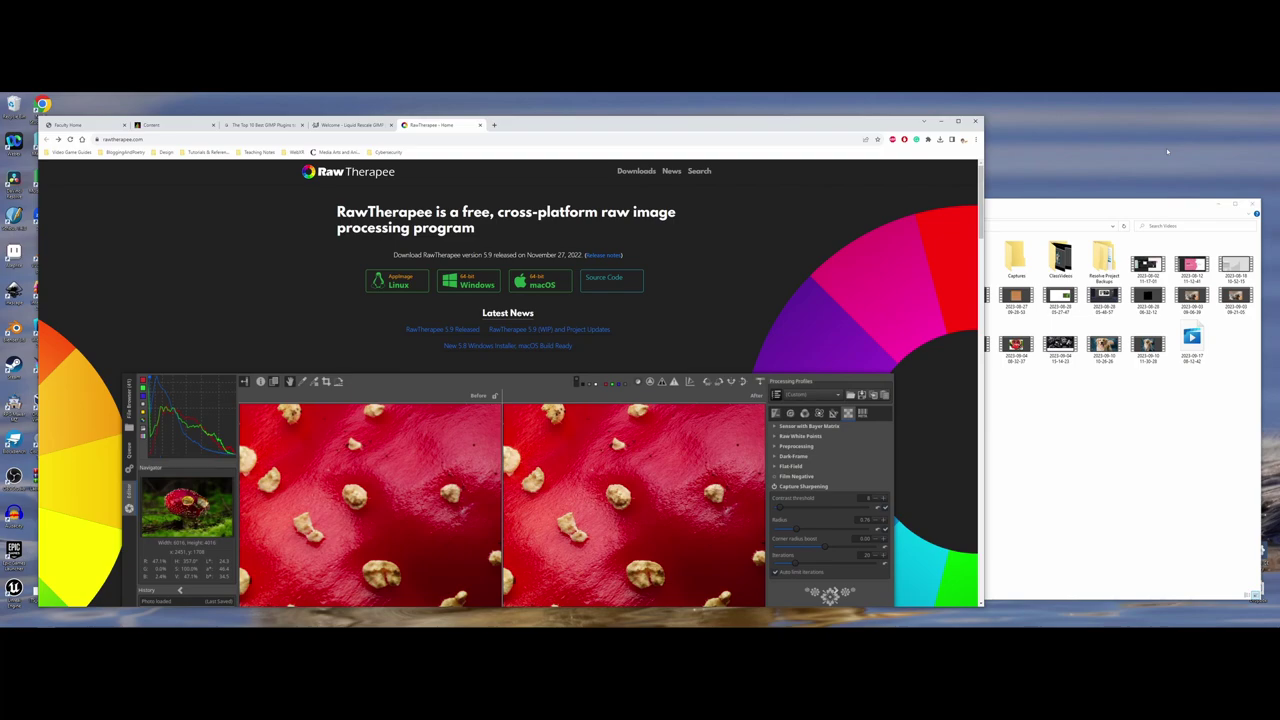
Open the Downloads folder in File Explorer, then bring the RawTherapee home page back in front
{"action": "left_click", "coordinate": [1193, 207]}
{"action": "left_click", "coordinate": [848, 262]}
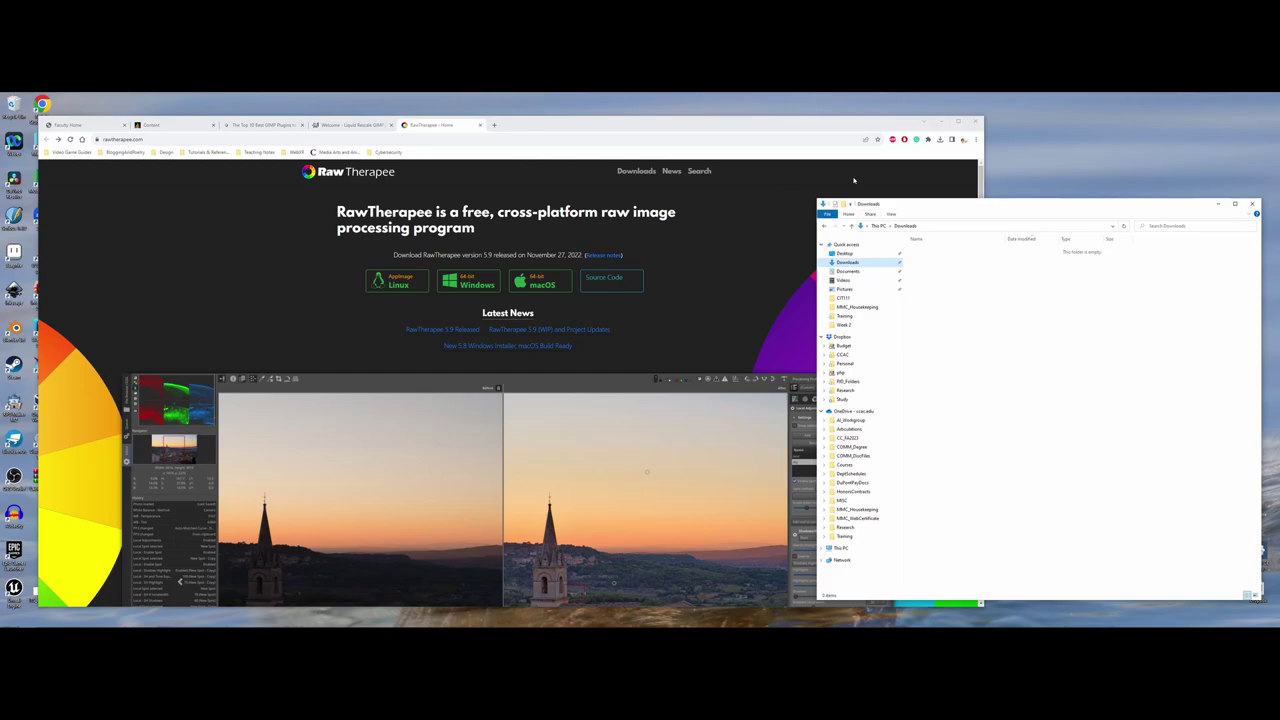
{"action": "left_click", "coordinate": [836, 126]}
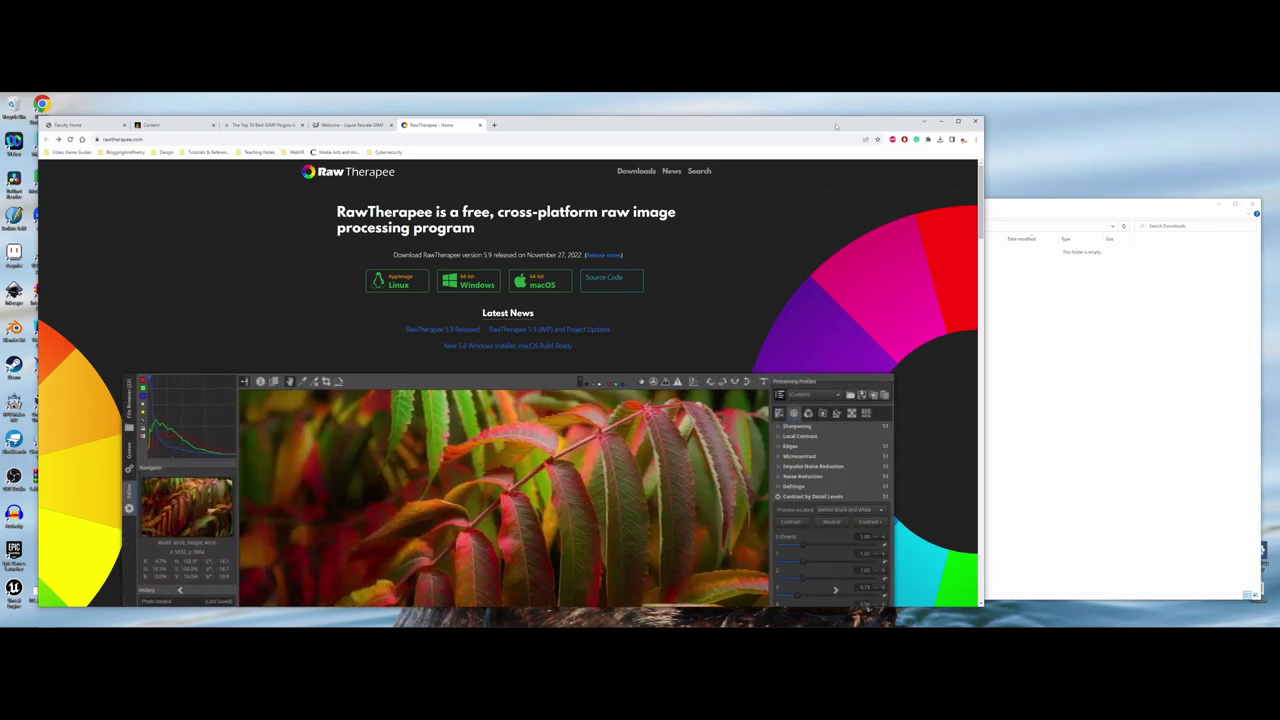
Switch to 'The Top 10 Best GIMP Plugins' article and scroll to its RawTherapee section
{"action": "left_click", "coordinate": [258, 125]}
{"action": "scroll", "coordinate": [285, 340], "scroll_direction": "up", "scroll_amount": 15}
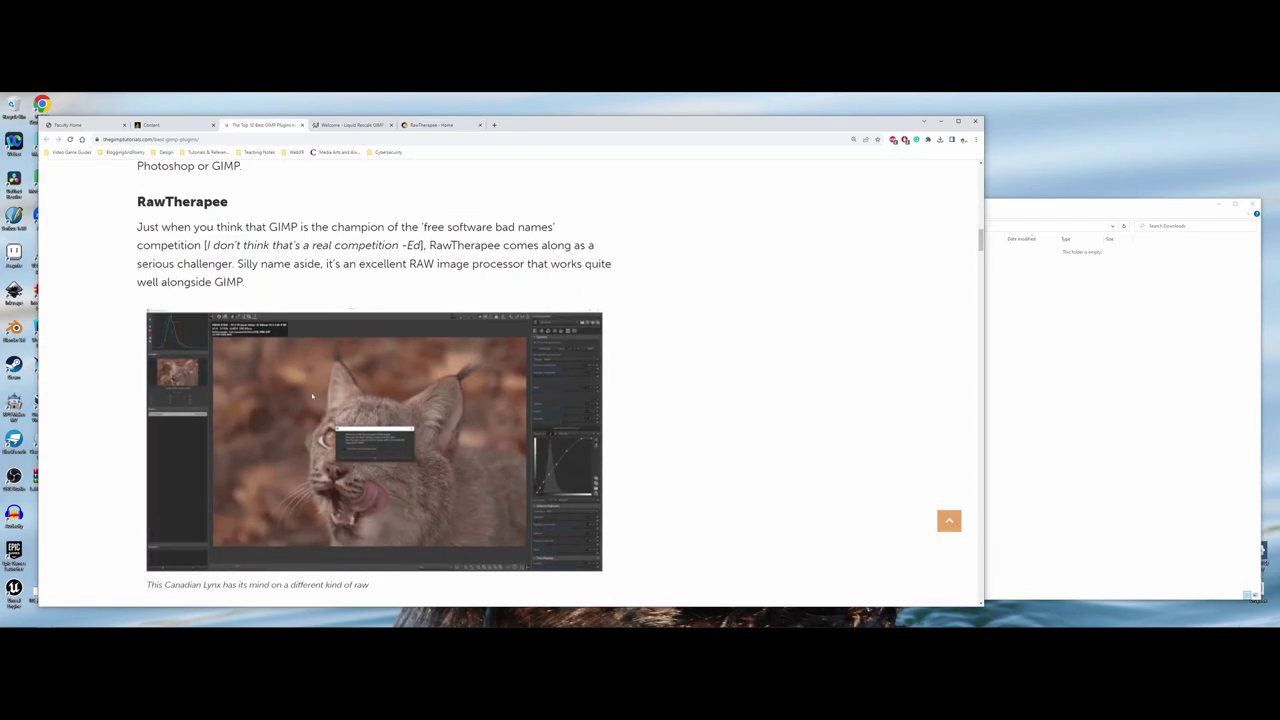
{"action": "scroll", "coordinate": [313, 396], "scroll_direction": "up", "scroll_amount": 4}
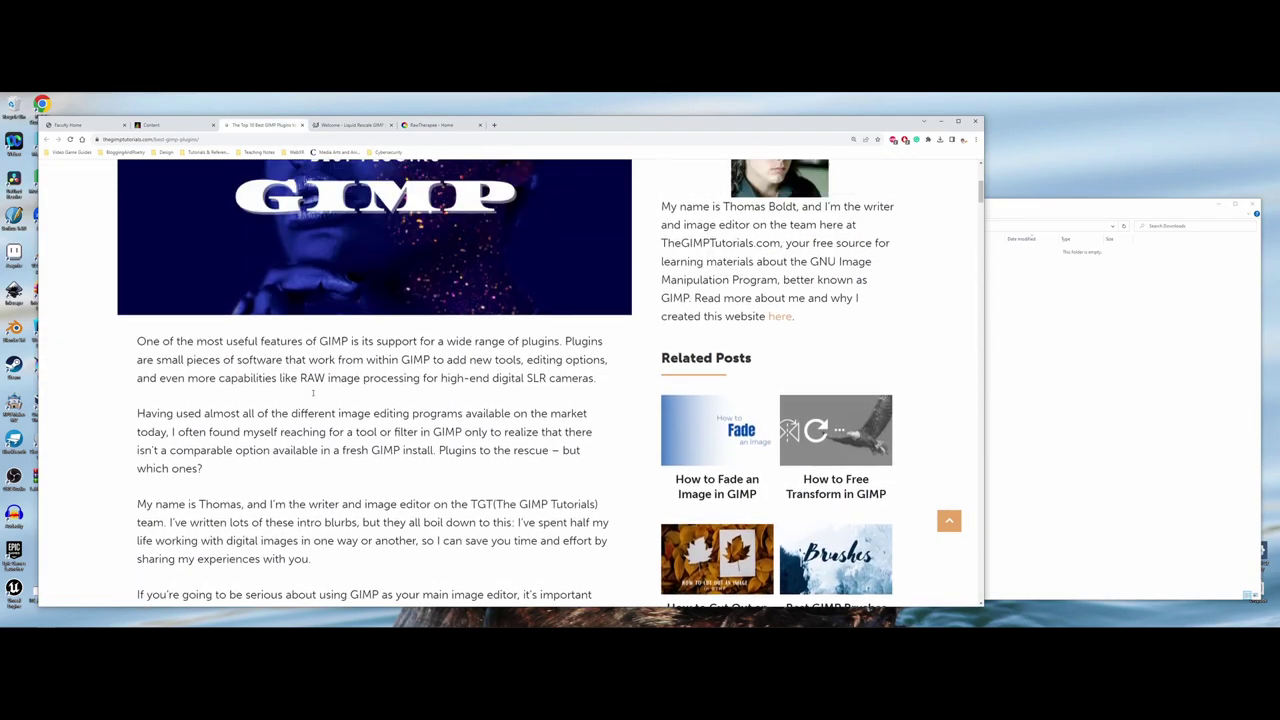
{"action": "scroll", "coordinate": [313, 396], "scroll_direction": "down", "scroll_amount": 5}
{"action": "scroll", "coordinate": [313, 397], "scroll_direction": "down", "scroll_amount": 8}
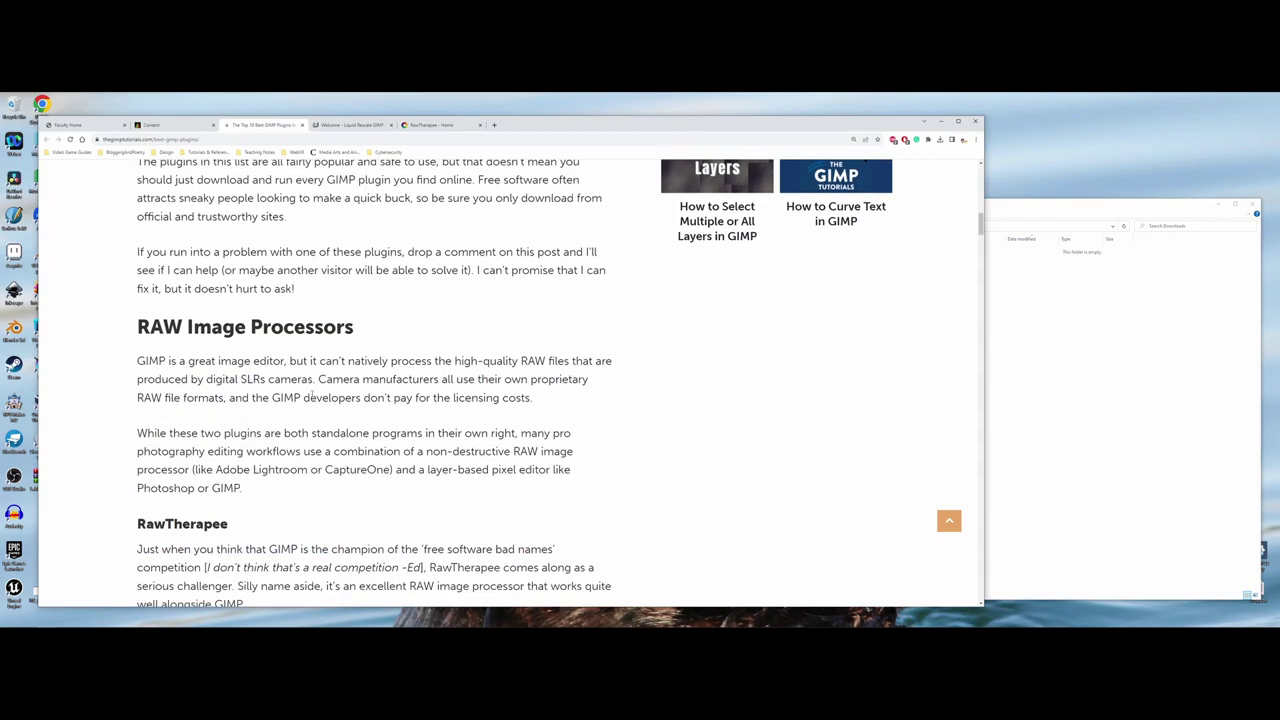
{"action": "scroll", "coordinate": [313, 397], "scroll_direction": "down", "scroll_amount": 2}
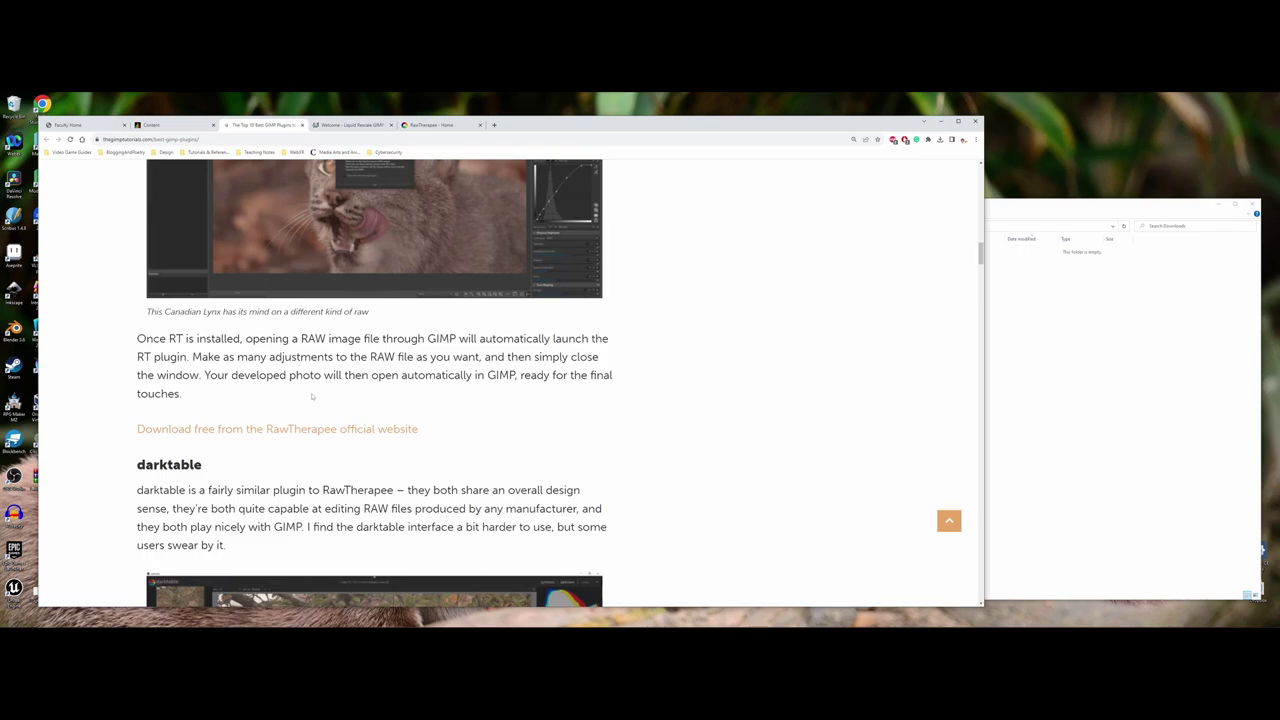
{"action": "scroll", "coordinate": [312, 396], "scroll_direction": "up", "scroll_amount": 3}
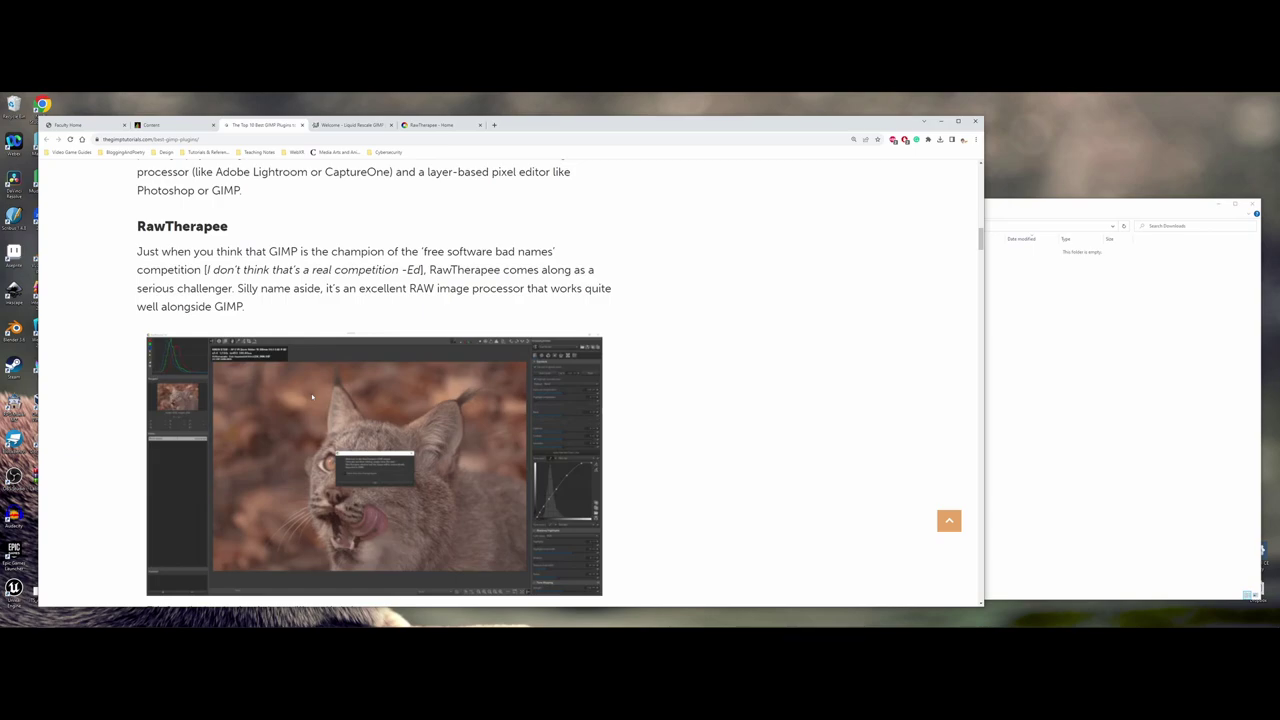
Return to the 'RawTherapee - Home' tab in Chrome
{"action": "scroll", "coordinate": [312, 397], "scroll_direction": "down", "scroll_amount": 3}
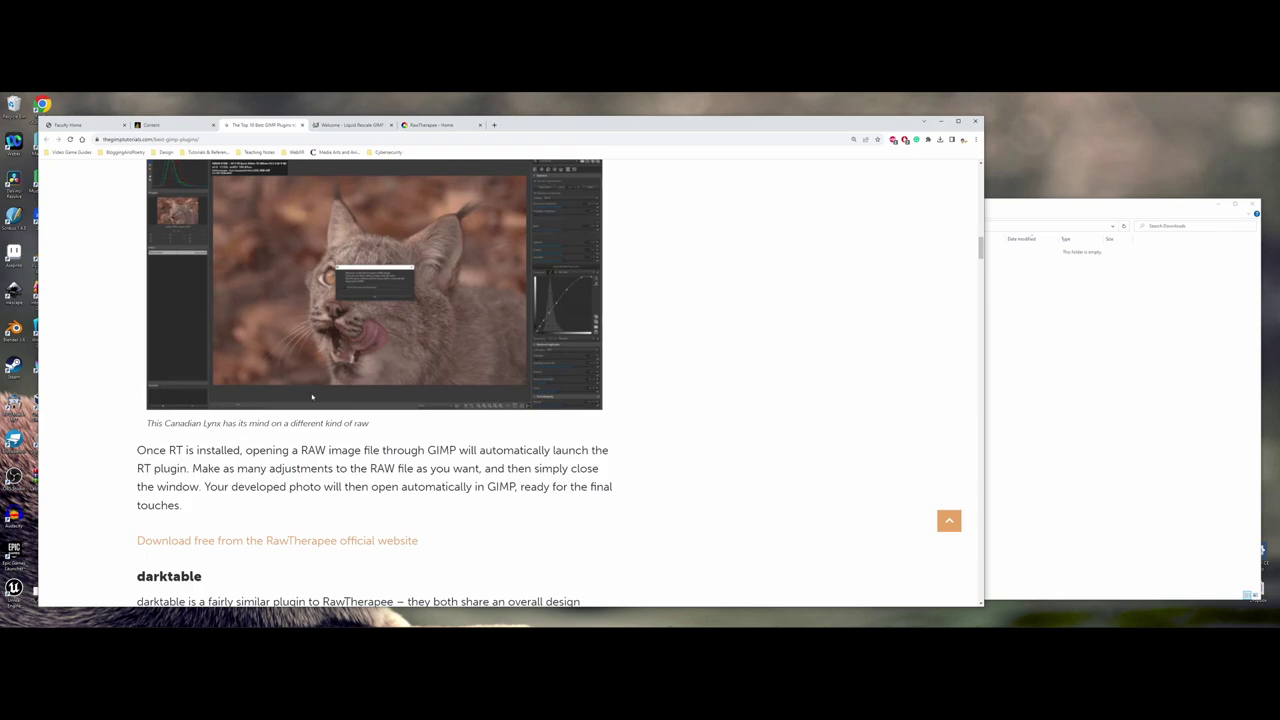
{"action": "left_click", "coordinate": [430, 124]}
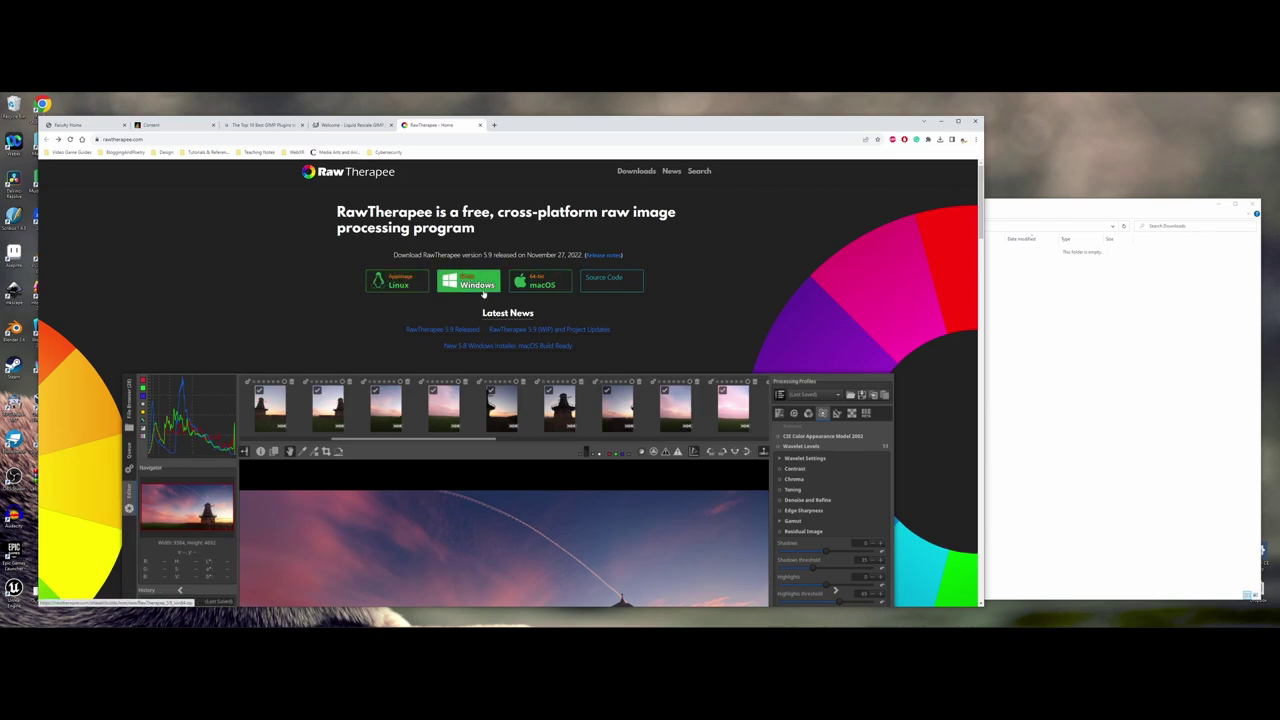
Download the RawTherapee 5.9 Windows zip, extract it to RawTherapee_5.9_win64 and open that folder
{"action": "left_click", "coordinate": [478, 286]}
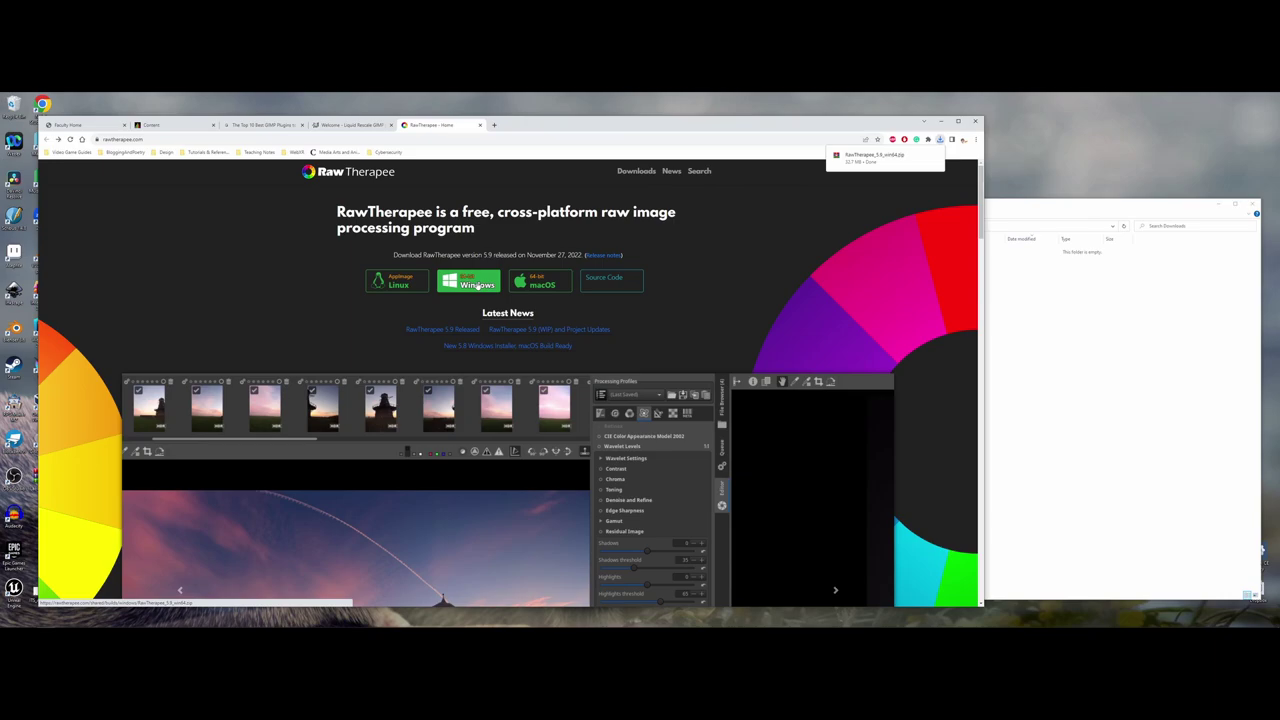
{"action": "left_click", "coordinate": [1000, 245]}
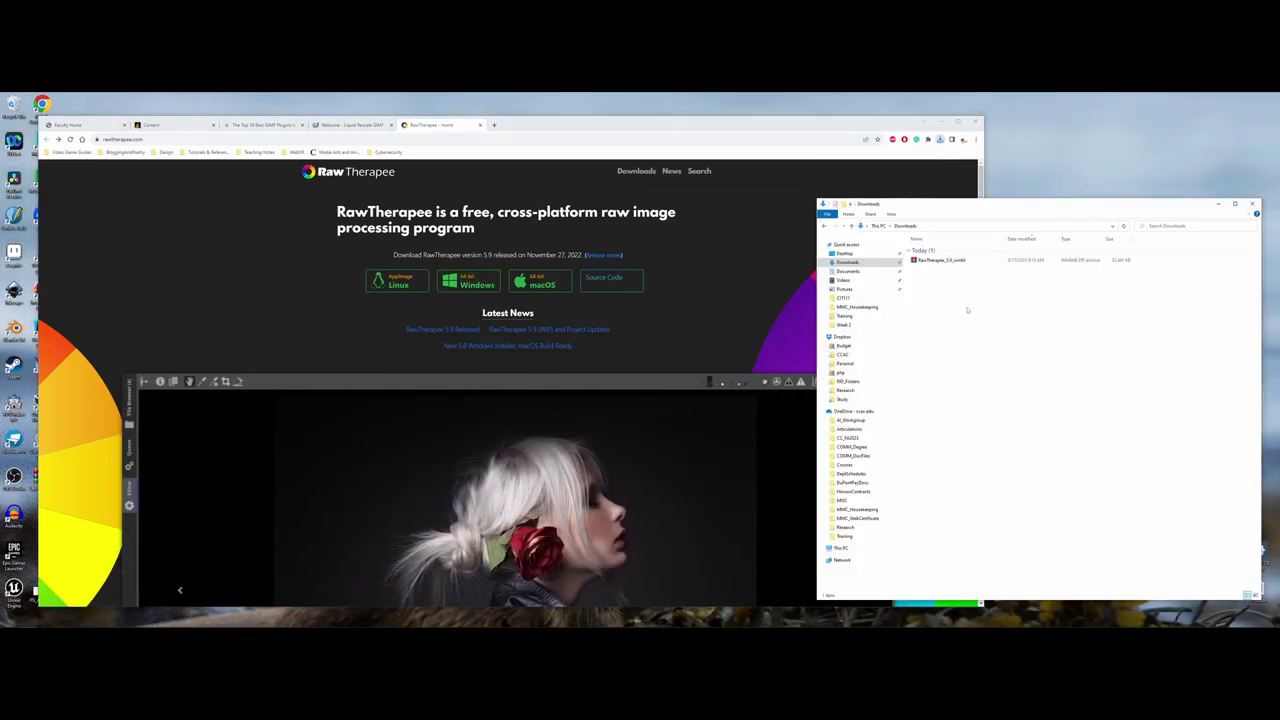
{"action": "right_click", "coordinate": [926, 262]}
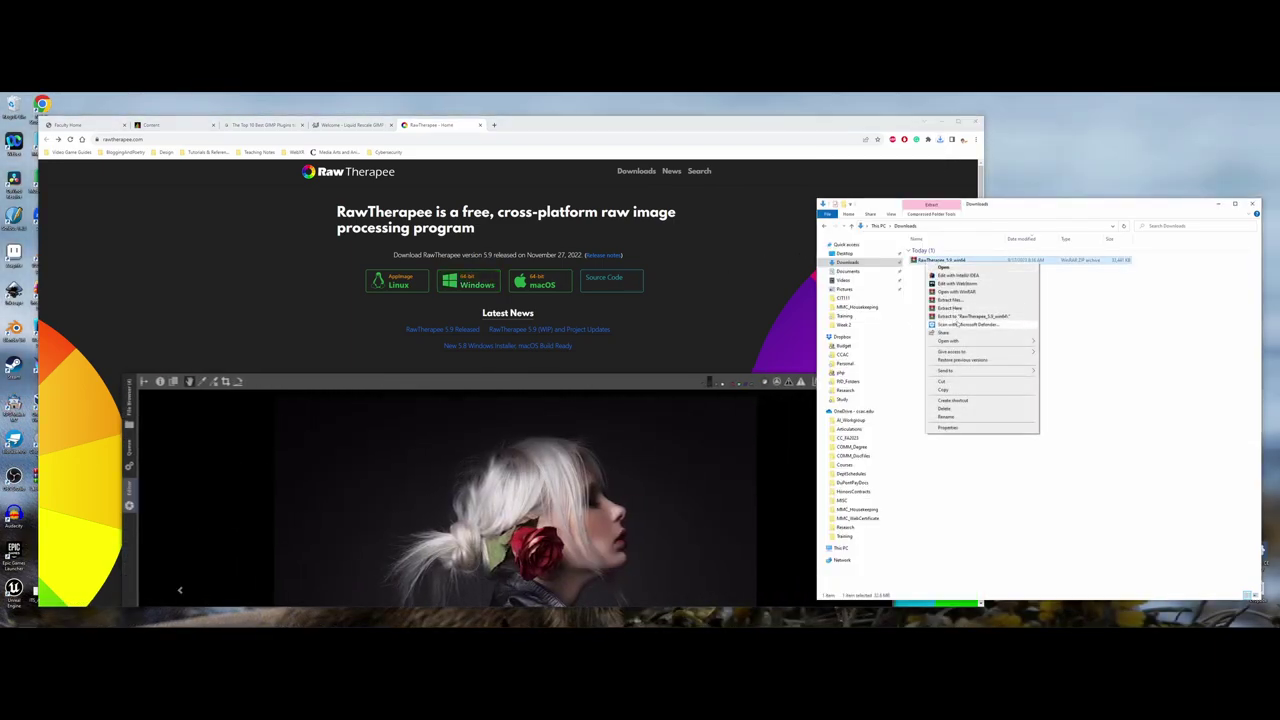
{"action": "left_click", "coordinate": [957, 317]}
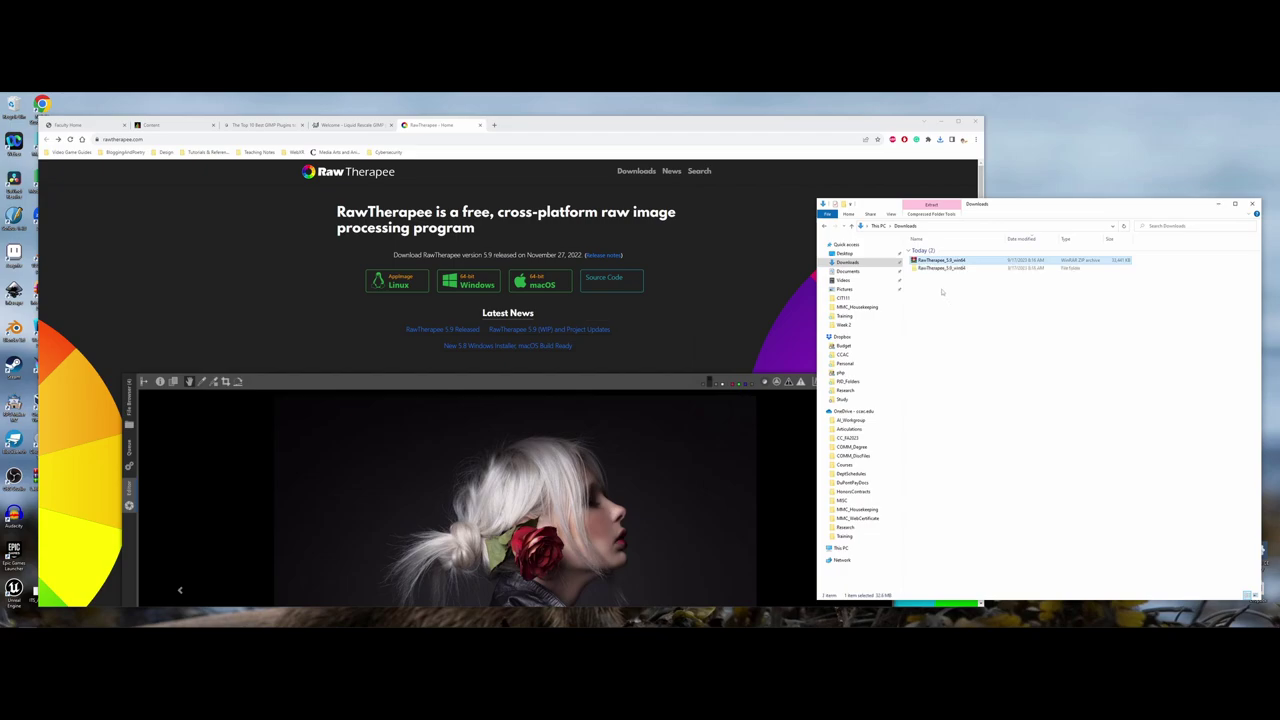
{"action": "double_click", "coordinate": [940, 268]}
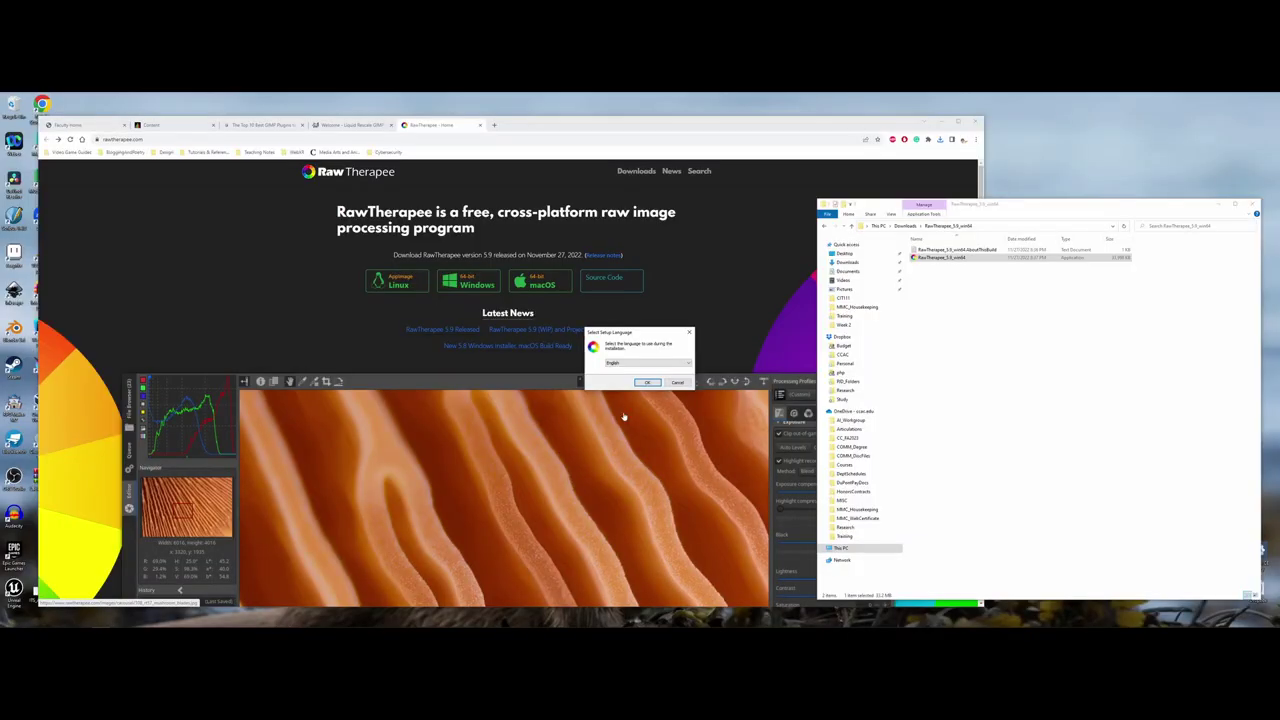
Install RawTherapee 5.9 in English with default options, overwriting the existing program folder
{"action": "left_click", "coordinate": [636, 384]}
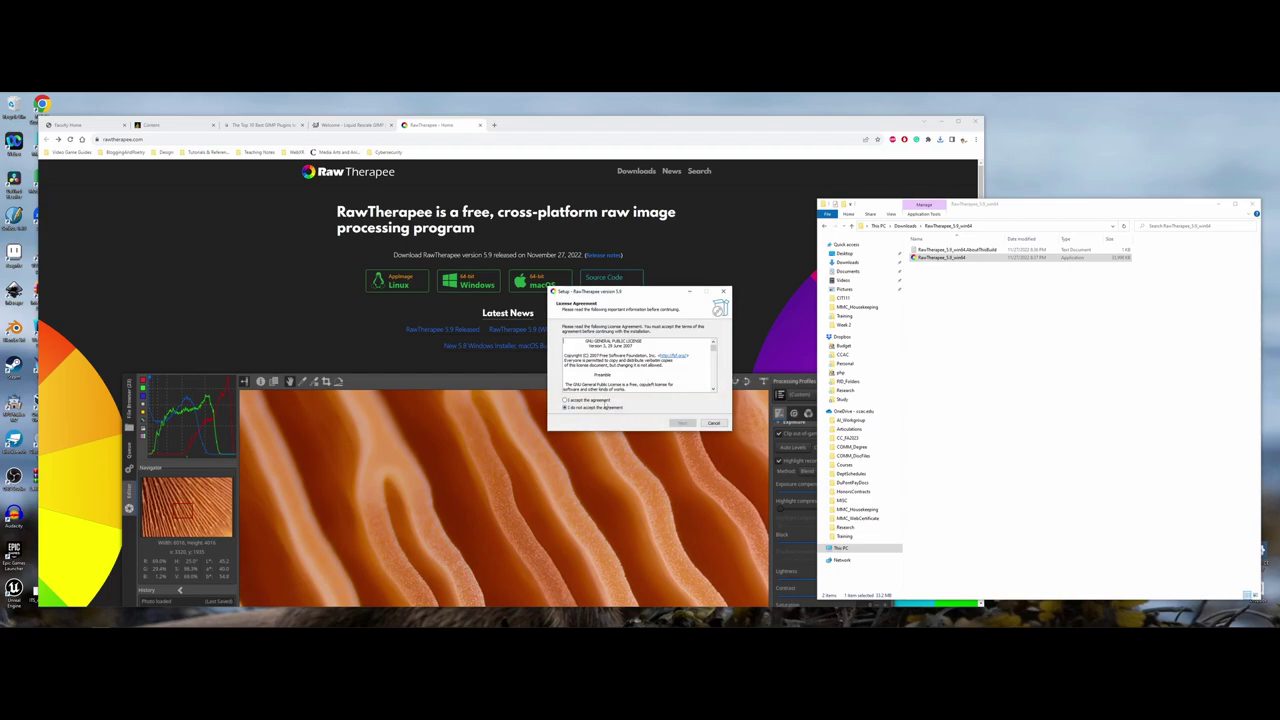
{"action": "left_click", "coordinate": [580, 400]}
{"action": "left_click", "coordinate": [682, 423]}
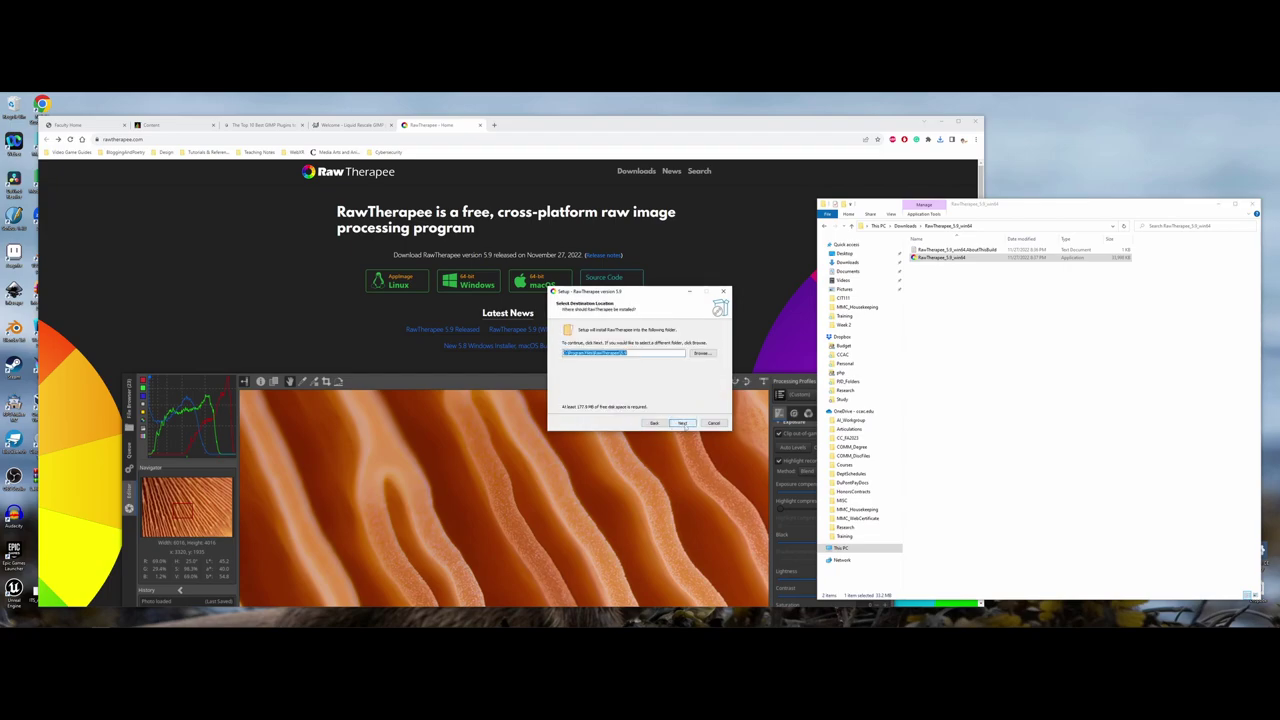
{"action": "left_click", "coordinate": [682, 423]}
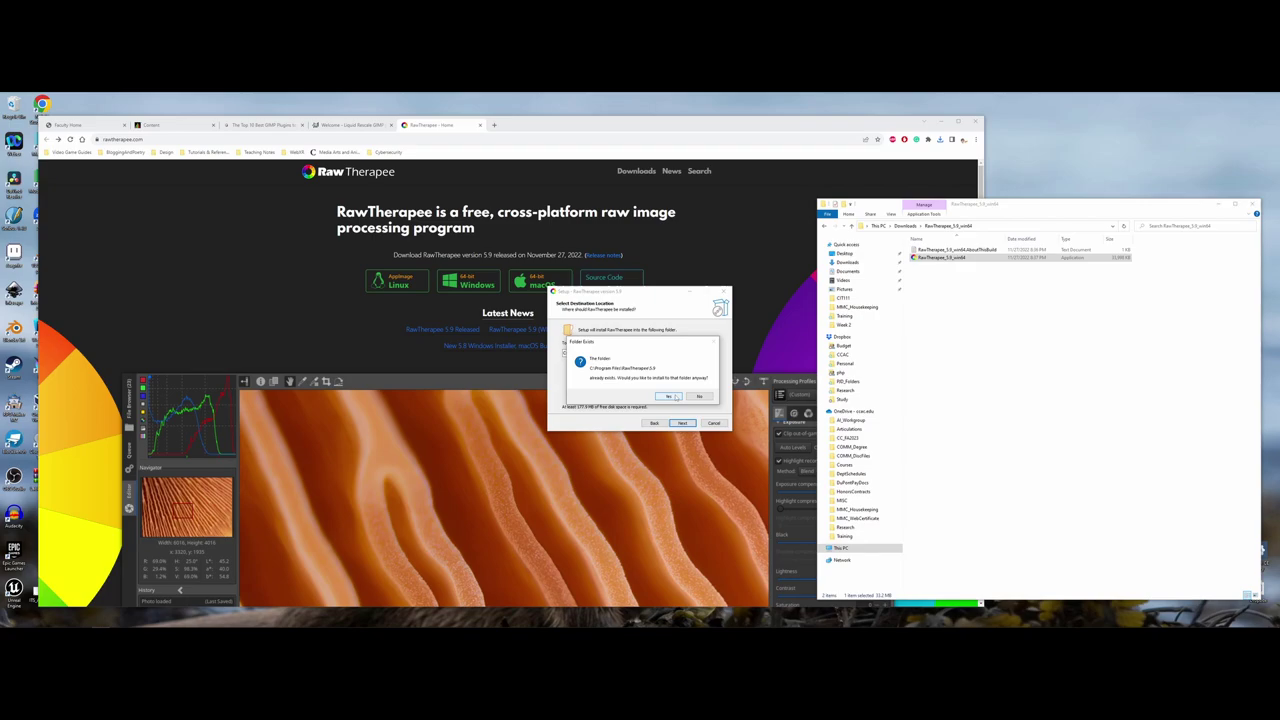
{"action": "left_click", "coordinate": [673, 396]}
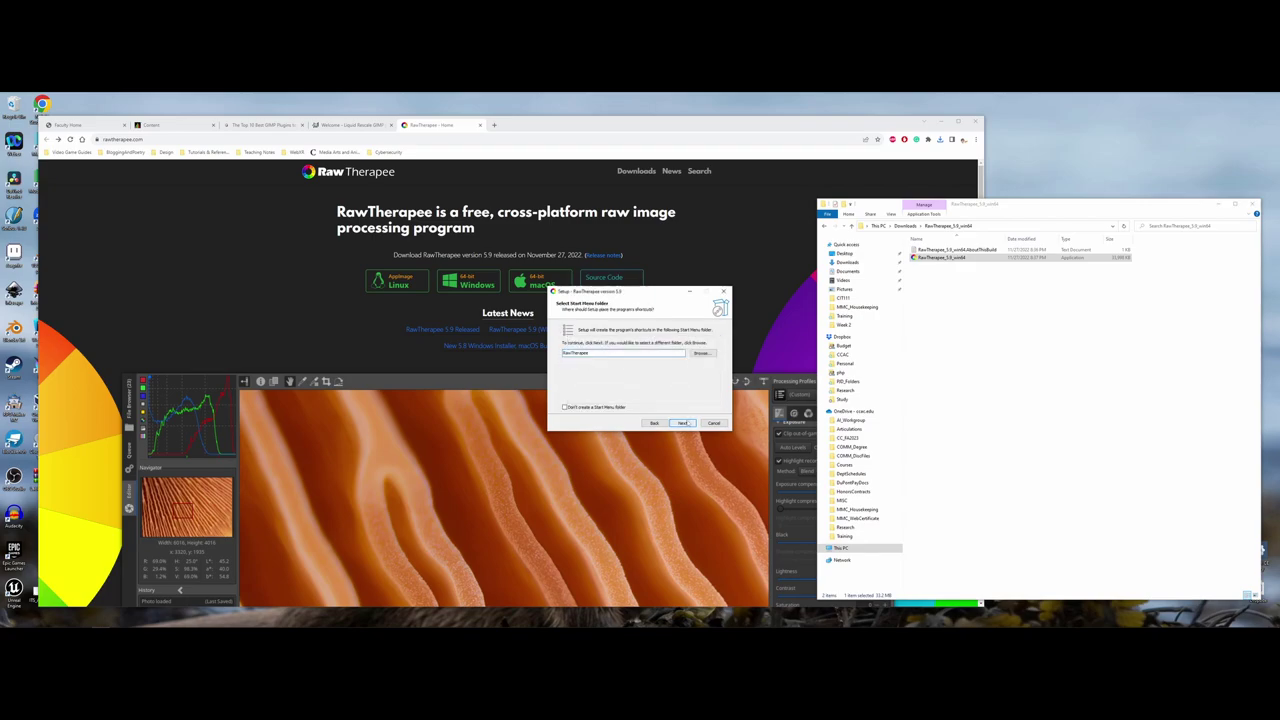
{"action": "left_click", "coordinate": [682, 422]}
{"action": "left_click", "coordinate": [682, 423]}
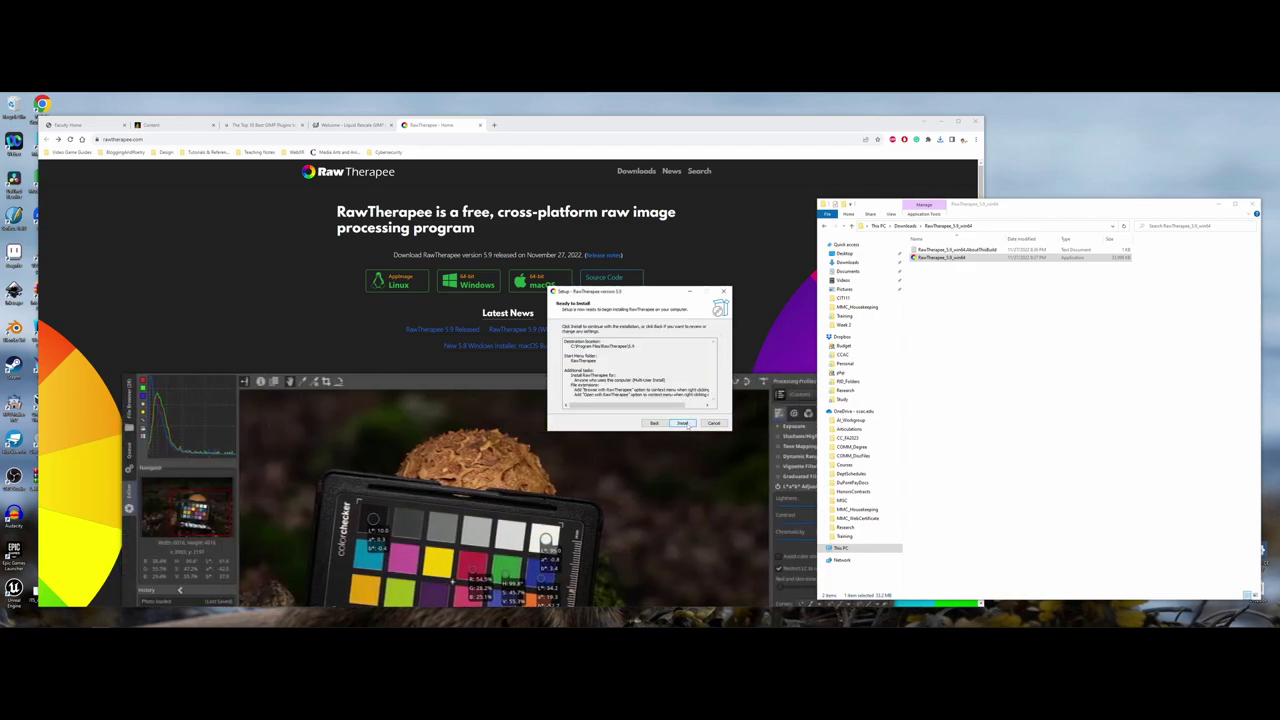
{"action": "left_click", "coordinate": [683, 423]}
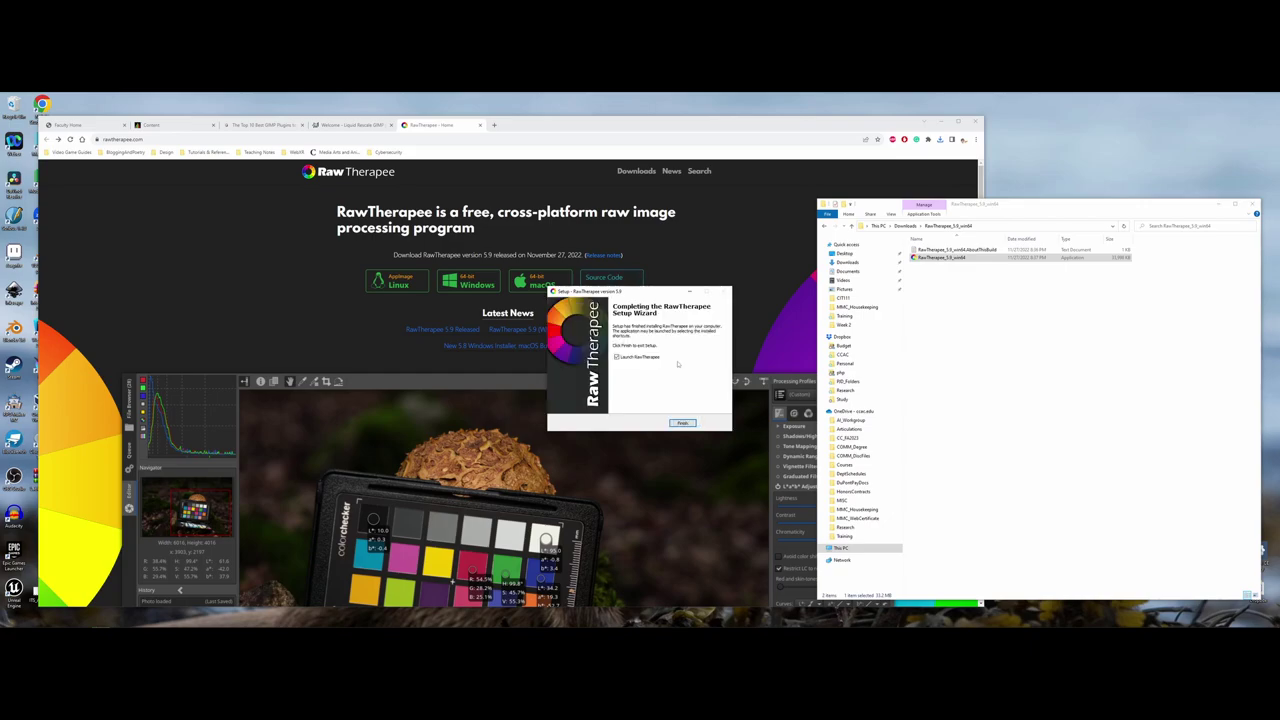
{"action": "left_click", "coordinate": [681, 423]}
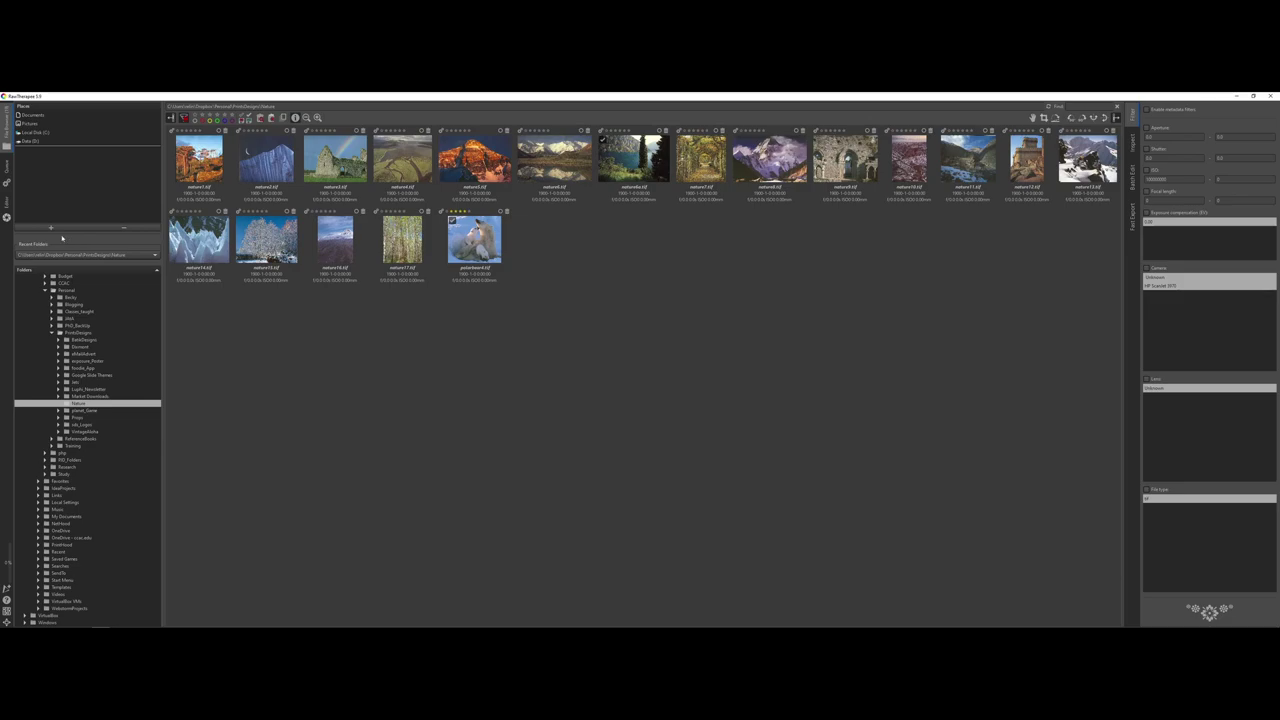
Scroll the Folders tree and select the BatchDesigns folder
{"action": "scroll", "coordinate": [77, 304], "scroll_direction": "up", "scroll_amount": 3}
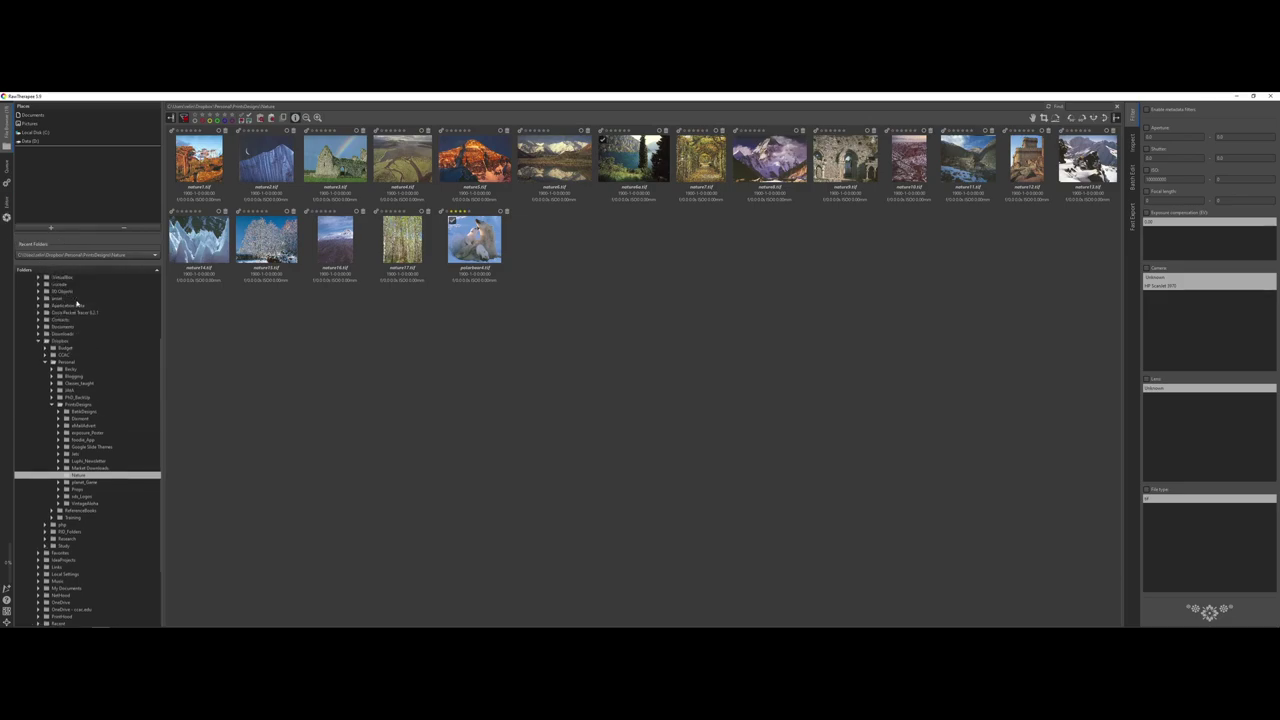
{"action": "scroll", "coordinate": [77, 304], "scroll_direction": "up", "scroll_amount": 4}
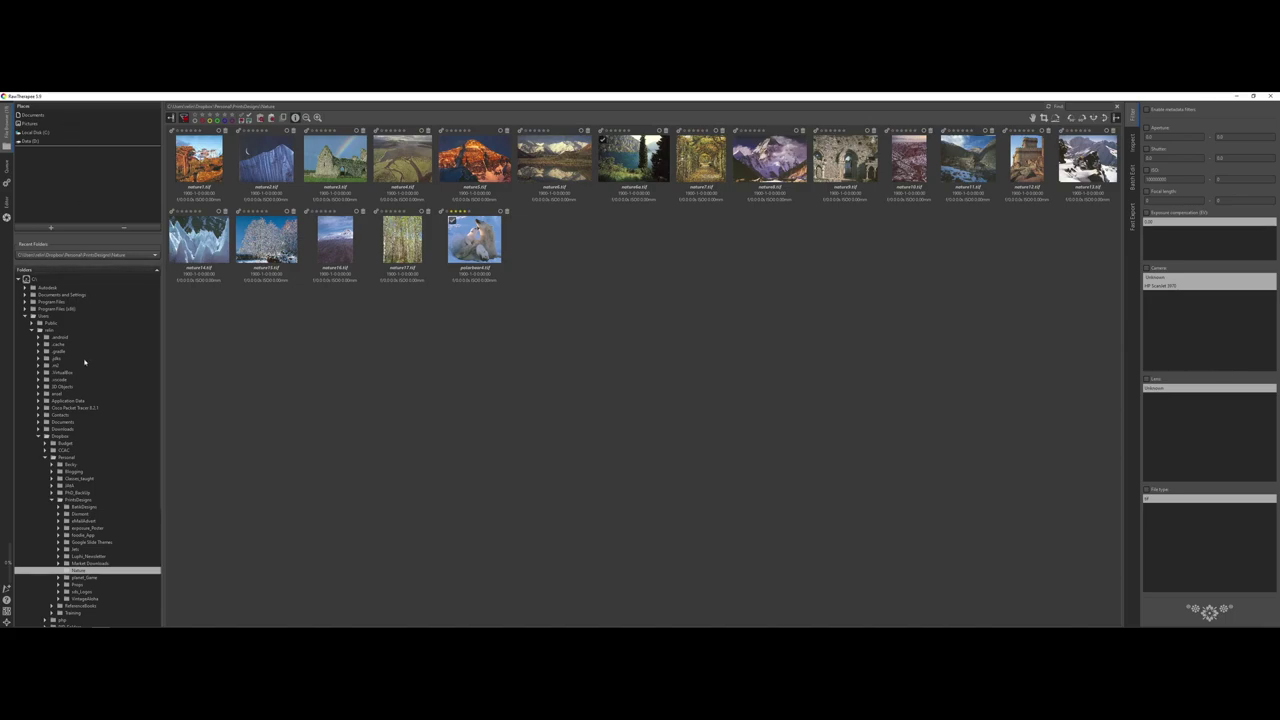
{"action": "scroll", "coordinate": [84, 363], "scroll_direction": "down", "scroll_amount": 2}
{"action": "scroll", "coordinate": [84, 363], "scroll_direction": "down", "scroll_amount": 4}
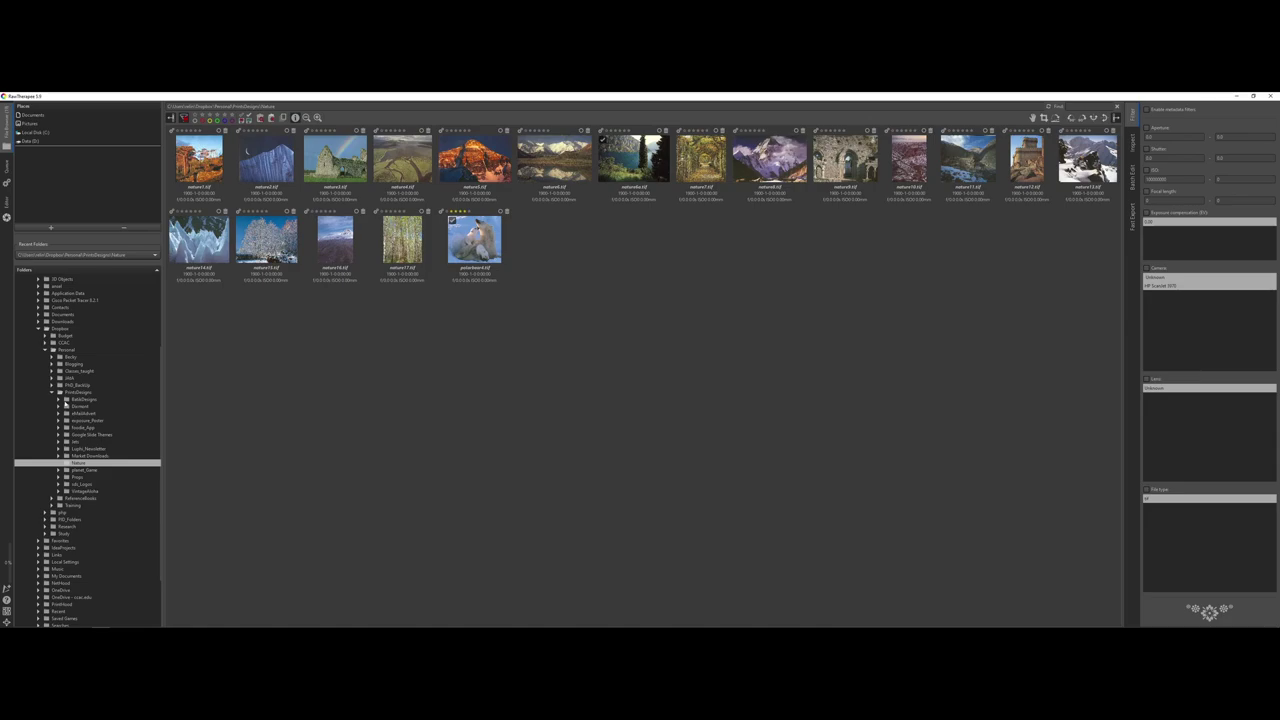
{"action": "left_click", "coordinate": [66, 399]}
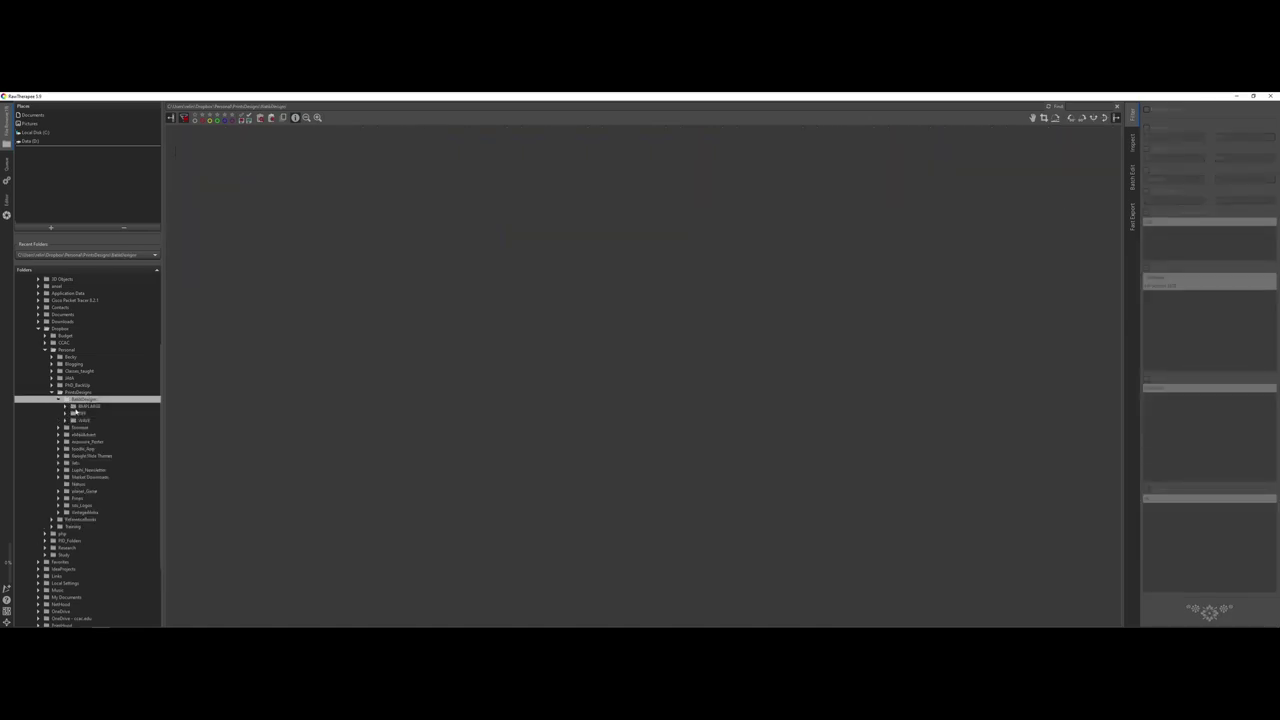
Look inside the BatchDesigns TIFF subfolder, then return to the Nature folder
{"action": "left_click", "coordinate": [76, 413]}
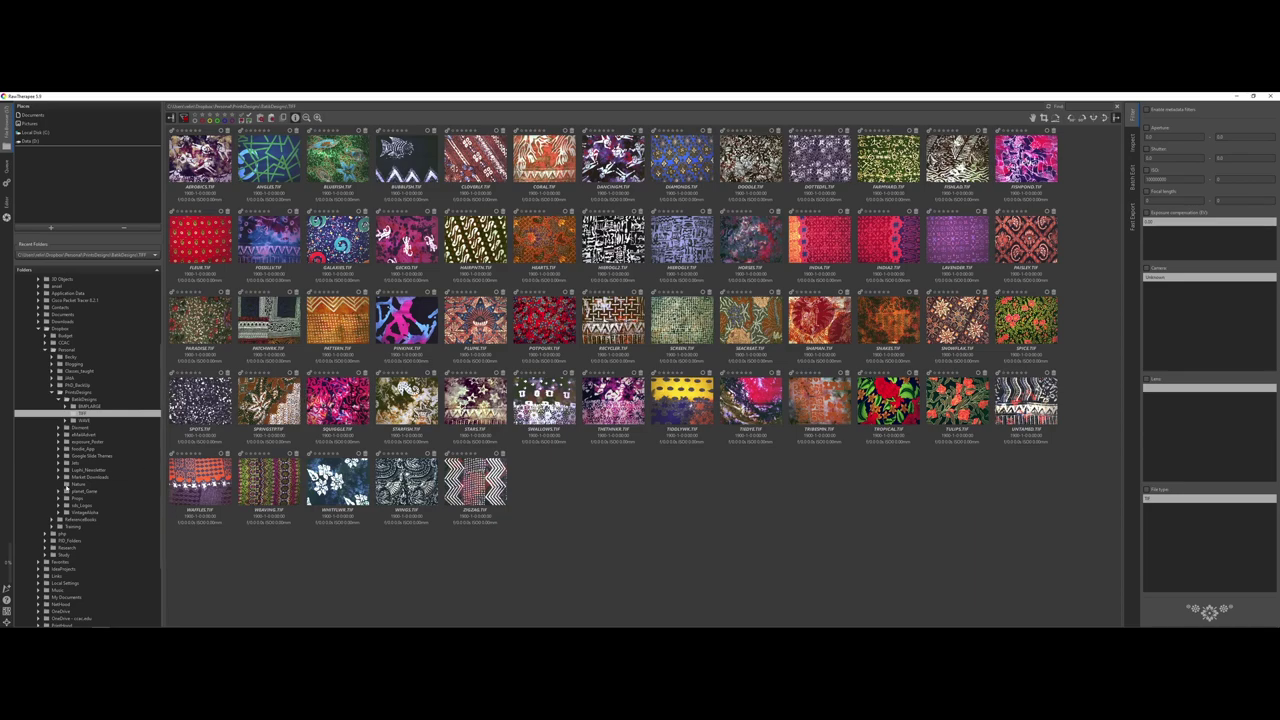
{"action": "left_click", "coordinate": [67, 484]}
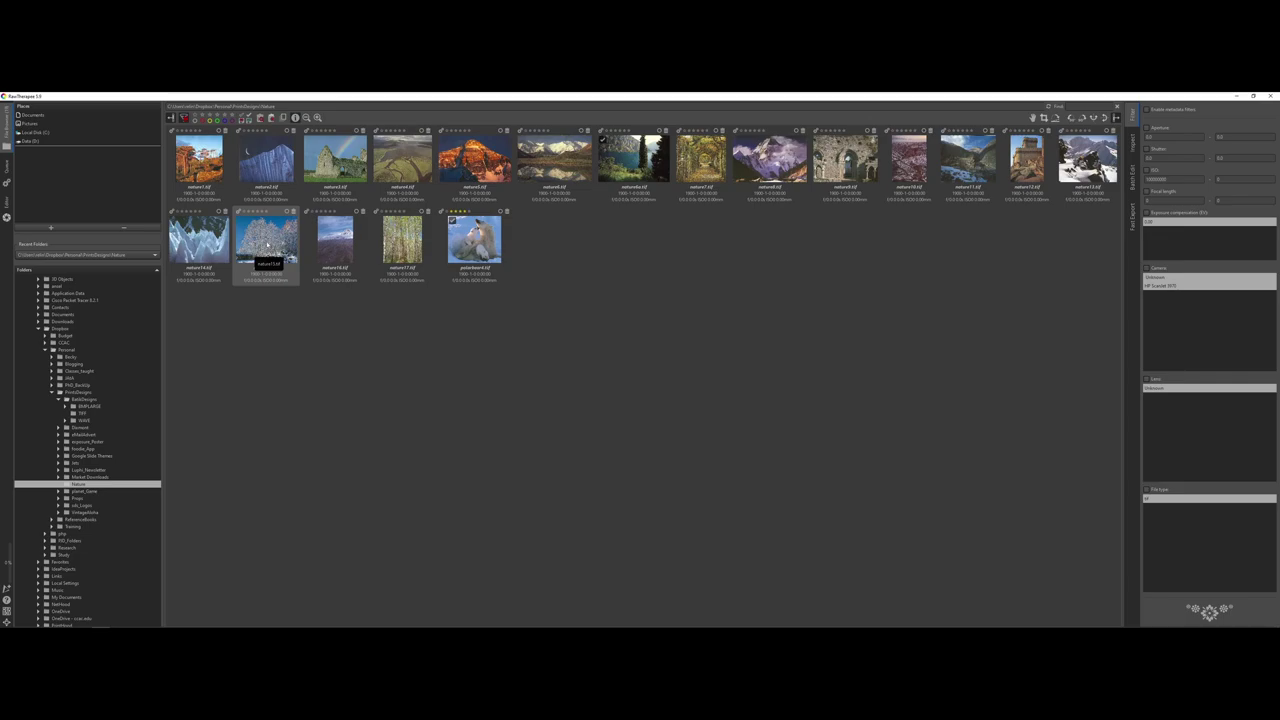
Open nature15 in the Editor and enable Shadows/Highlights, checking its and Exposure's panels
{"action": "double_click", "coordinate": [267, 244]}
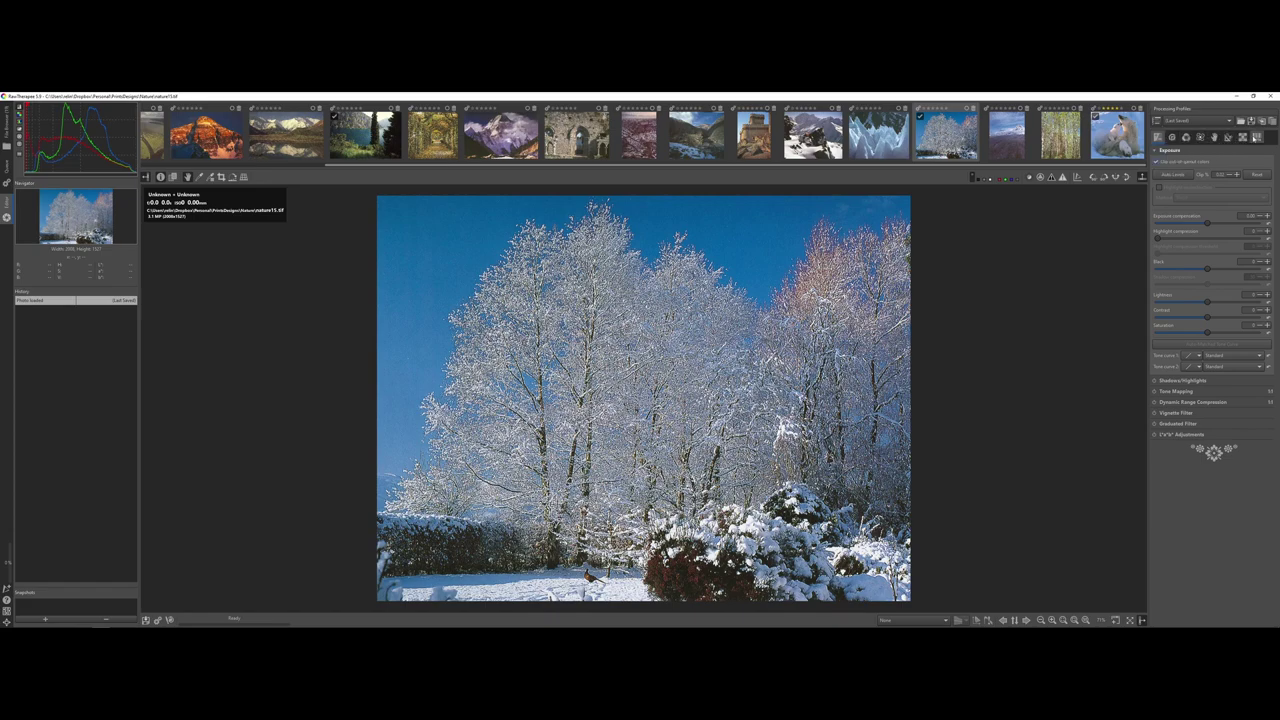
{"action": "left_click", "coordinate": [1156, 150]}
{"action": "left_click", "coordinate": [1155, 160]}
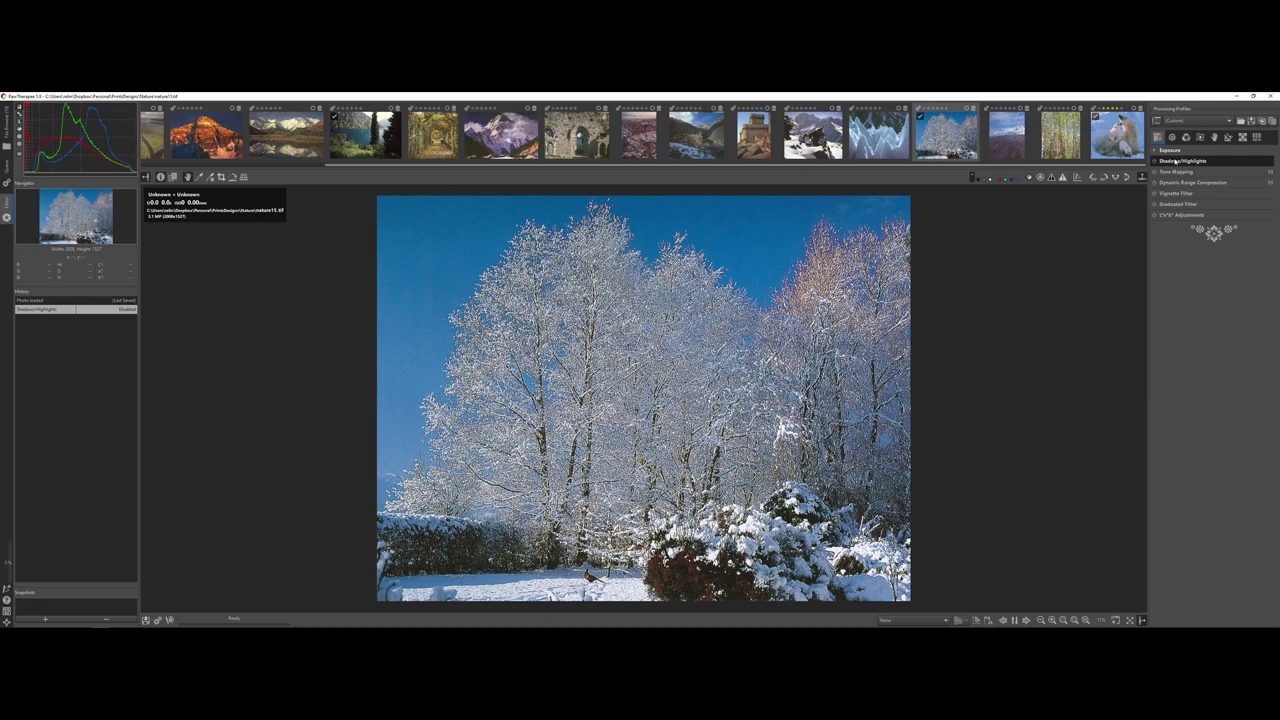
{"action": "left_click", "coordinate": [1176, 161]}
{"action": "left_click", "coordinate": [1176, 161]}
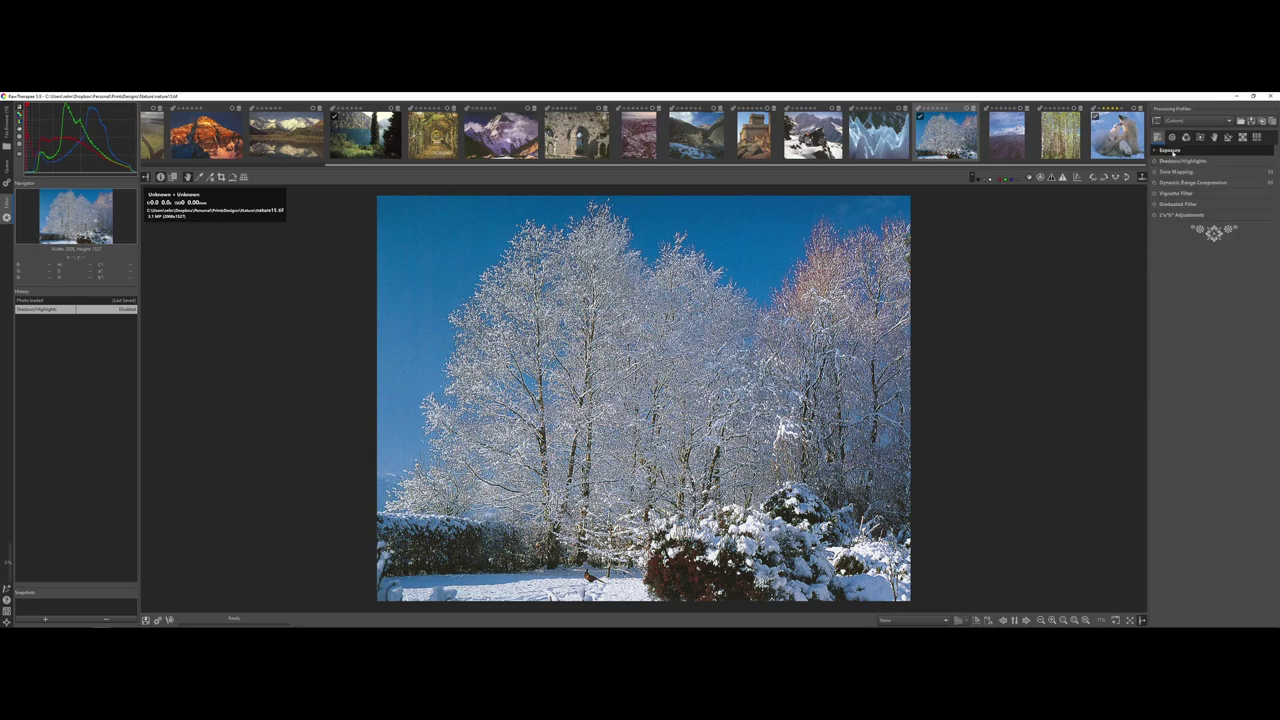
{"action": "left_click", "coordinate": [1171, 151]}
{"action": "left_click", "coordinate": [1171, 151]}
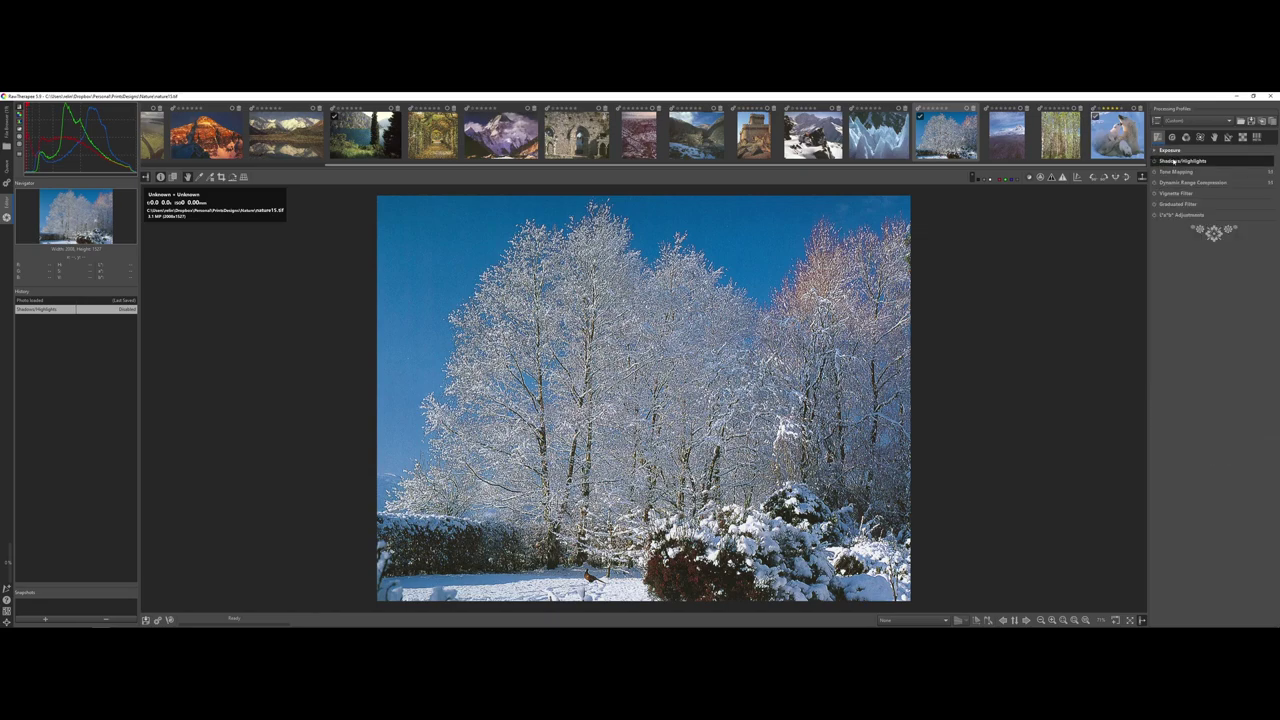
{"action": "left_click", "coordinate": [1176, 161]}
{"action": "left_click", "coordinate": [1173, 161]}
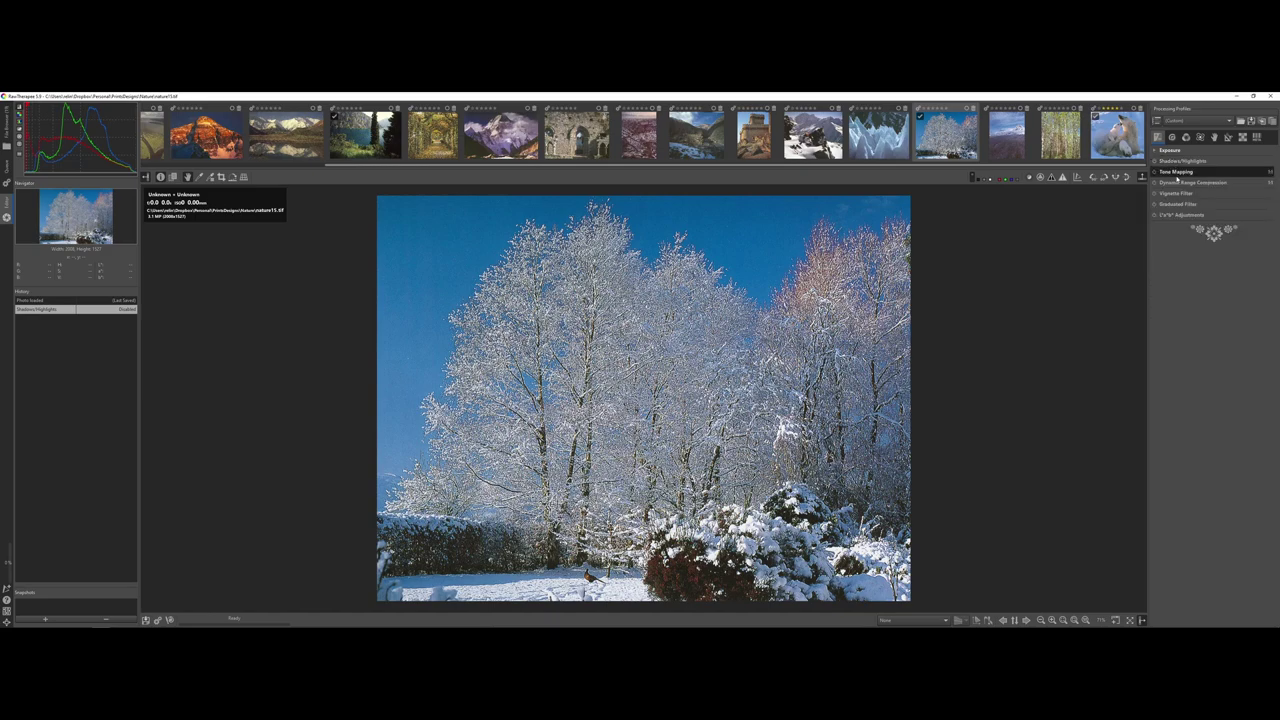
Add a vignette with raised strength and feather, and adjust its roundness
{"action": "left_click", "coordinate": [1177, 194]}
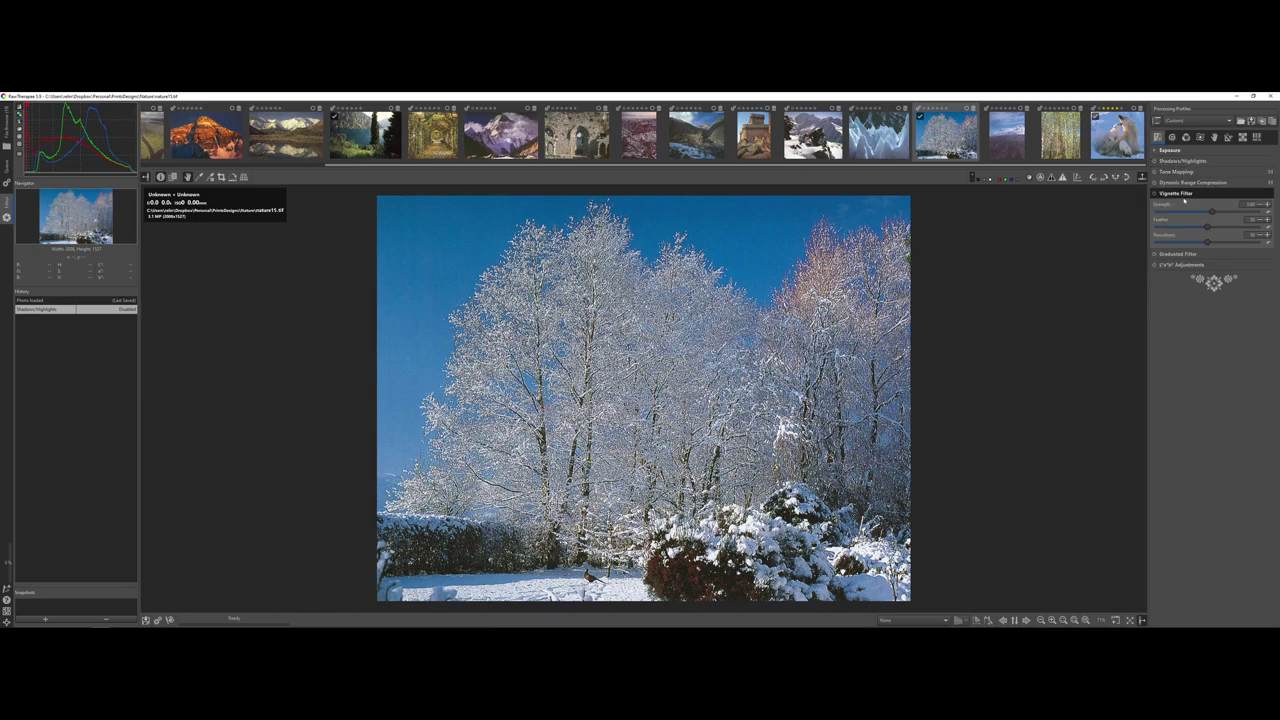
{"action": "left_click_drag", "start_coordinate": [1213, 212], "coordinate": [1234, 212]}
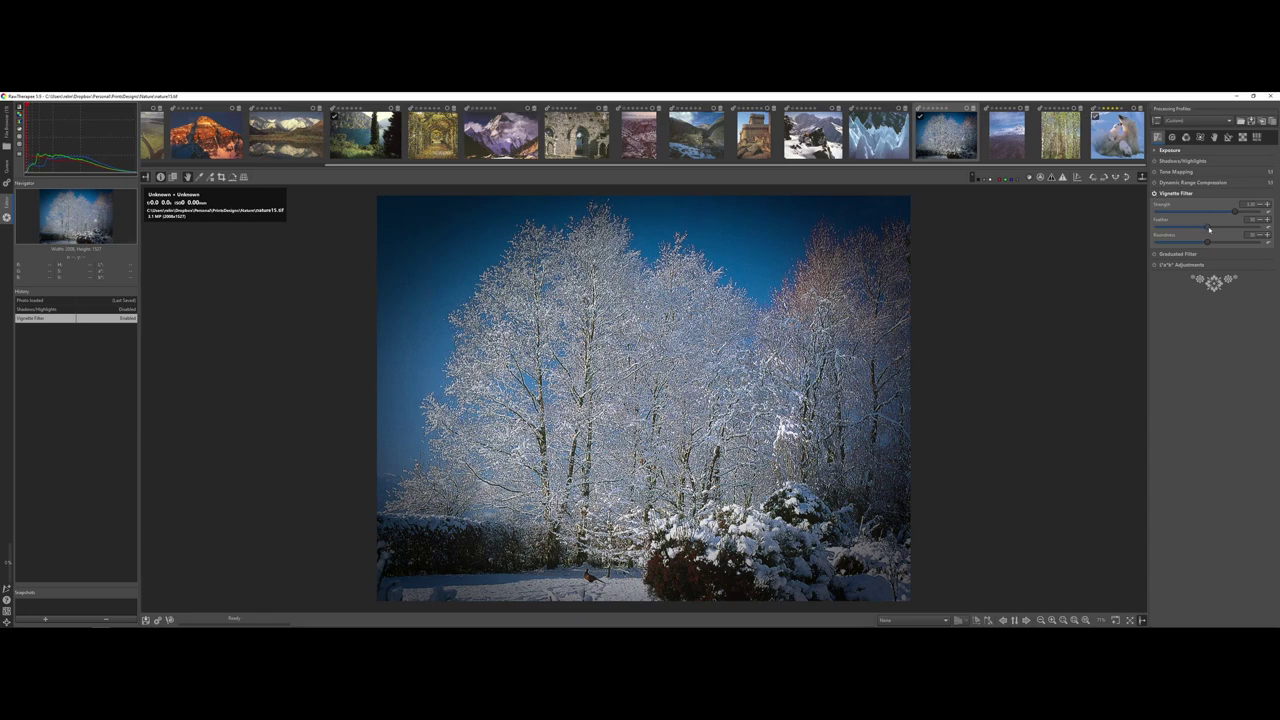
{"action": "left_click_drag", "start_coordinate": [1209, 229], "coordinate": [1226, 228]}
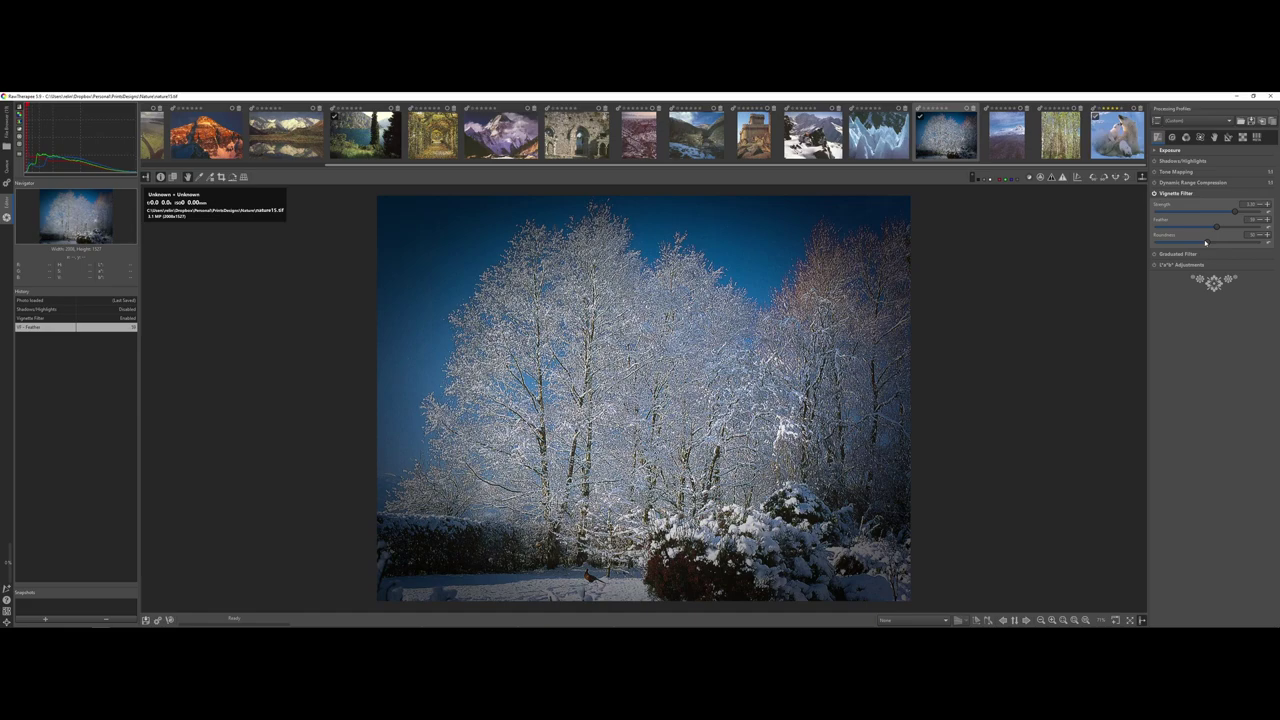
{"action": "left_click", "coordinate": [1207, 242]}
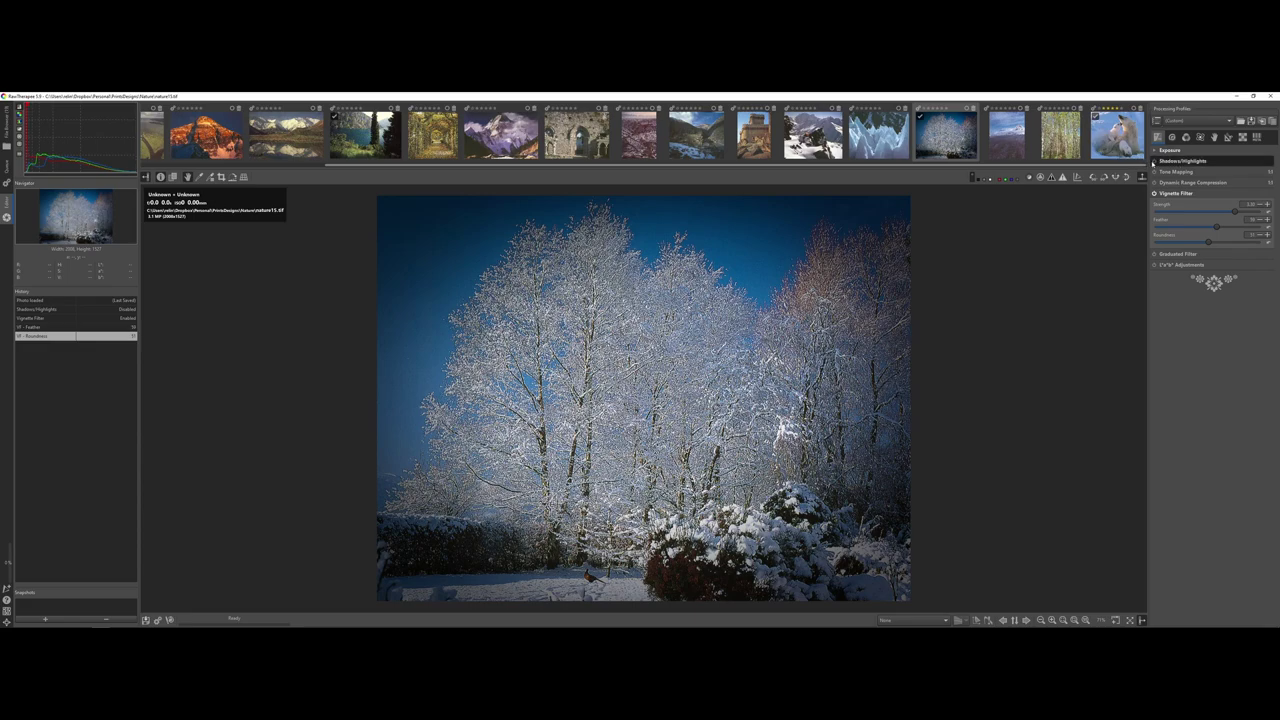
Re-enable Shadows/Highlights, widen the highlight tonal width and lift the shadows
{"action": "left_click", "coordinate": [1153, 162]}
{"action": "left_click", "coordinate": [1170, 161]}
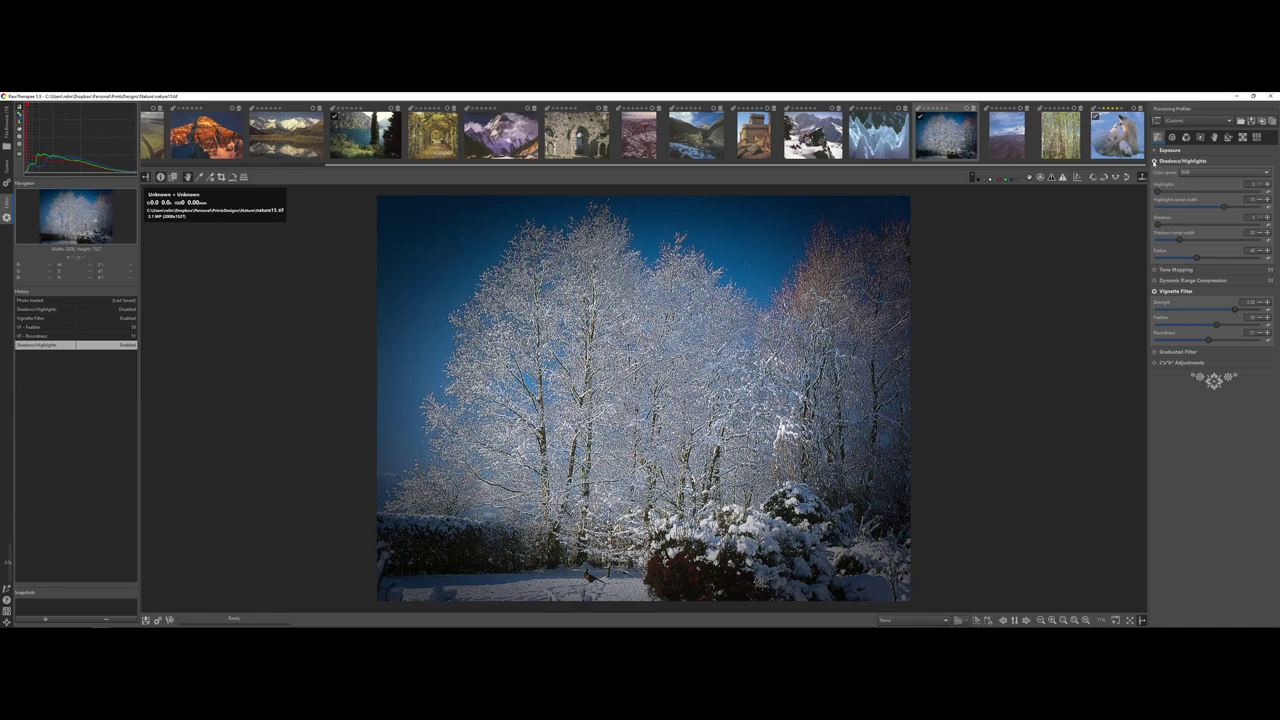
{"action": "mouse_move", "coordinate": [1225, 208]}
{"action": "left_mouse_down"}
{"action": "mouse_move", "coordinate": [1247, 208]}
{"action": "mouse_move", "coordinate": [1188, 207]}
{"action": "mouse_move", "coordinate": [1228, 205]}
{"action": "left_mouse_up"}
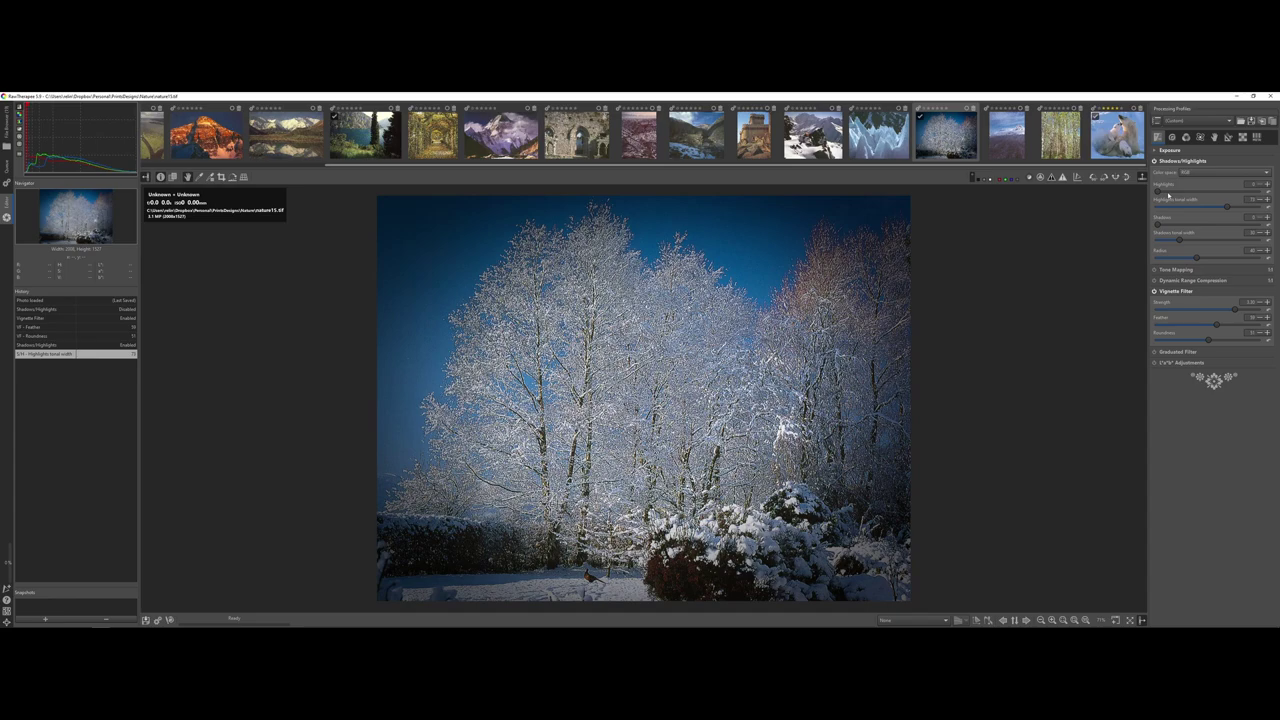
{"action": "mouse_move", "coordinate": [1158, 226]}
{"action": "left_mouse_down"}
{"action": "mouse_move", "coordinate": [1196, 240]}
{"action": "mouse_move", "coordinate": [1159, 239]}
{"action": "left_mouse_up"}
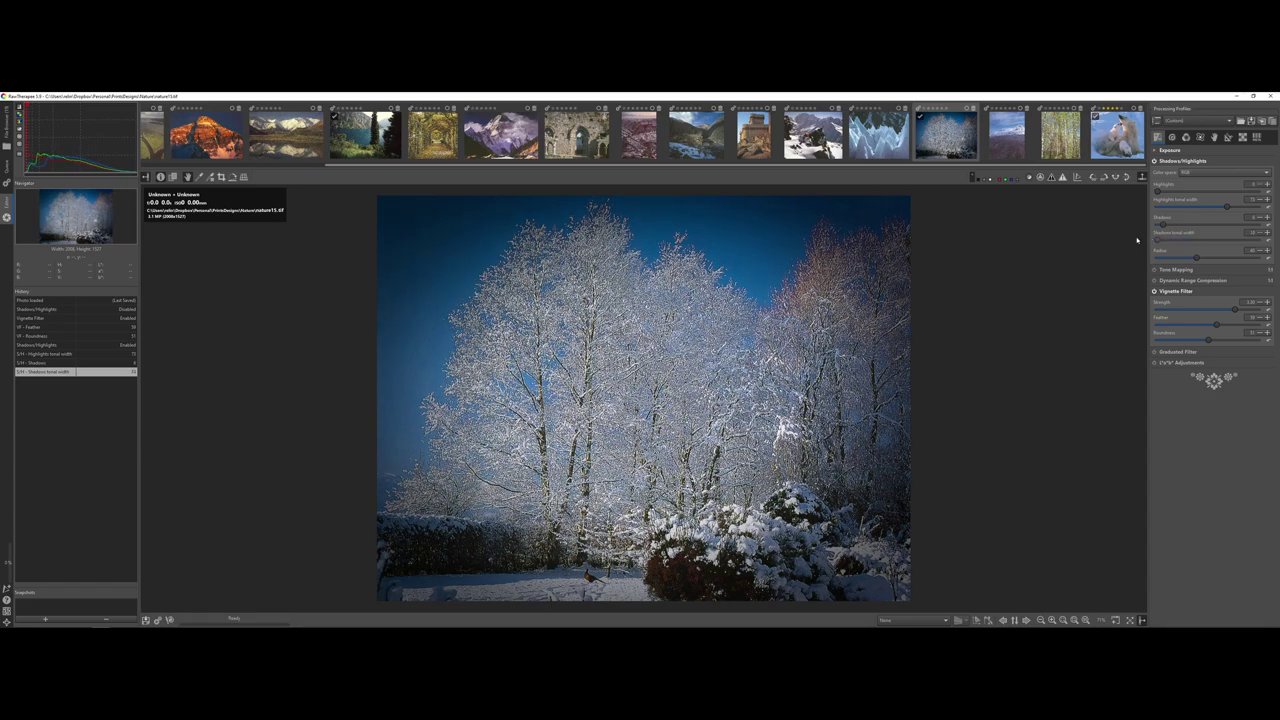
{"action": "left_click", "coordinate": [1165, 150]}
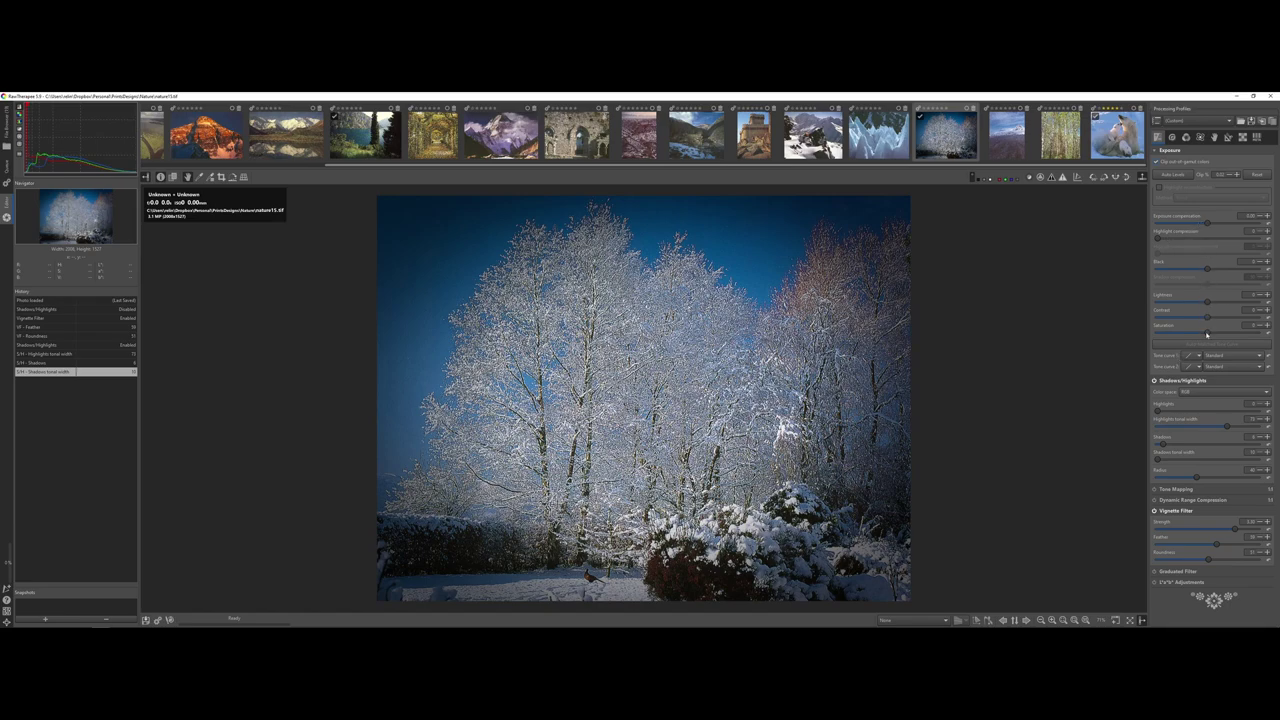
Raise the Exposure saturation slightly to deepen the blue sky
{"action": "left_click_drag", "start_coordinate": [1208, 334], "coordinate": [1216, 333]}
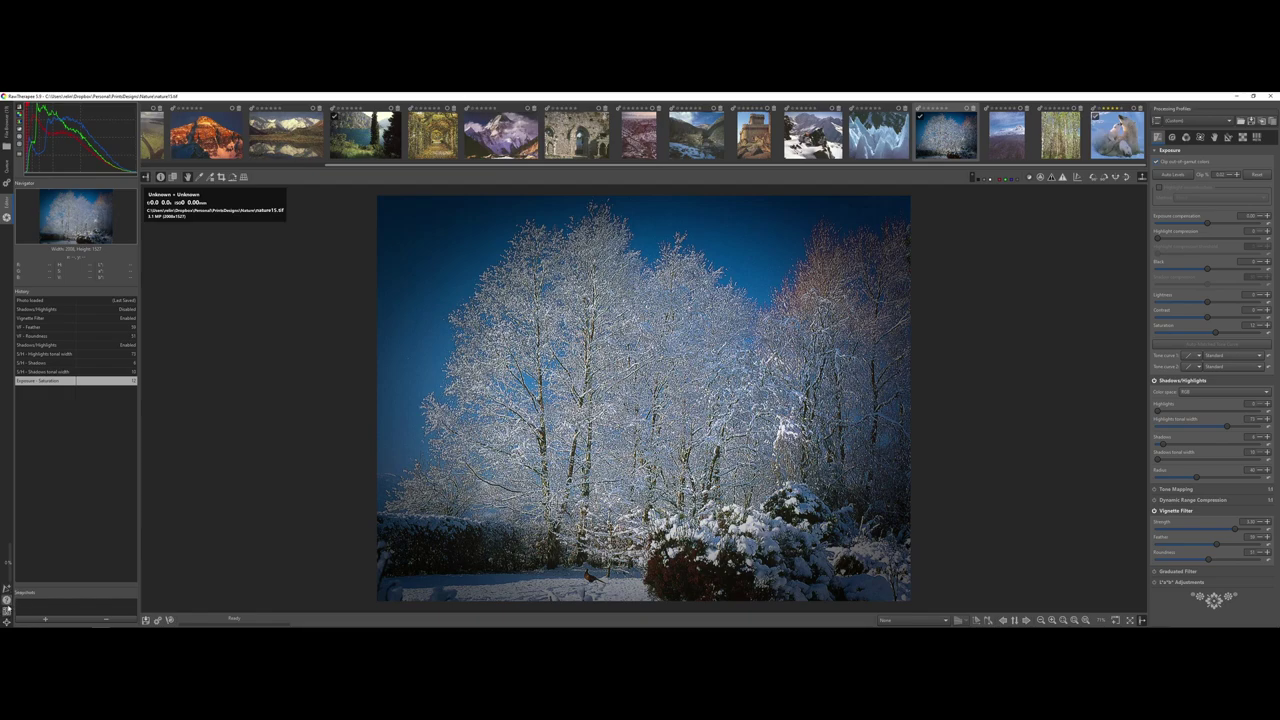
In Preferences, set the GIMP installation directory to the GIMP 2 folder and save
{"action": "left_click", "coordinate": [7, 611]}
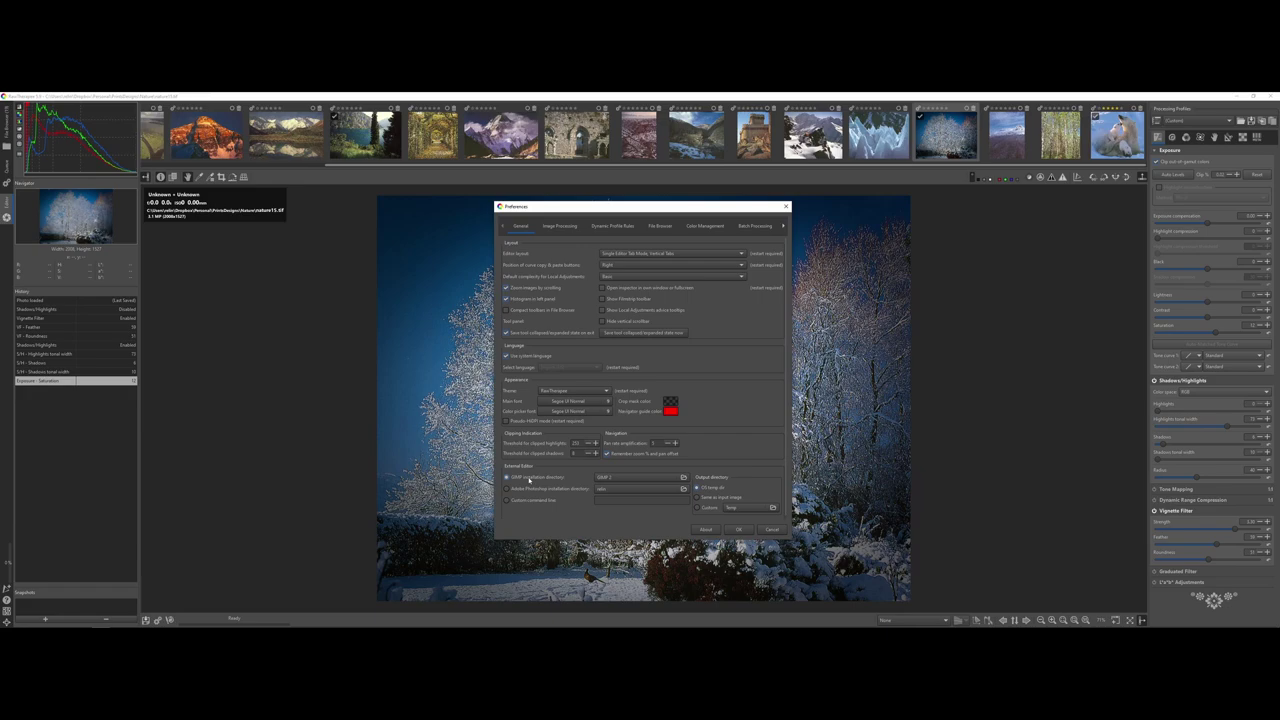
{"action": "left_click", "coordinate": [684, 478]}
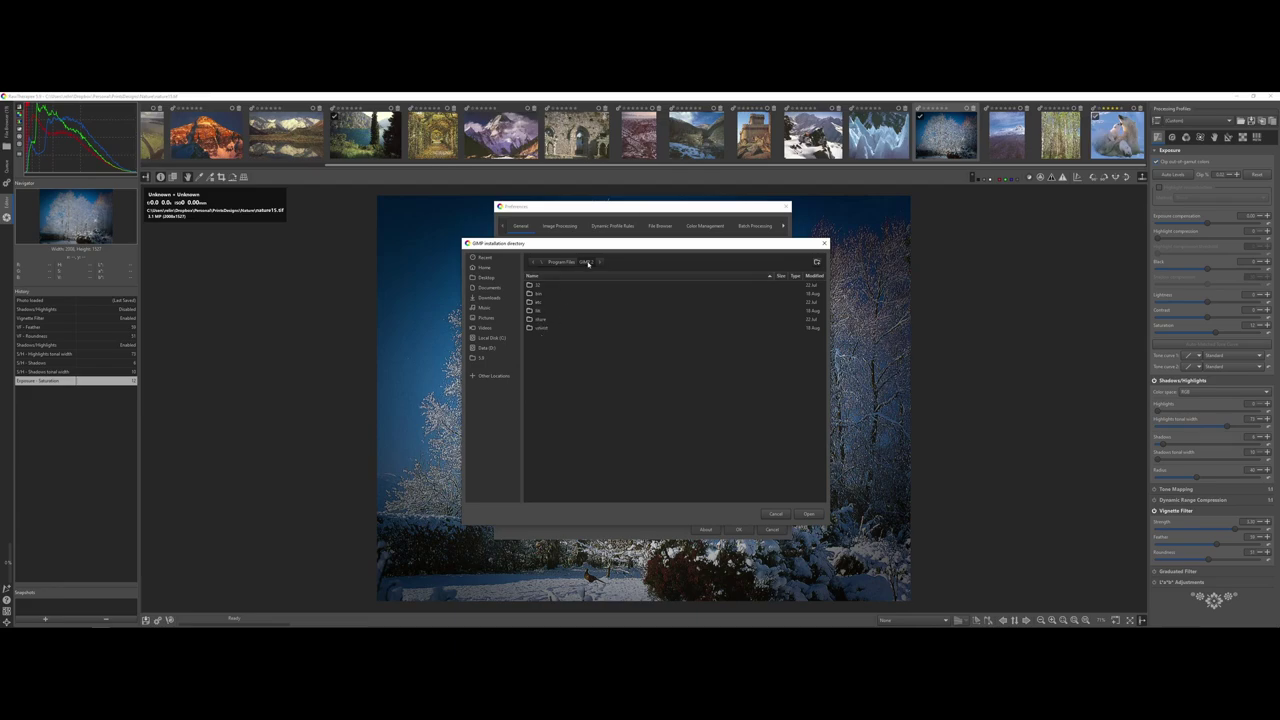
{"action": "left_click", "coordinate": [806, 514]}
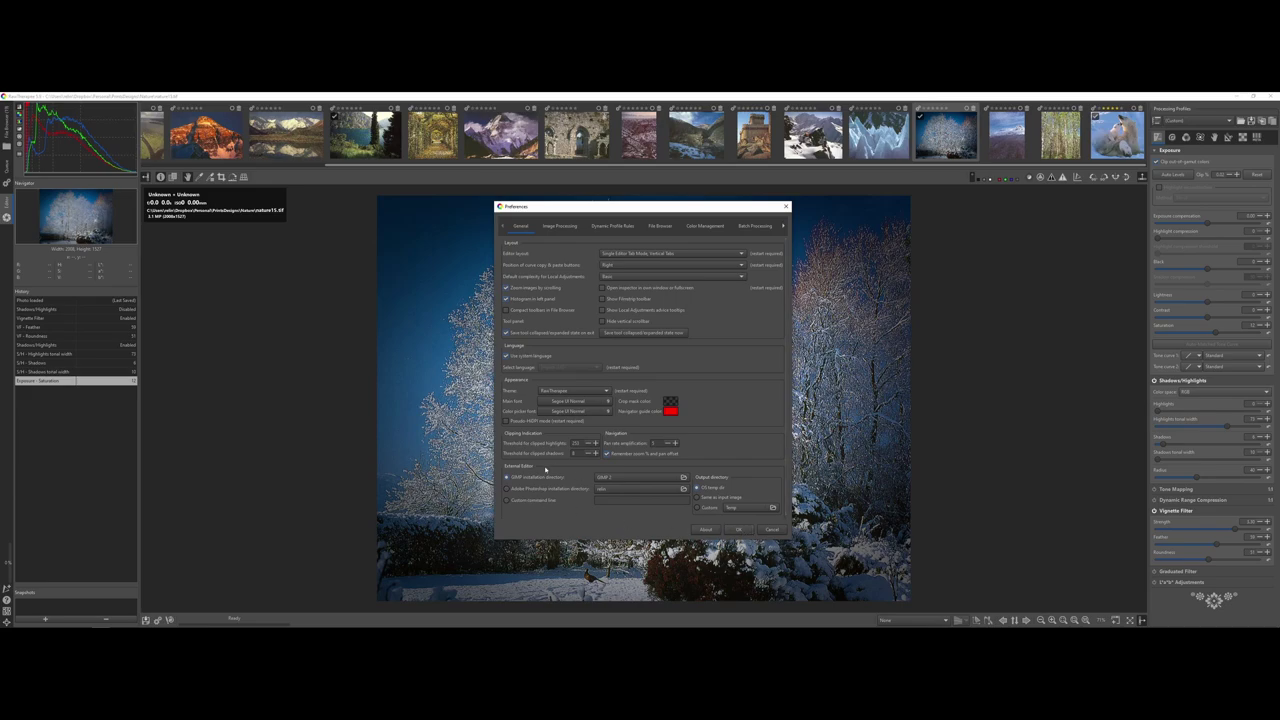
{"action": "left_click", "coordinate": [738, 529]}
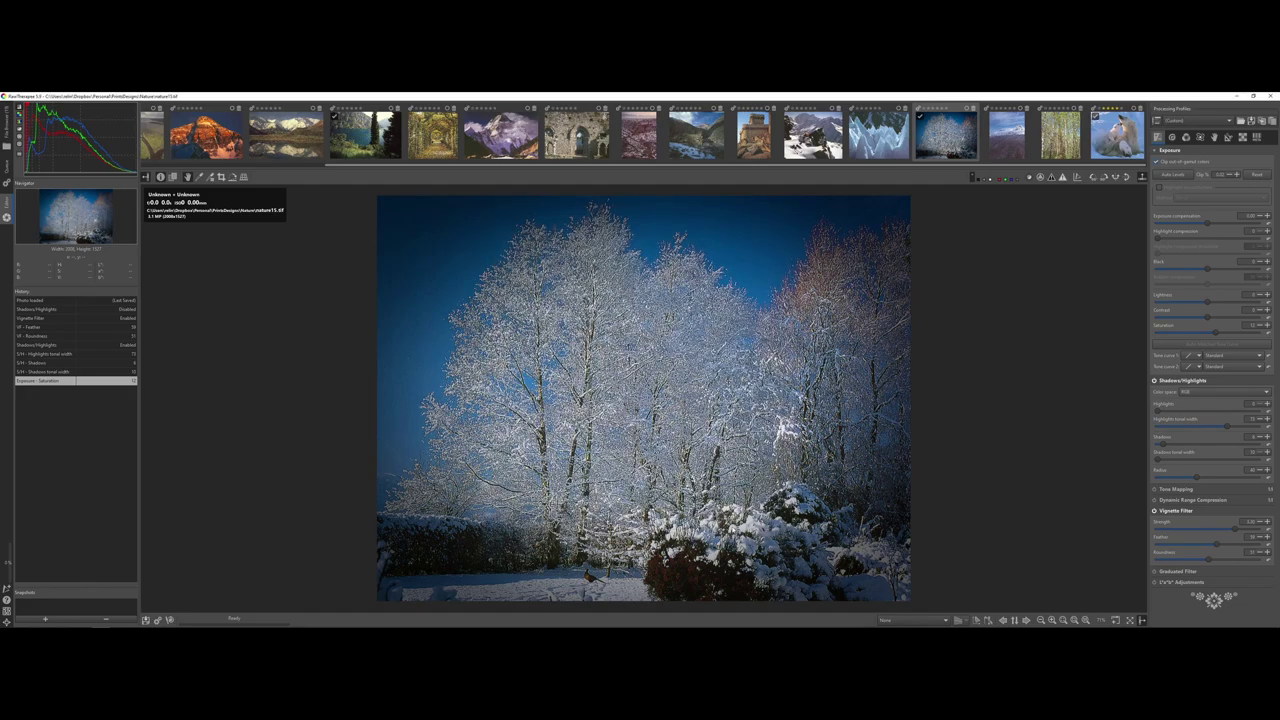
Send the edited photo to GIMP as the external editor, declining the uninstall prompt
{"action": "left_click", "coordinate": [170, 620]}
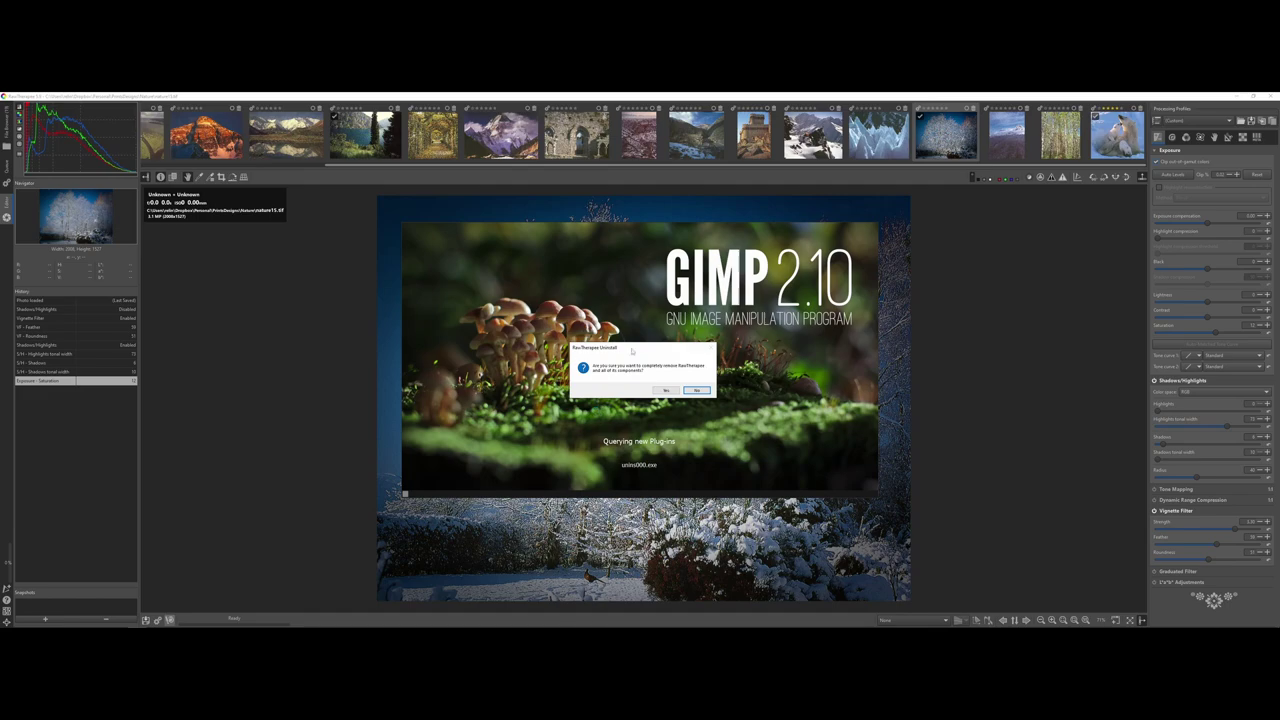
{"action": "left_click", "coordinate": [698, 391]}
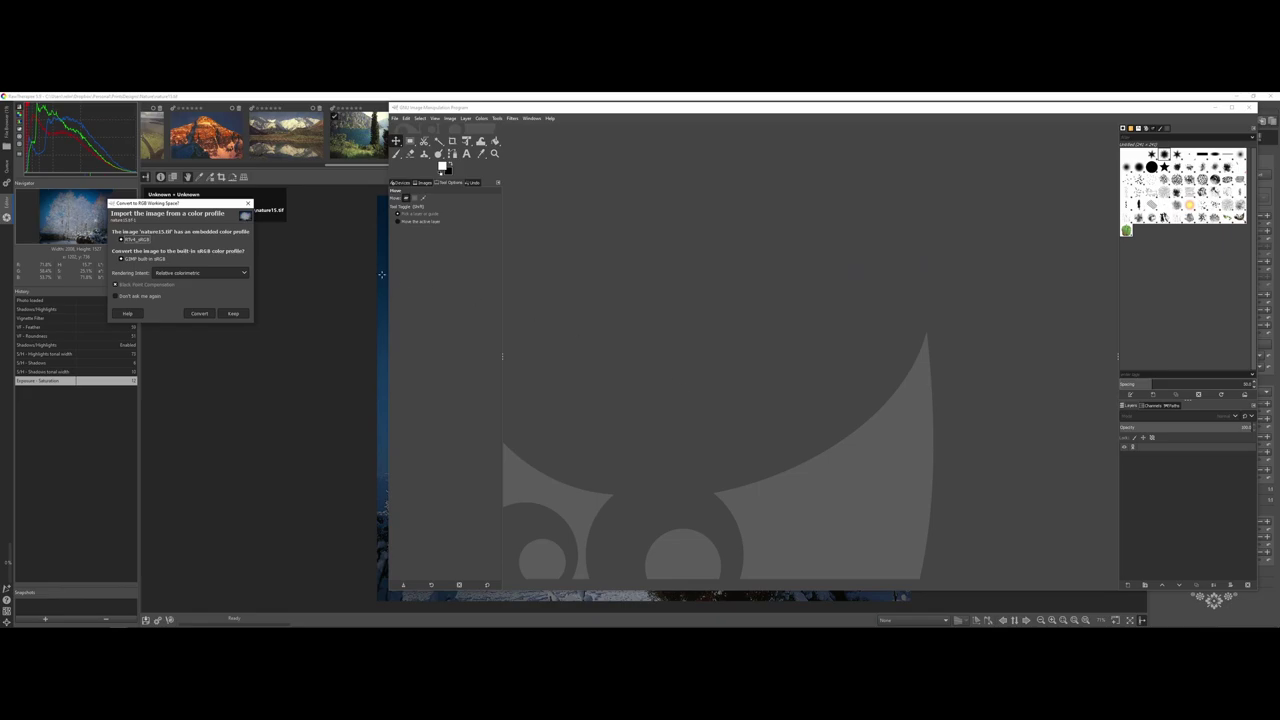
Keep nature15.tif's embedded colour profile when it opens in GIMP, then check the Colors menu
{"action": "left_click_drag", "start_coordinate": [221, 204], "coordinate": [675, 286]}
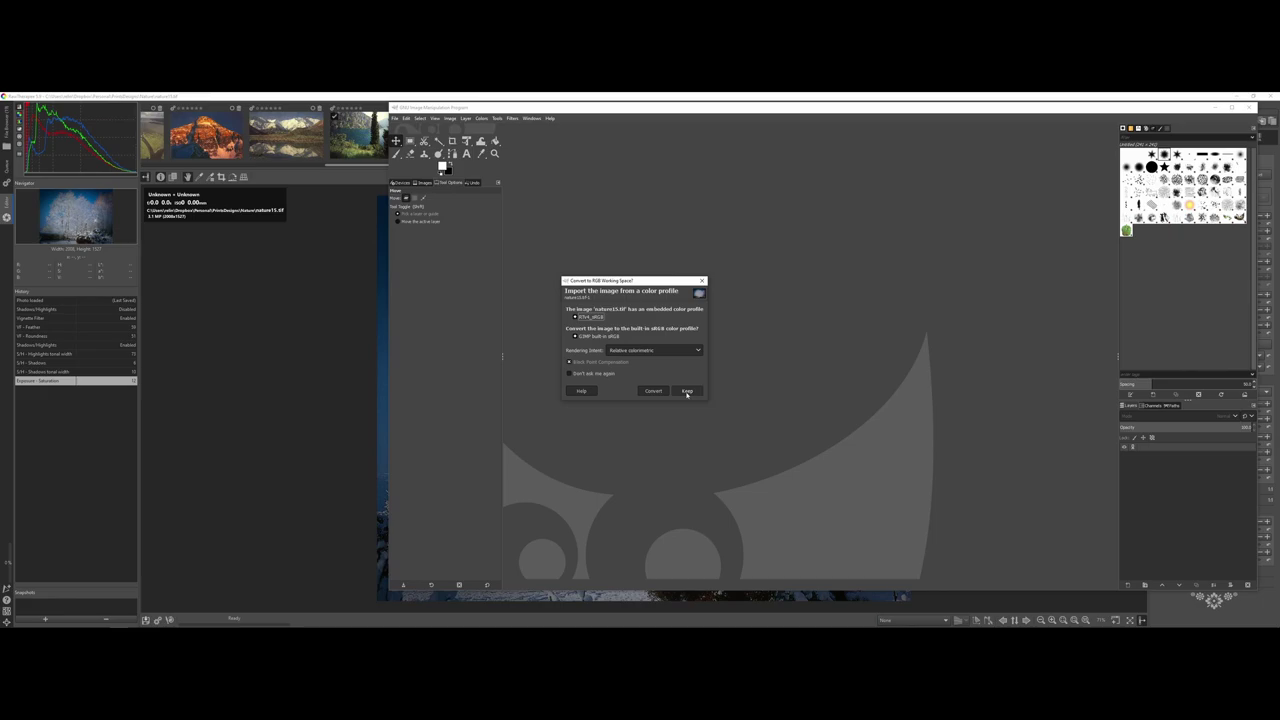
{"action": "left_click", "coordinate": [687, 391]}
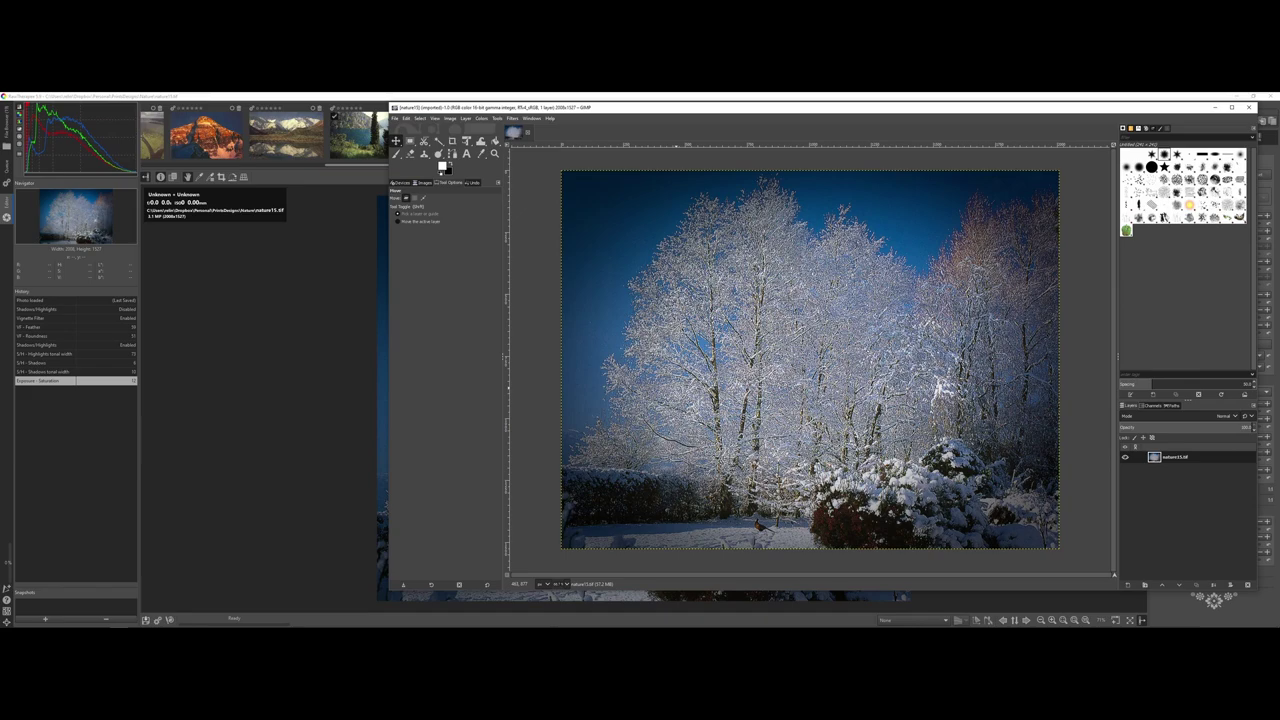
{"action": "left_click", "coordinate": [481, 118]}
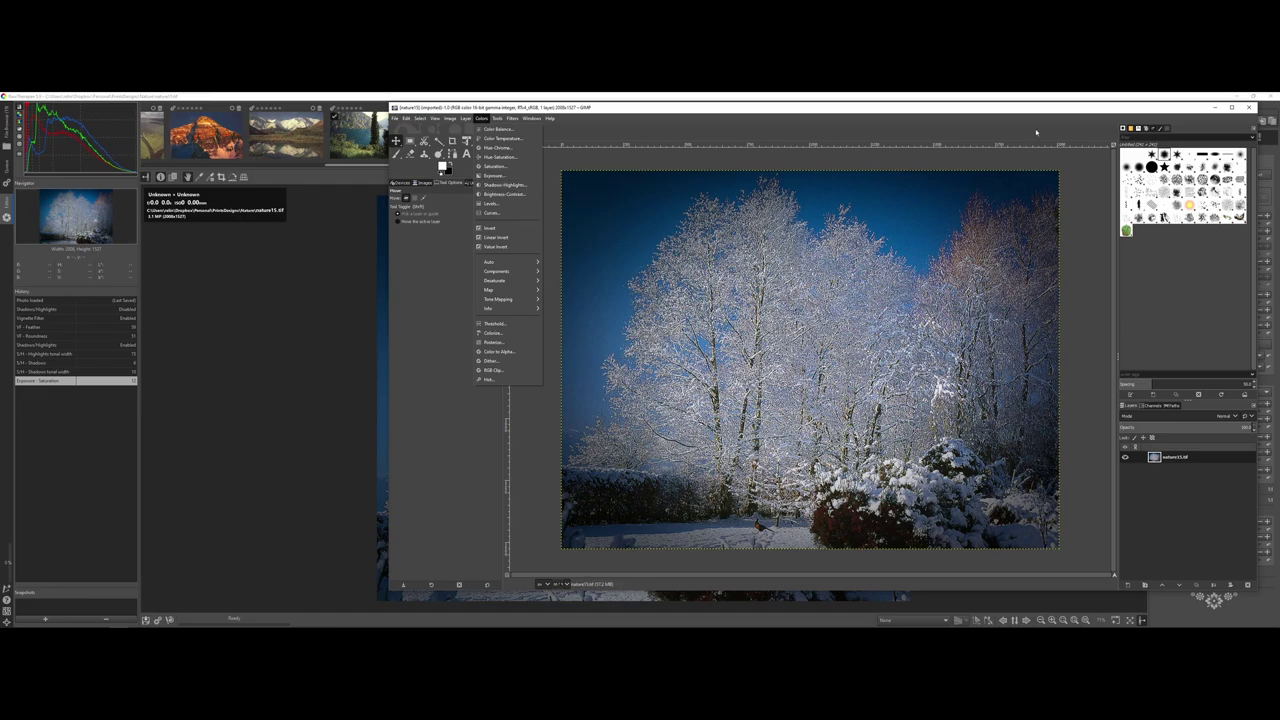
{"action": "key", "text": "Escape"}
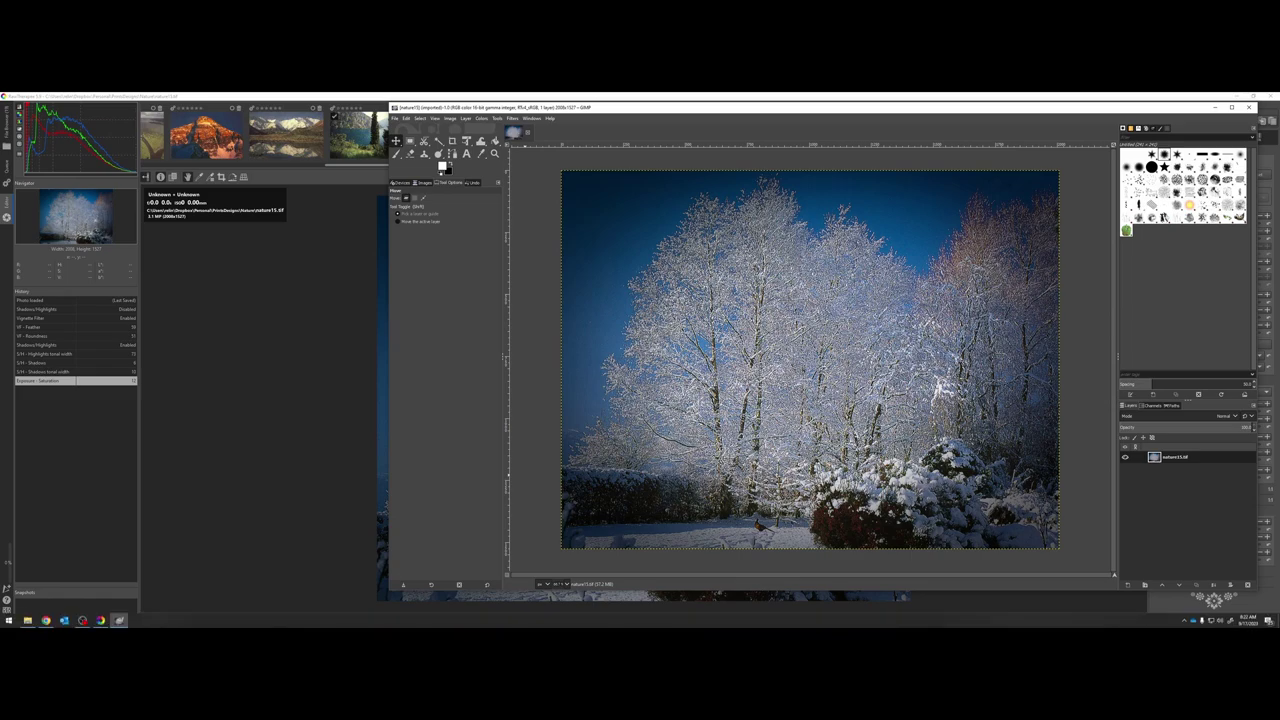
Bring Chrome forward on the 'Top 10 Best GIMP Plugins' article tab
{"action": "left_click", "coordinate": [45, 620]}
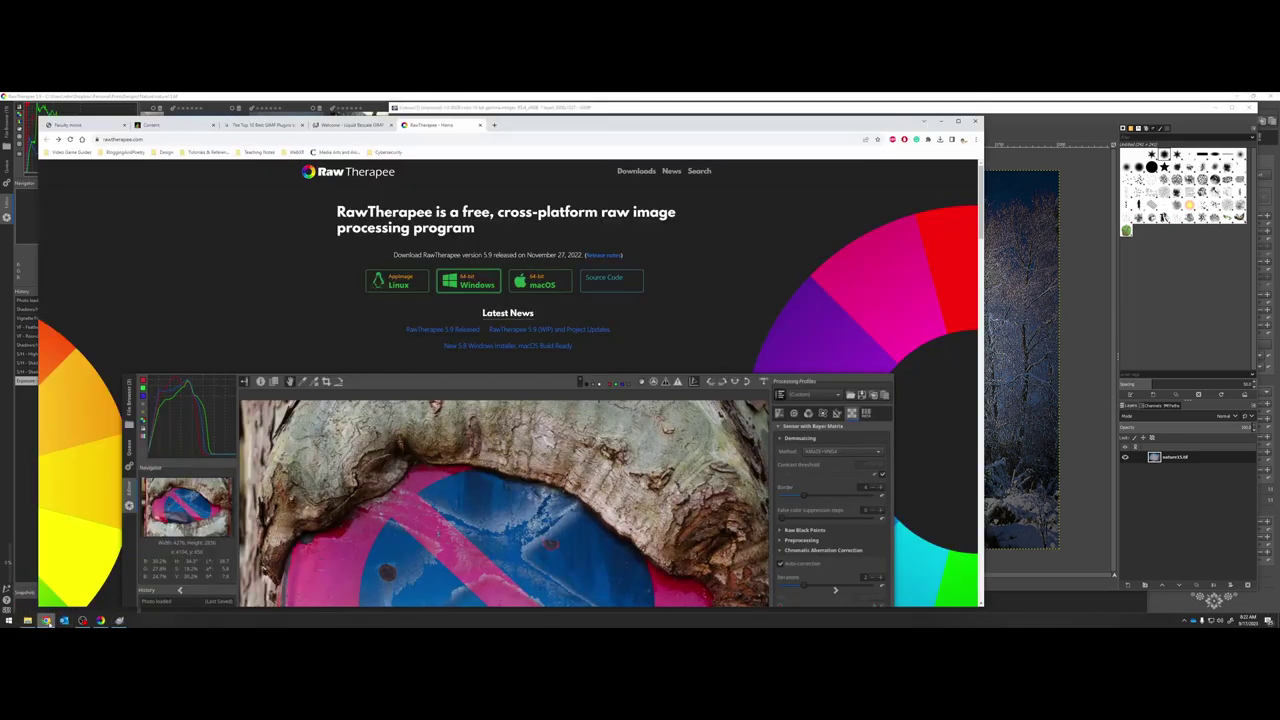
{"action": "left_click", "coordinate": [350, 125]}
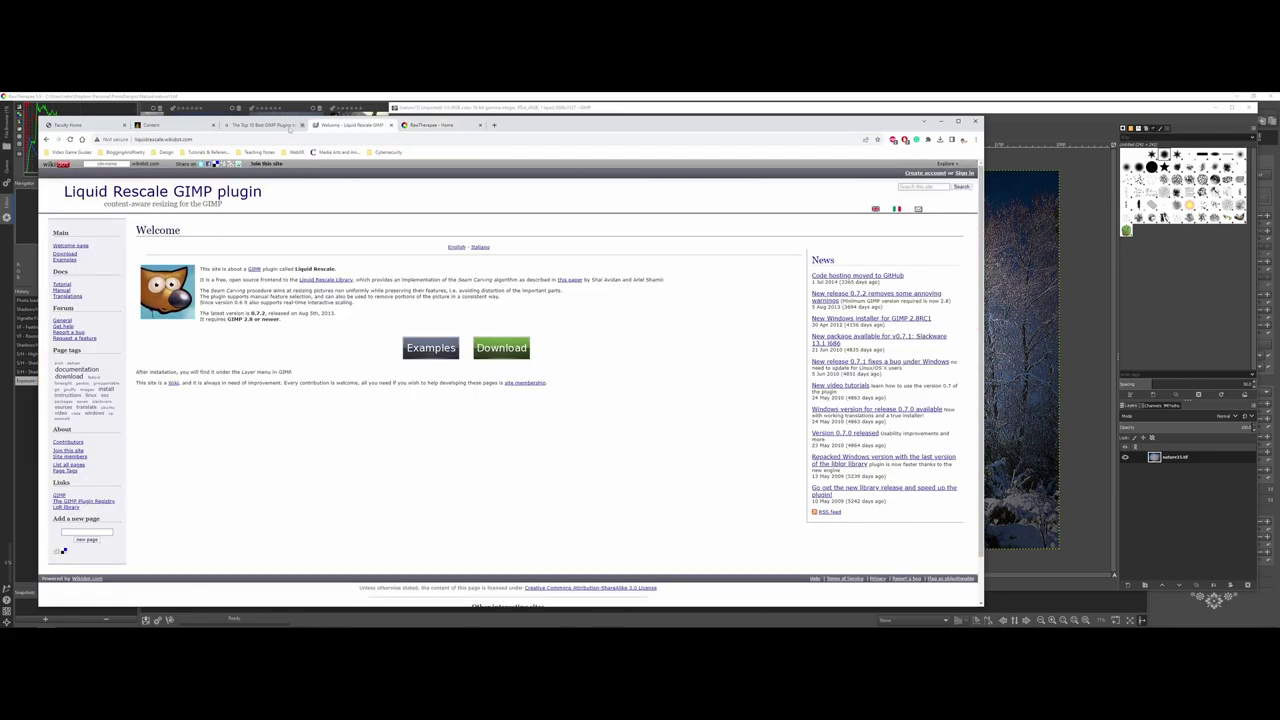
{"action": "left_click", "coordinate": [289, 126]}
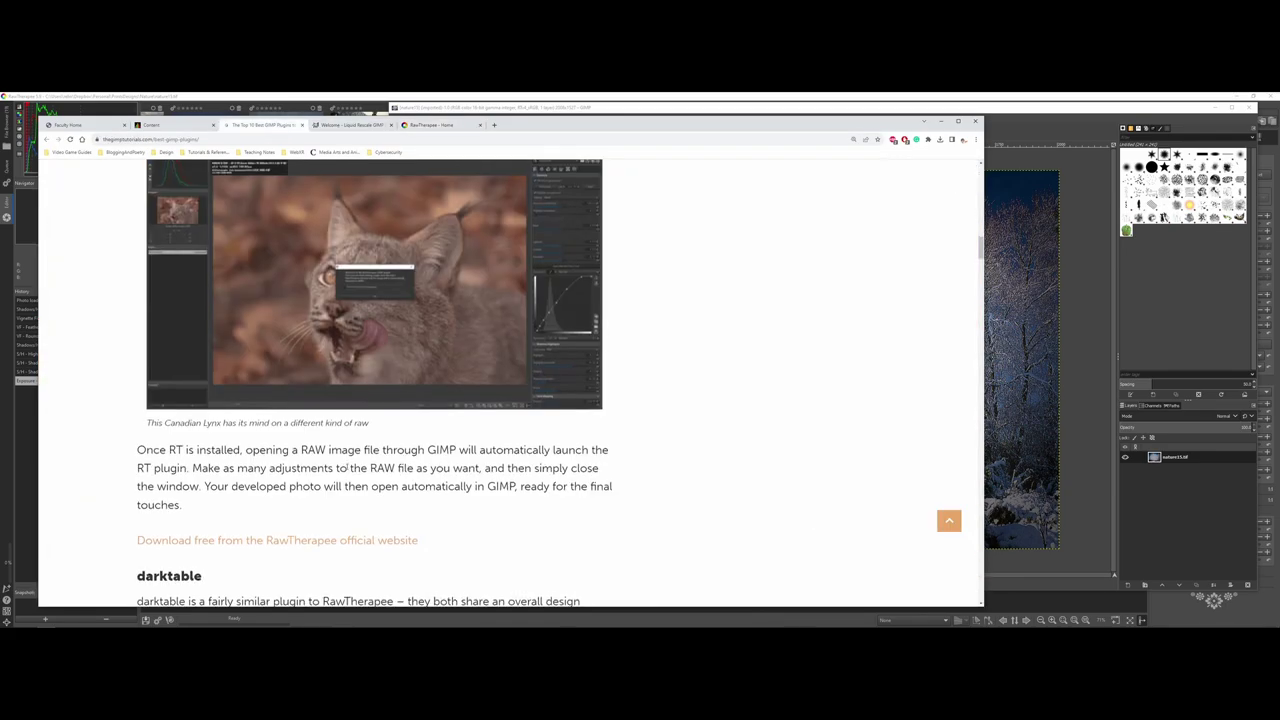
Scroll down to the article's 'Installing Your New GIMP Plugins' section
{"action": "scroll", "coordinate": [946, 496], "scroll_direction": "down", "scroll_amount": 5}
{"action": "scroll", "coordinate": [347, 466], "scroll_direction": "down", "scroll_amount": 10}
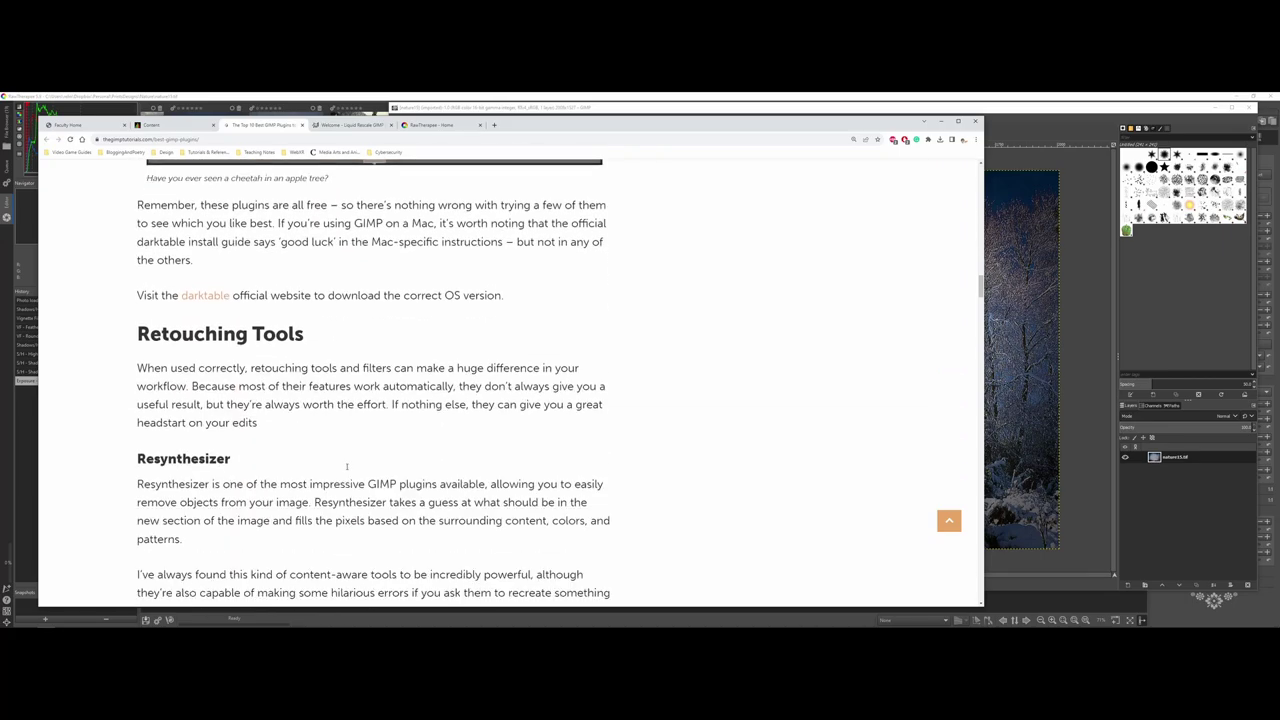
{"action": "scroll", "coordinate": [347, 466], "scroll_direction": "down", "scroll_amount": 8}
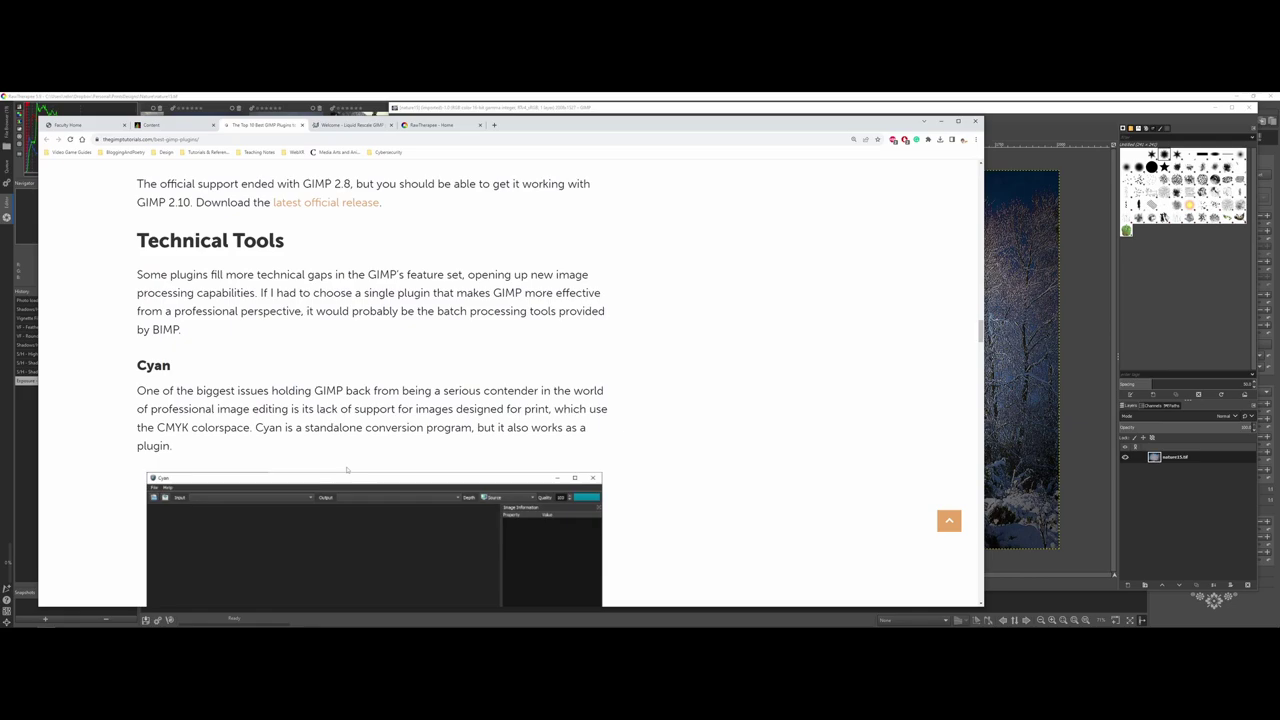
{"action": "scroll", "coordinate": [347, 469], "scroll_direction": "down", "scroll_amount": 10}
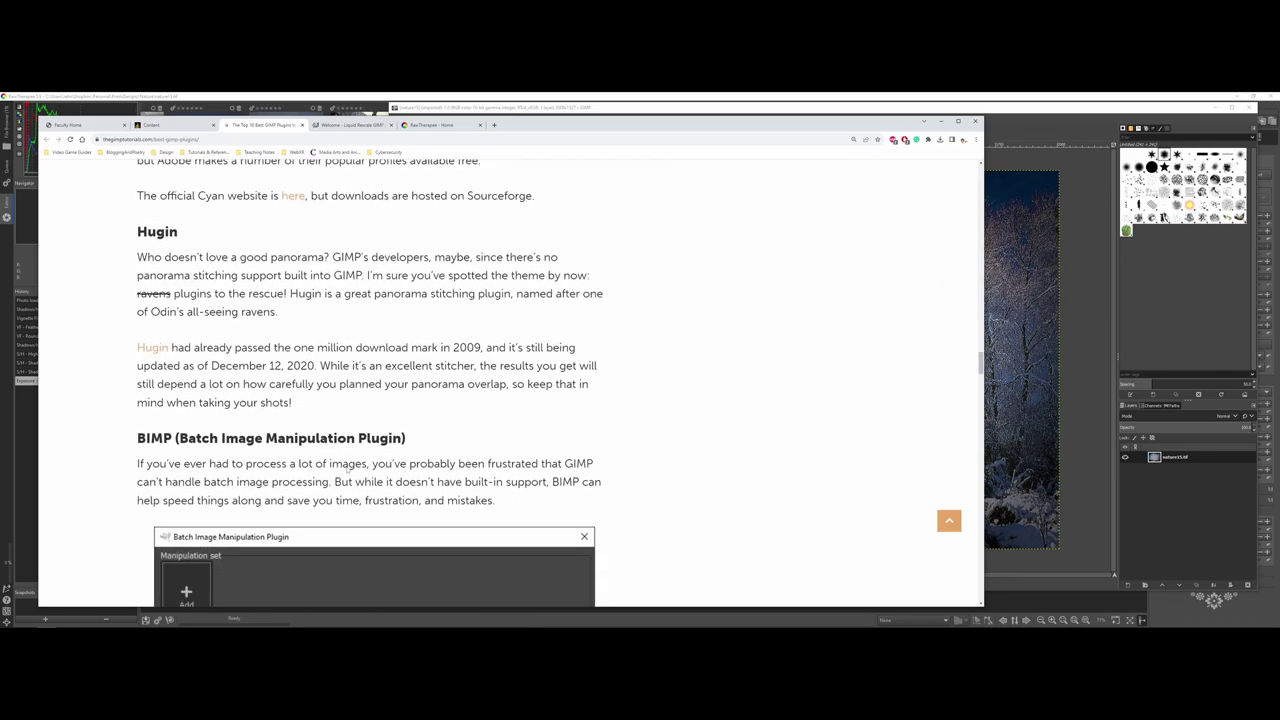
{"action": "scroll", "coordinate": [347, 469], "scroll_direction": "down", "scroll_amount": 9}
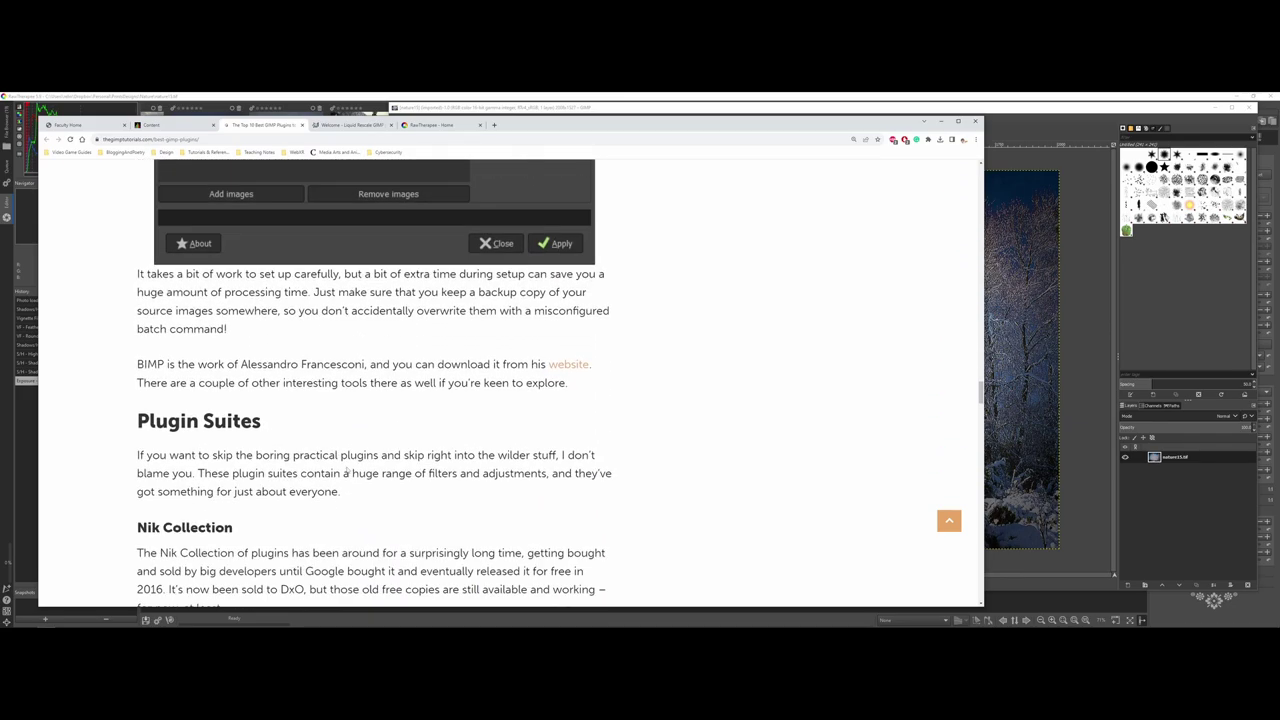
{"action": "scroll", "coordinate": [347, 469], "scroll_direction": "down", "scroll_amount": 2}
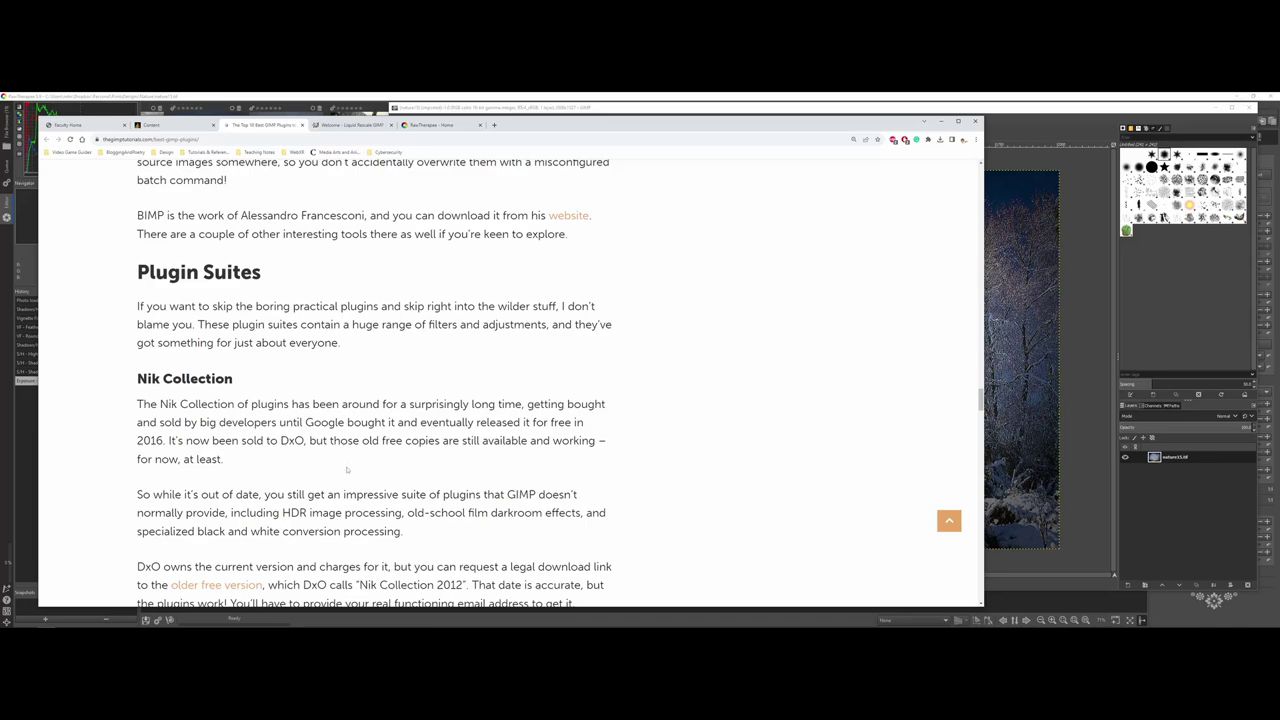
{"action": "scroll", "coordinate": [347, 469], "scroll_direction": "down", "scroll_amount": 6}
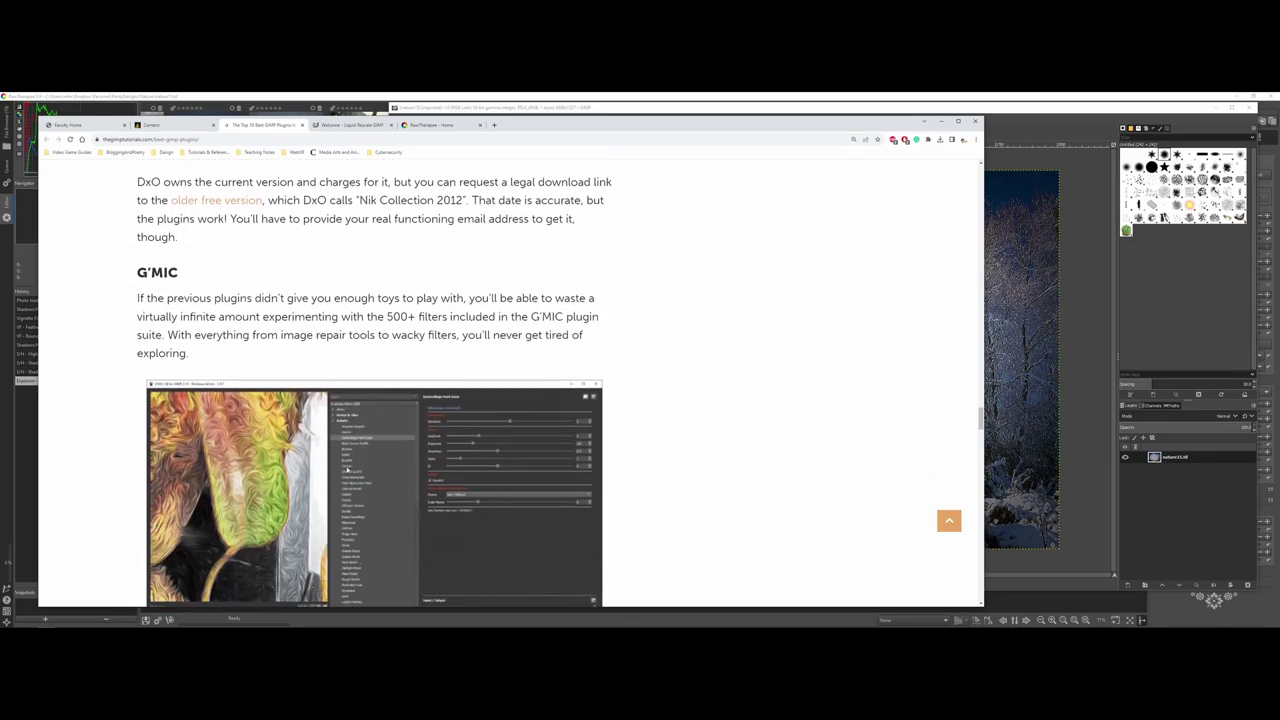
{"action": "scroll", "coordinate": [347, 469], "scroll_direction": "down", "scroll_amount": 4}
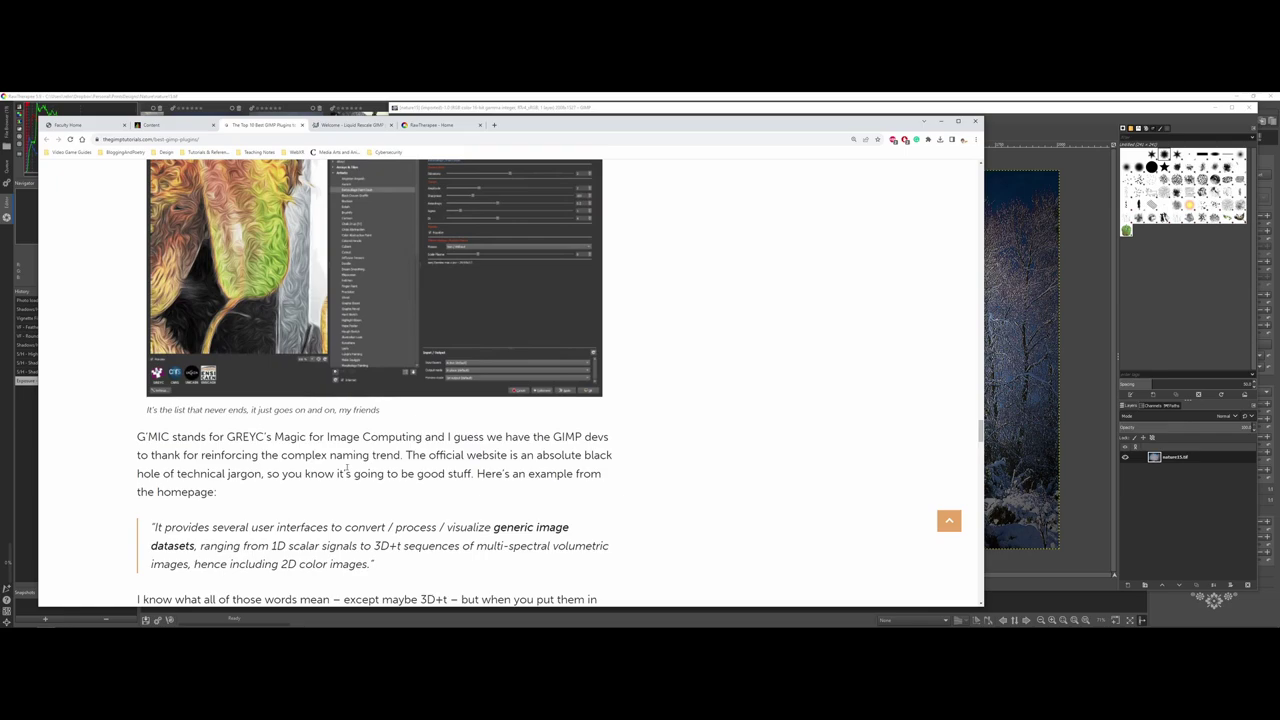
{"action": "scroll", "coordinate": [348, 469], "scroll_direction": "down", "scroll_amount": 3}
{"action": "scroll", "coordinate": [348, 469], "scroll_direction": "down", "scroll_amount": 2}
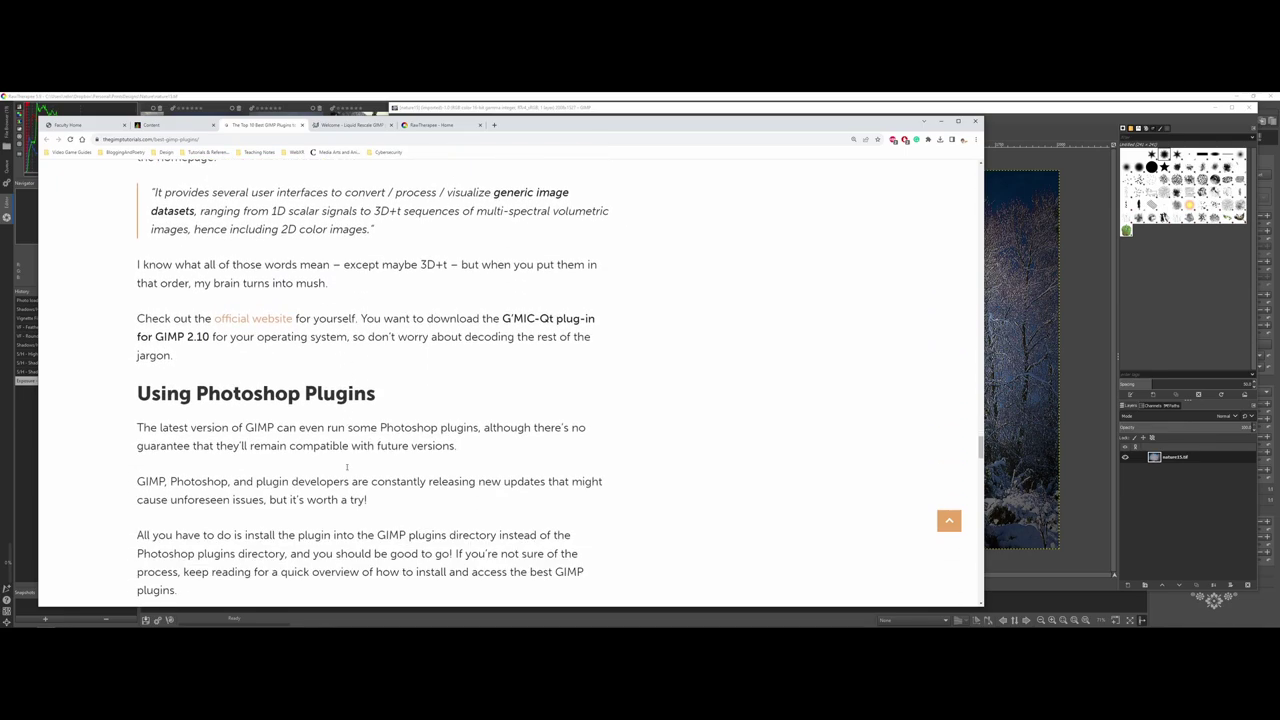
{"action": "scroll", "coordinate": [348, 471], "scroll_direction": "down", "scroll_amount": 4}
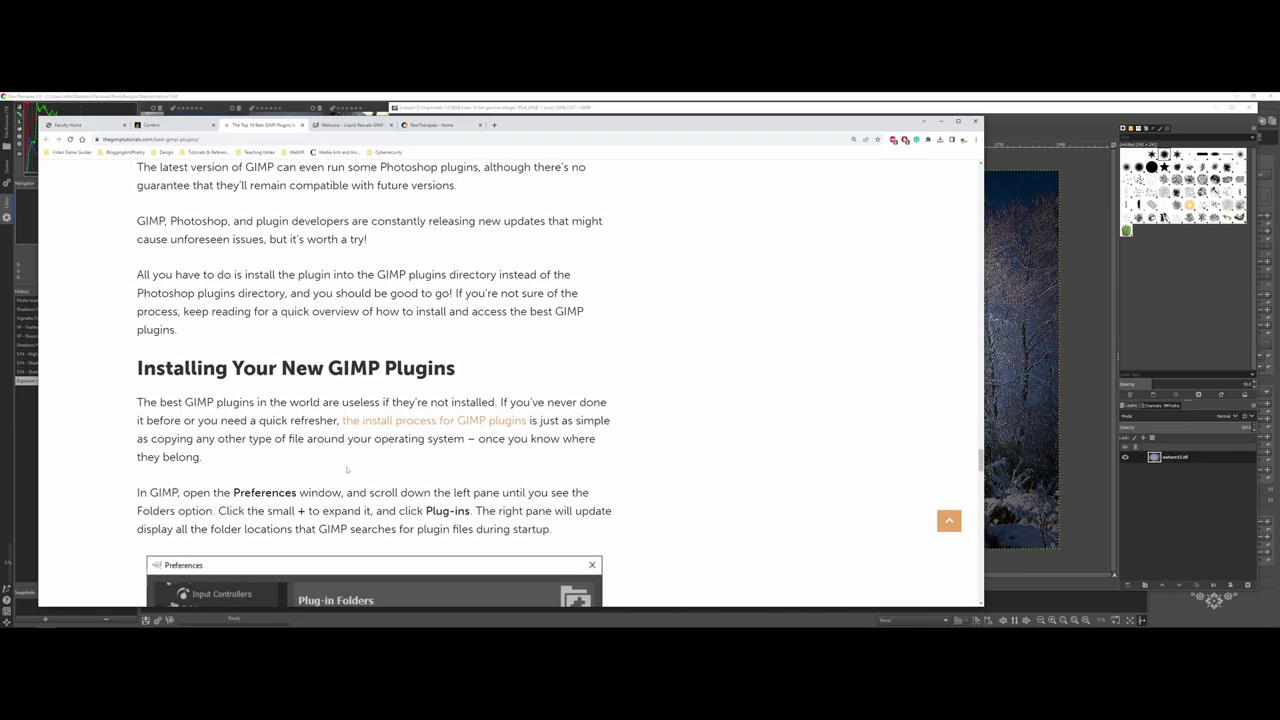
{"action": "scroll", "coordinate": [347, 470], "scroll_direction": "down", "scroll_amount": 2}
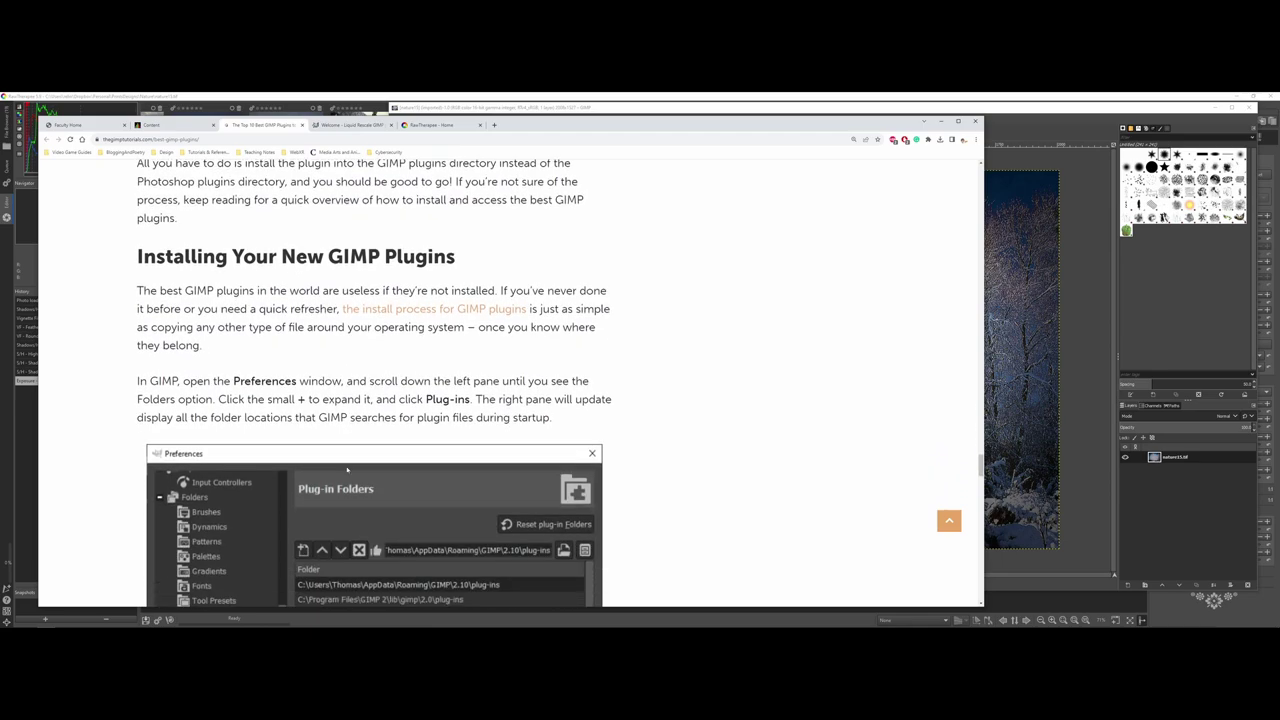
{"action": "scroll", "coordinate": [348, 469], "scroll_direction": "down", "scroll_amount": 1}
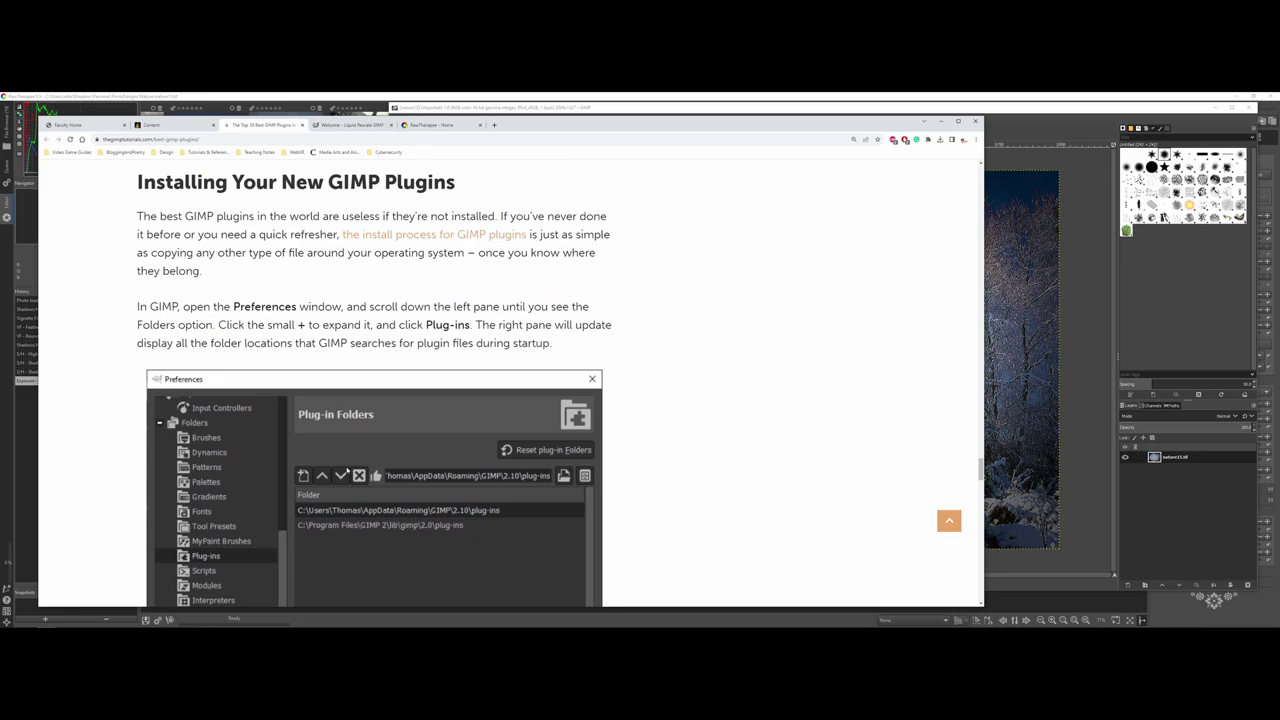
{"action": "scroll", "coordinate": [347, 470], "scroll_direction": "down", "scroll_amount": 1}
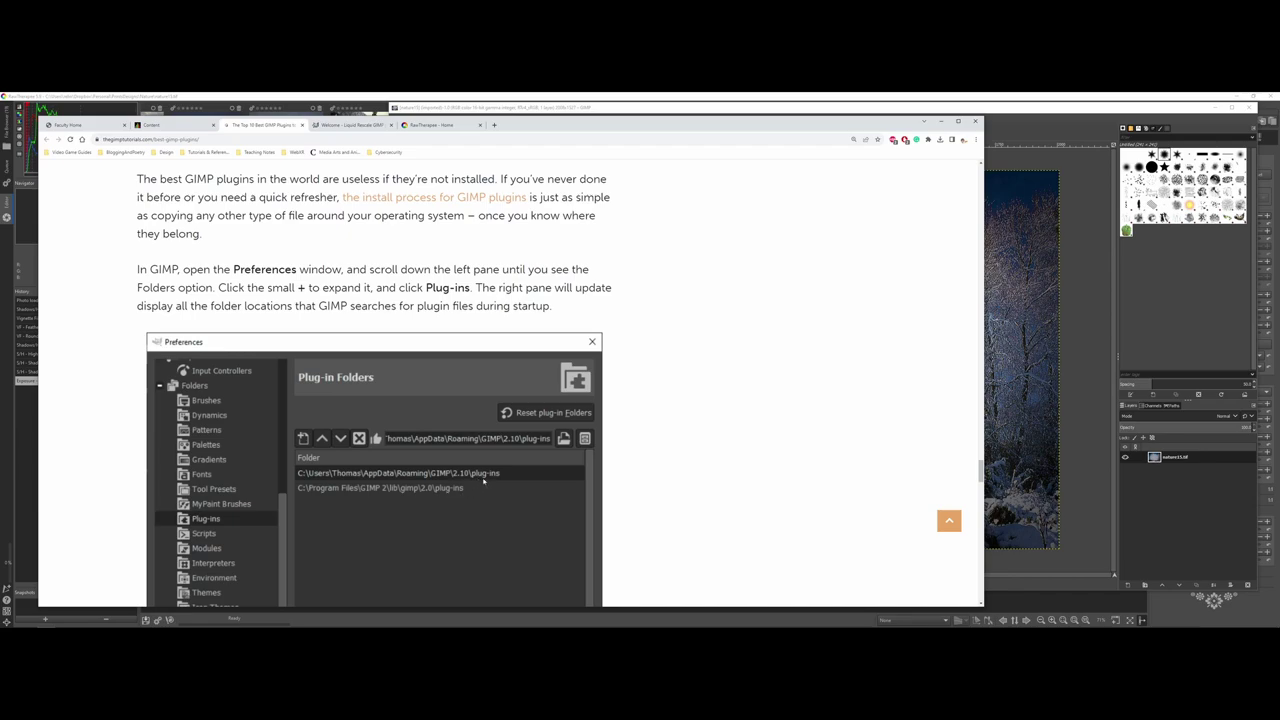
Open GIMP's Edit > Preferences and show the Folders > Plug-ins folder list
{"action": "left_click", "coordinate": [471, 109]}
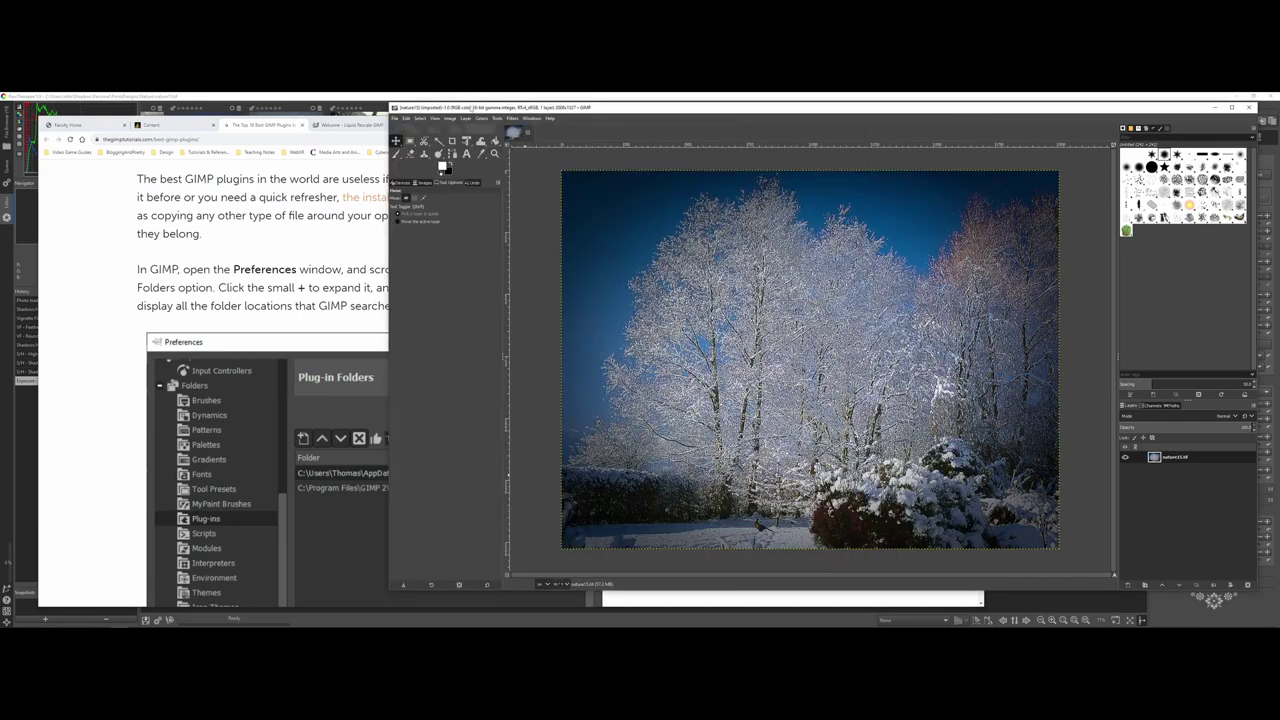
{"action": "left_click", "coordinate": [397, 119]}
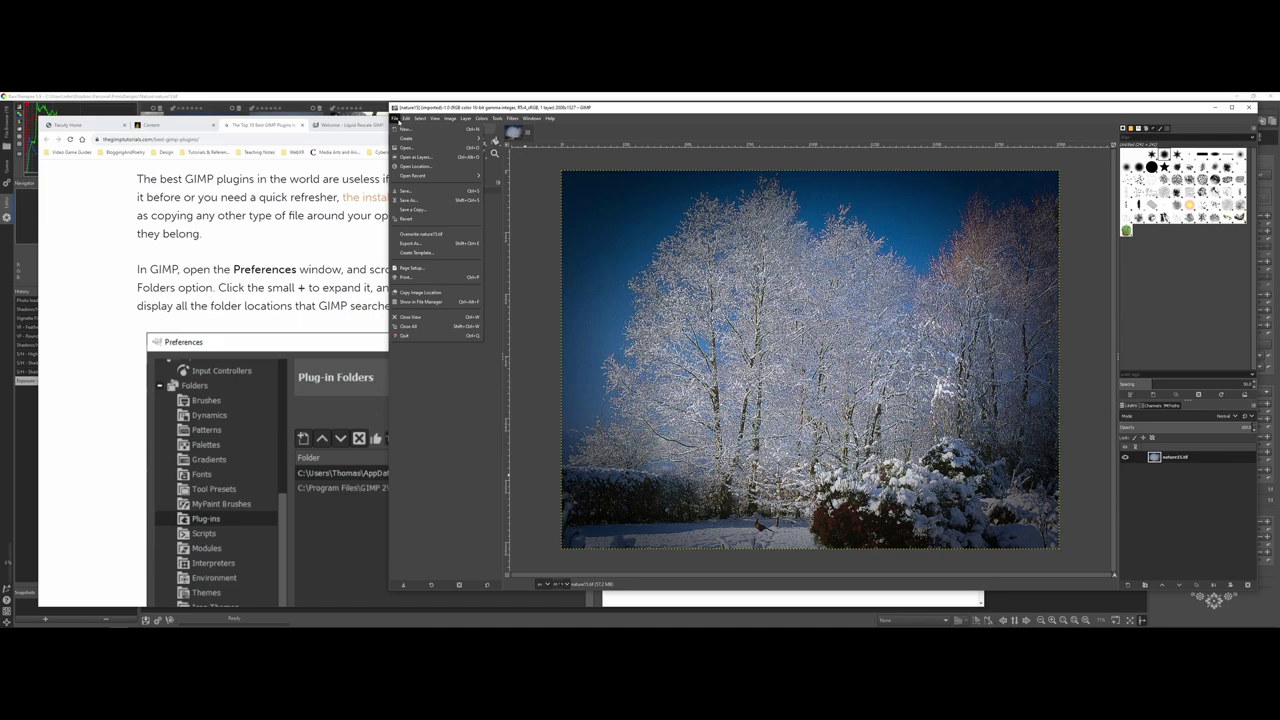
{"action": "mouse_move", "coordinate": [405, 119]}
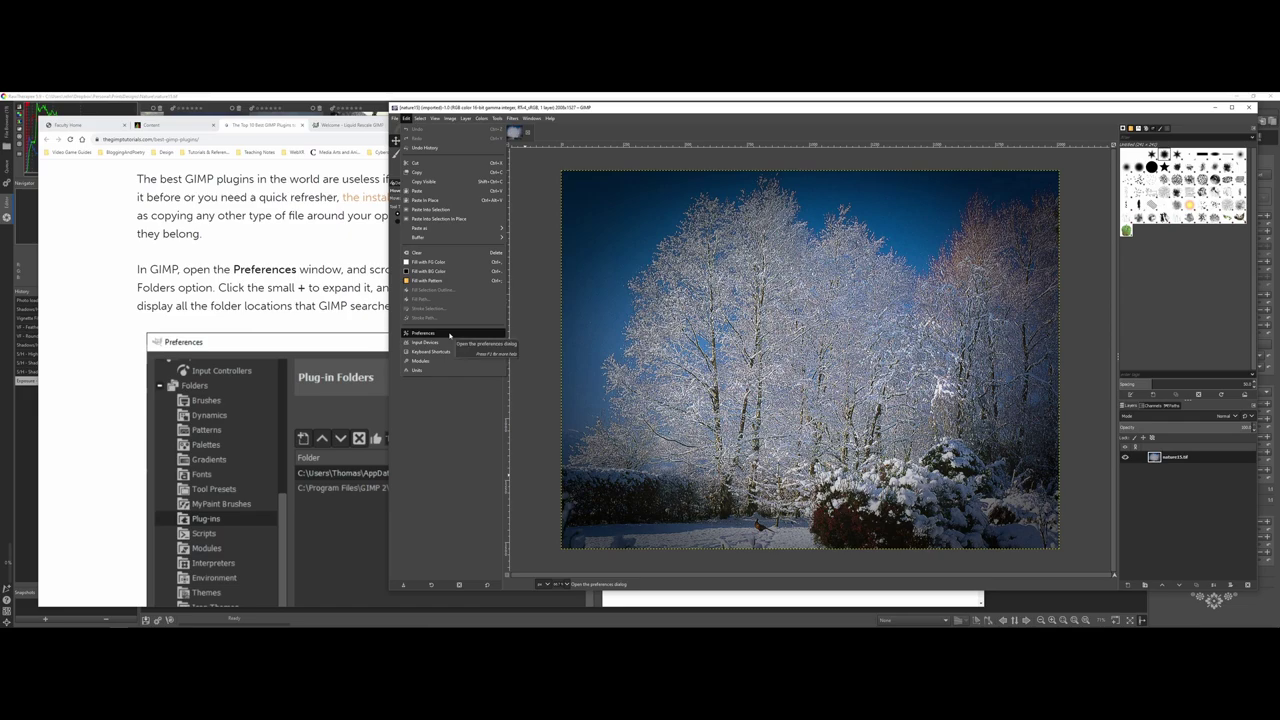
{"action": "left_click", "coordinate": [450, 335]}
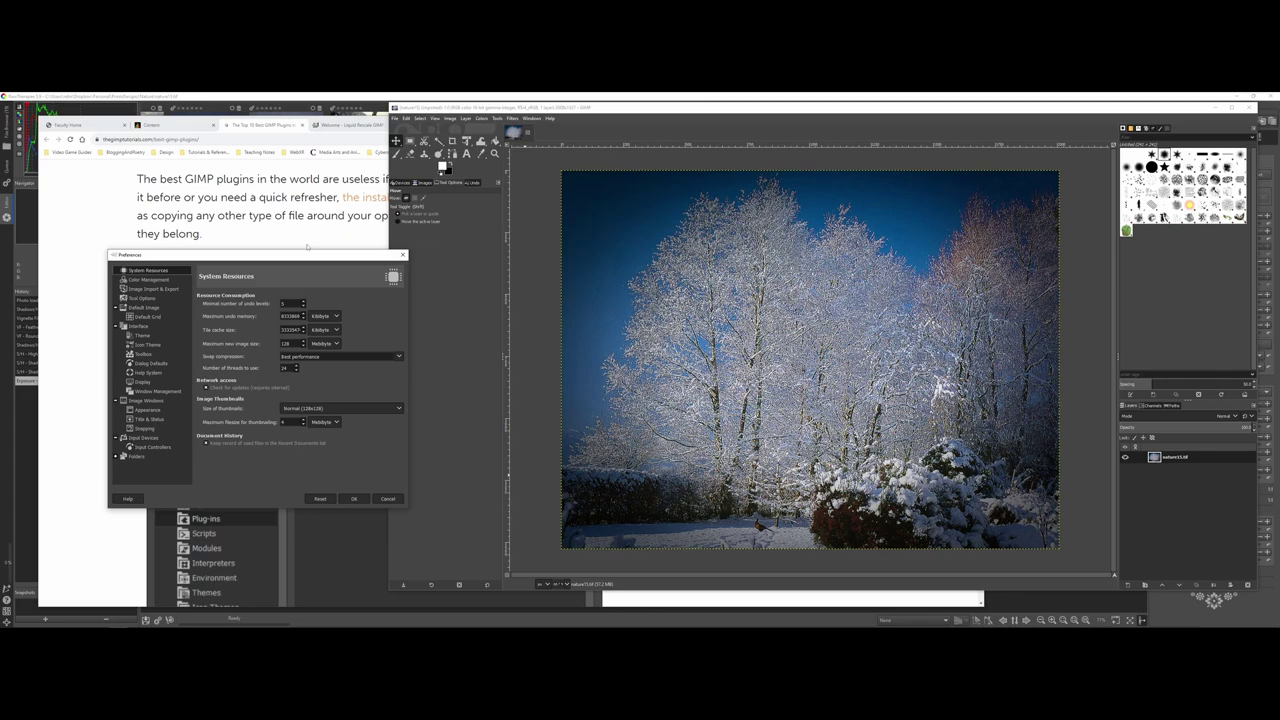
{"action": "left_click_drag", "start_coordinate": [310, 251], "coordinate": [718, 134]}
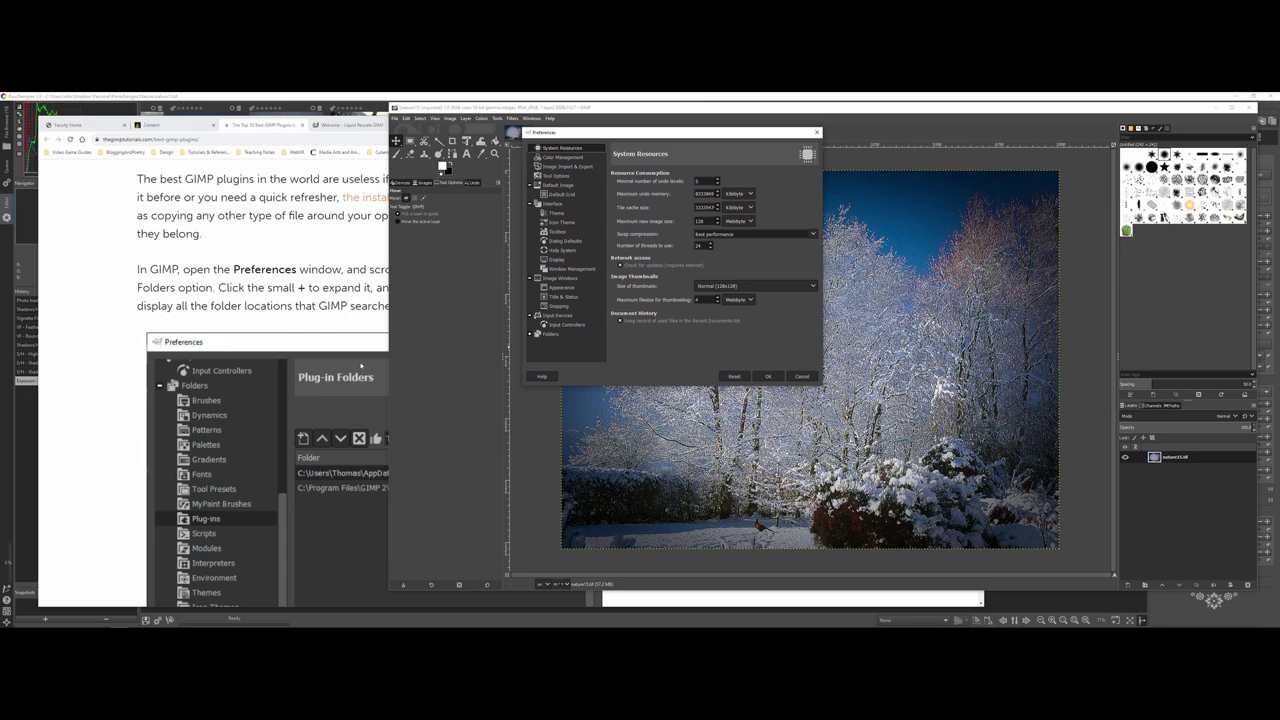
{"action": "left_click", "coordinate": [530, 334]}
{"action": "scroll", "coordinate": [535, 330], "scroll_direction": "down", "scroll_amount": 3}
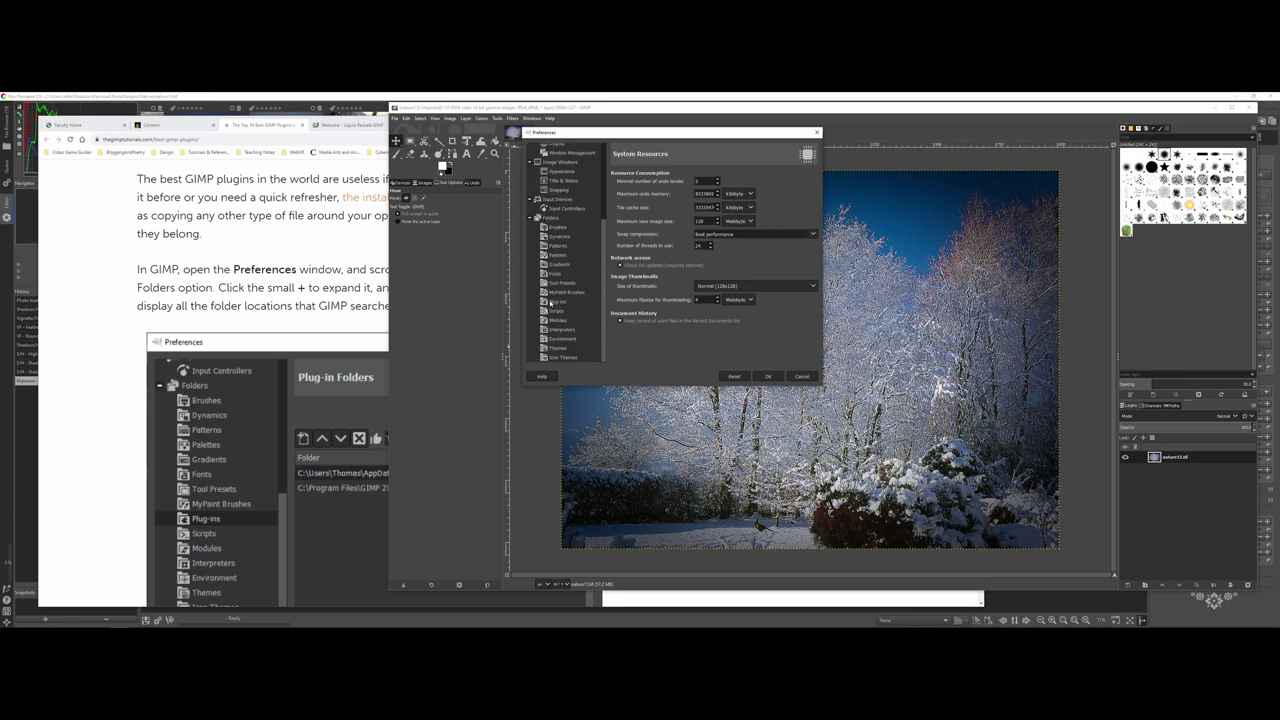
{"action": "left_click", "coordinate": [551, 302]}
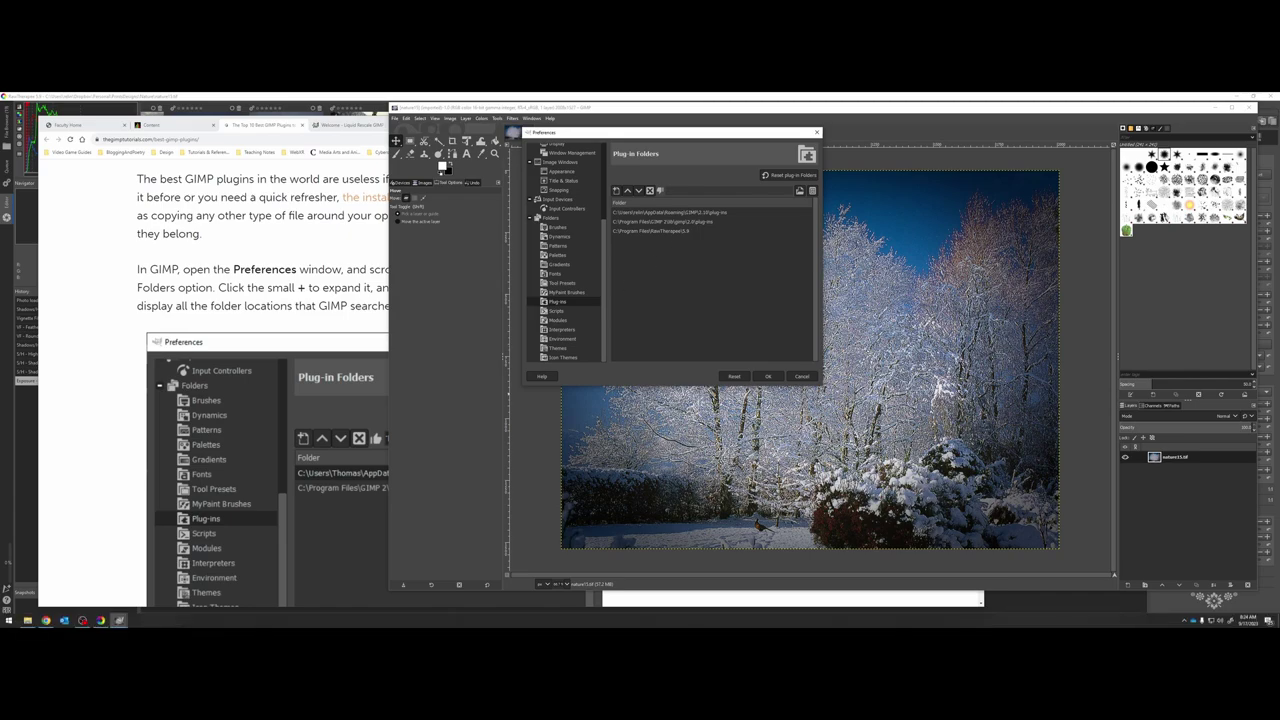
Browse File Explorer to C:\Program Files\GIMP 2\lib\gimp\2.0\plug-ins, then return to the Liquid Rescale page
{"action": "left_click", "coordinate": [27, 620]}
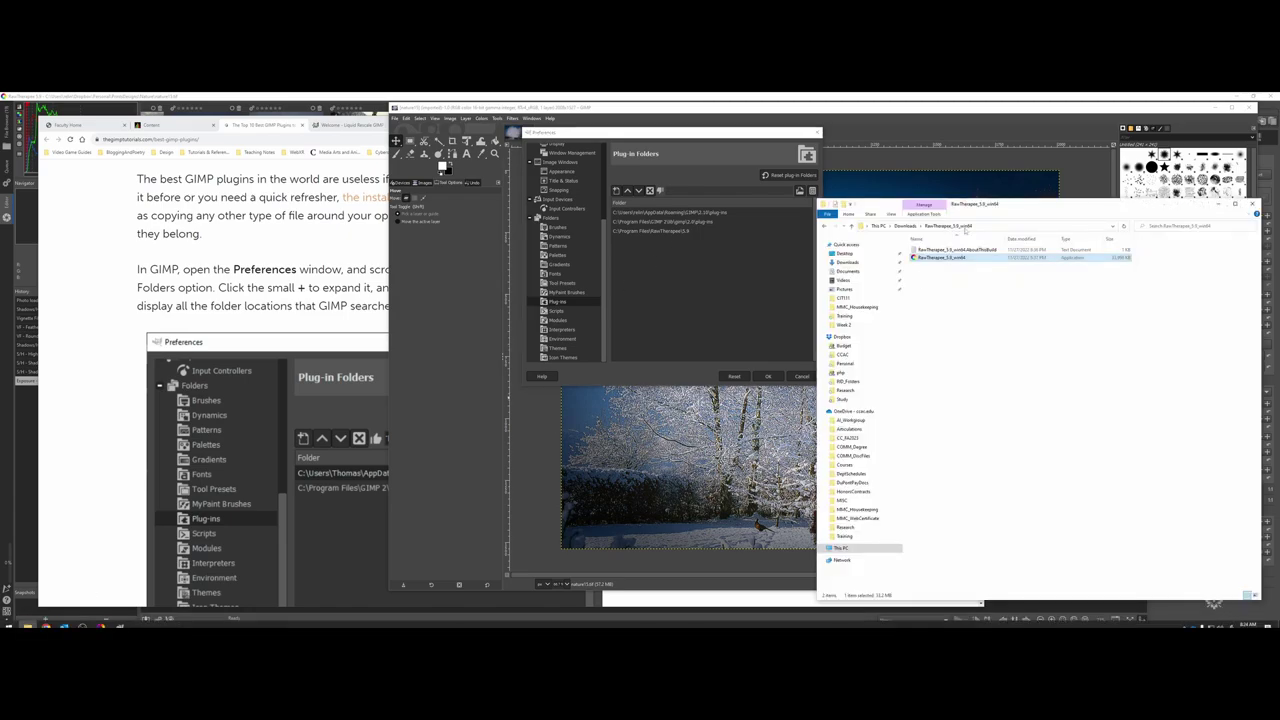
{"action": "left_click", "coordinate": [842, 550]}
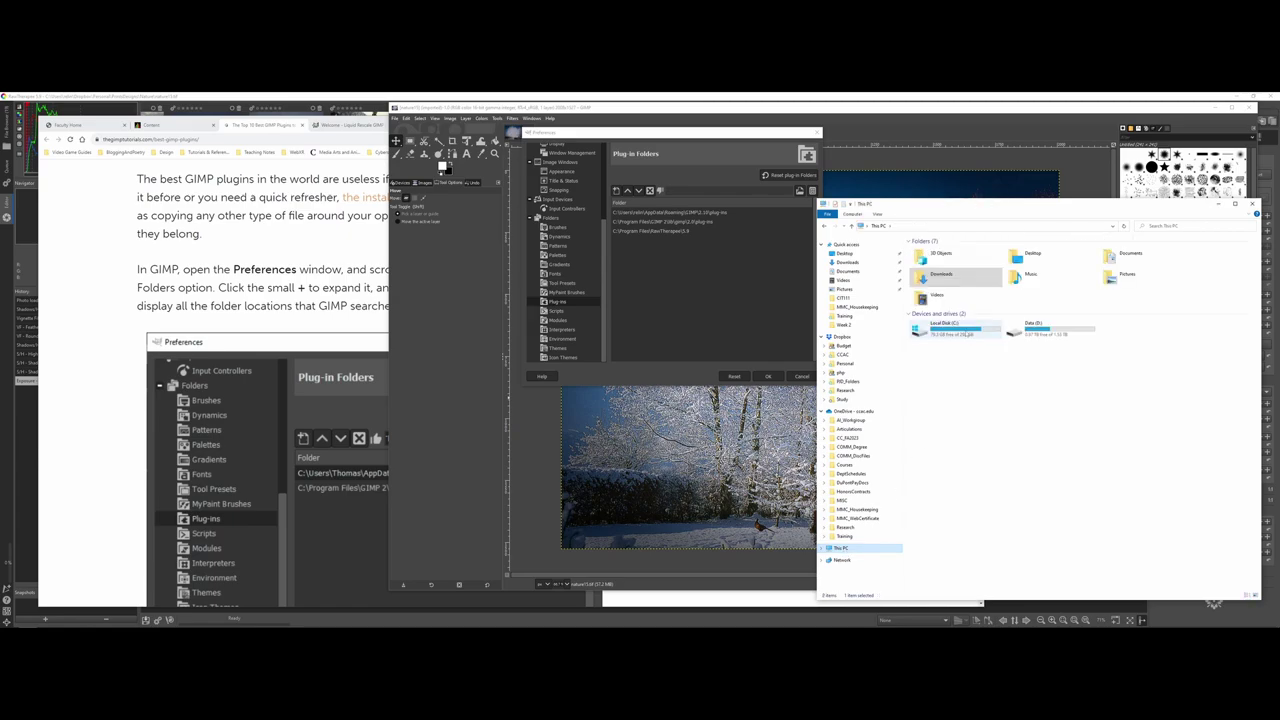
{"action": "double_click", "coordinate": [945, 328]}
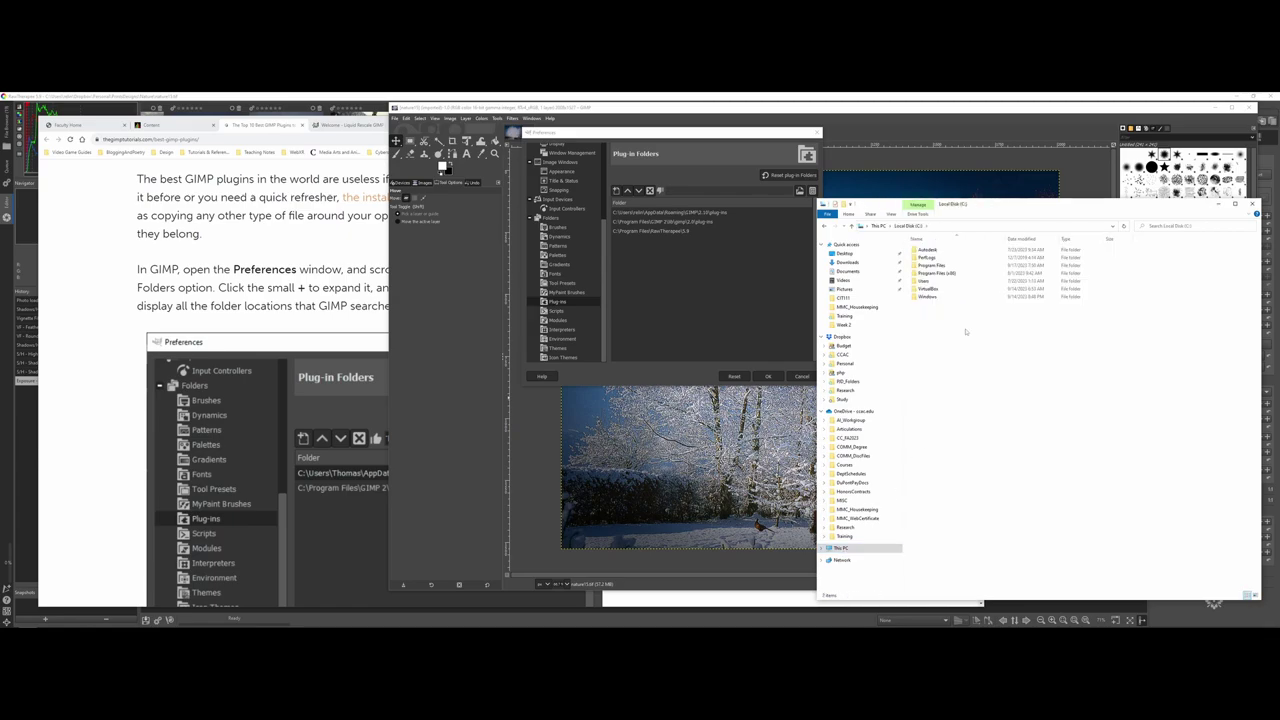
{"action": "double_click", "coordinate": [940, 265]}
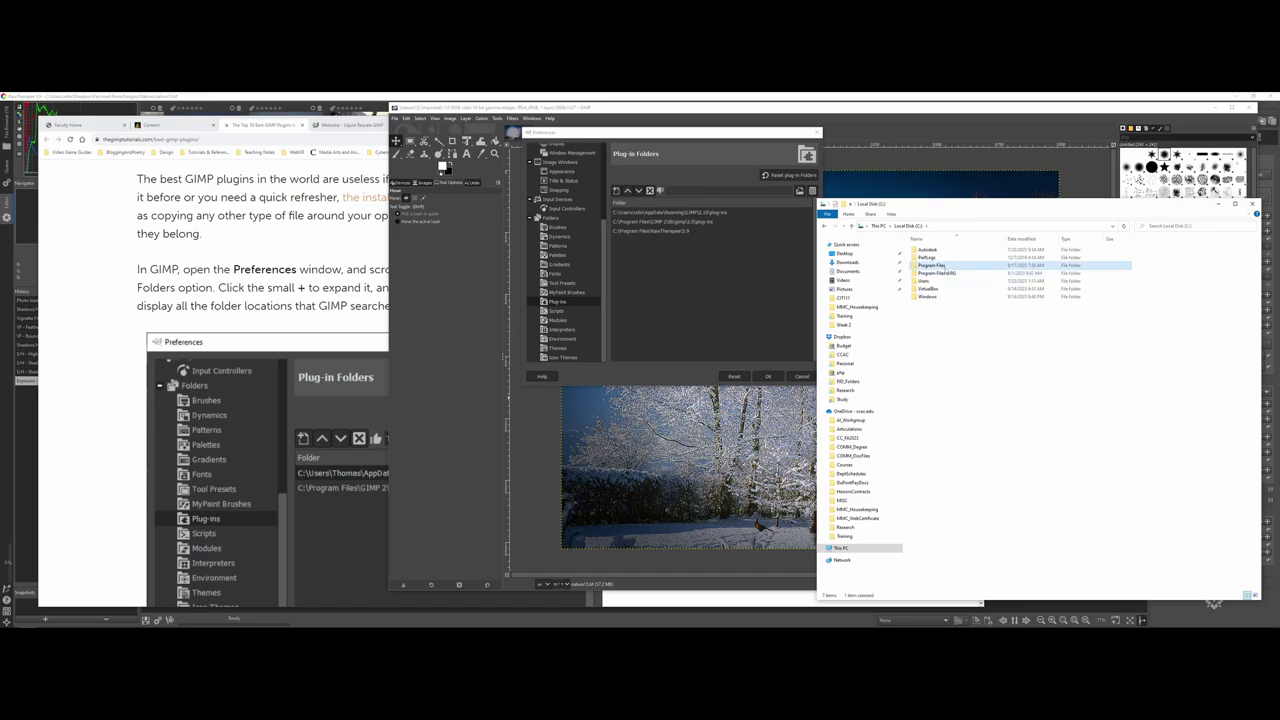
{"action": "double_click", "coordinate": [945, 296]}
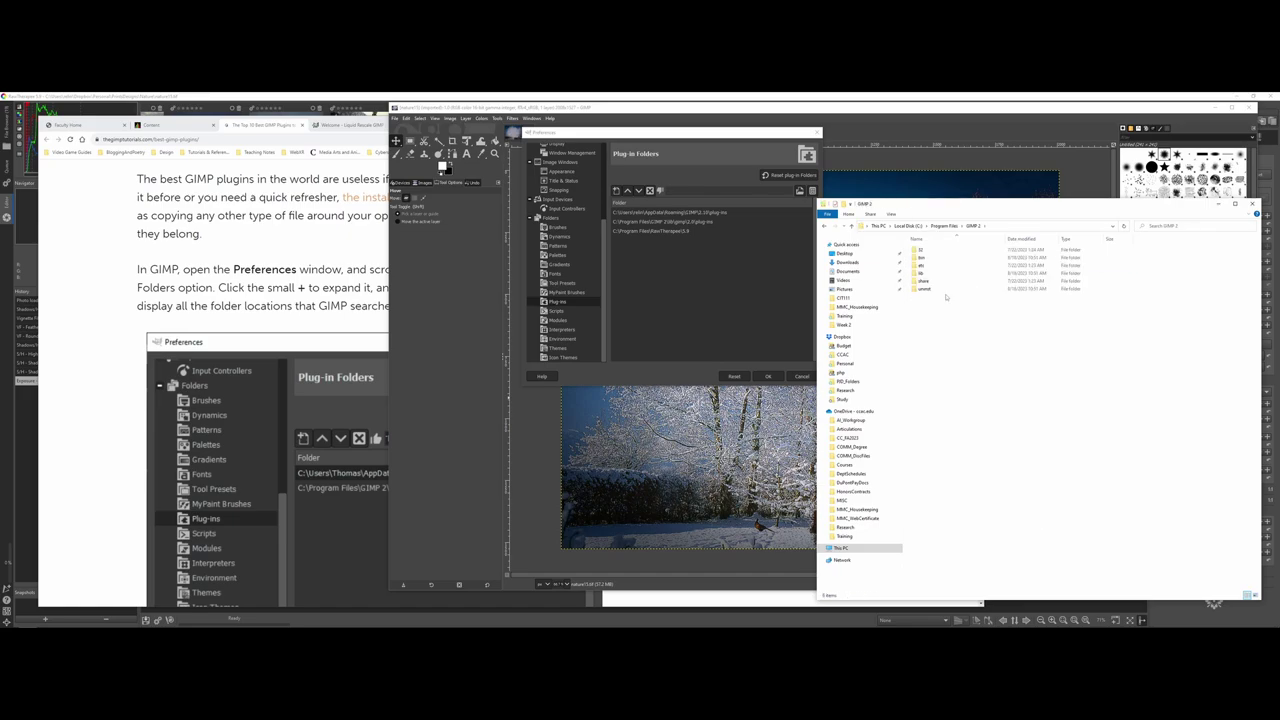
{"action": "double_click", "coordinate": [941, 273]}
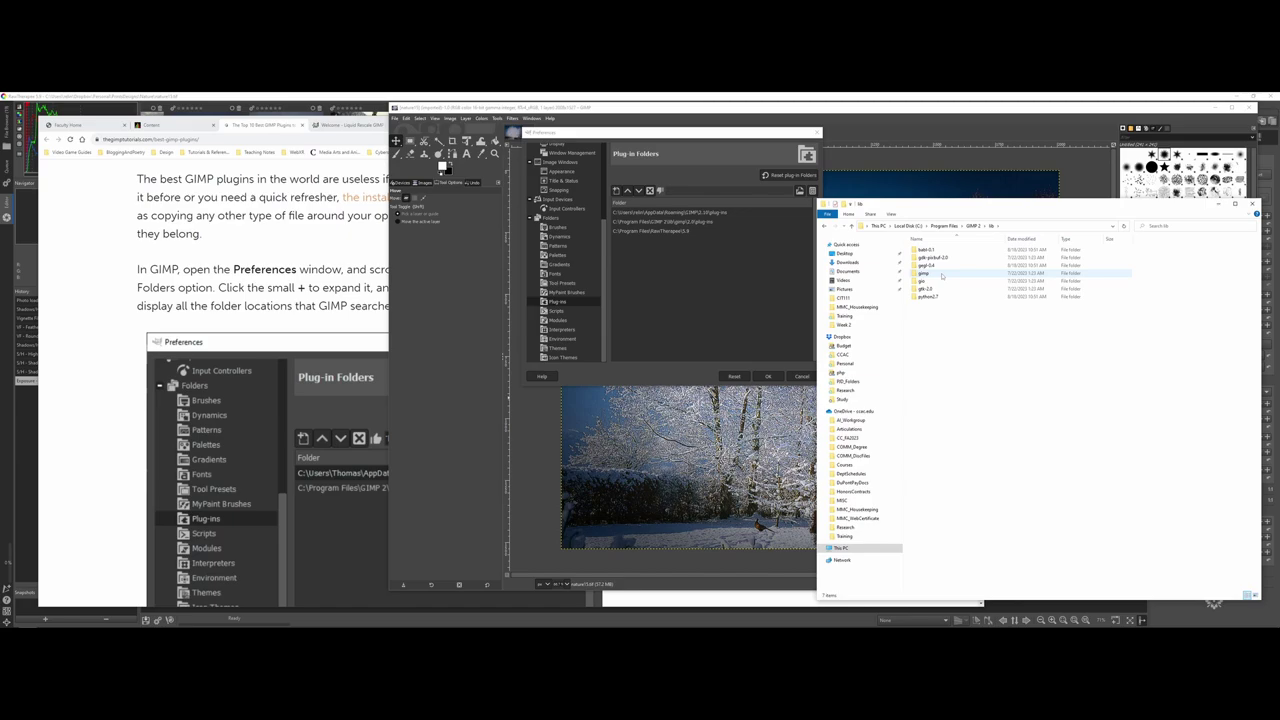
{"action": "double_click", "coordinate": [942, 275]}
{"action": "double_click", "coordinate": [938, 250]}
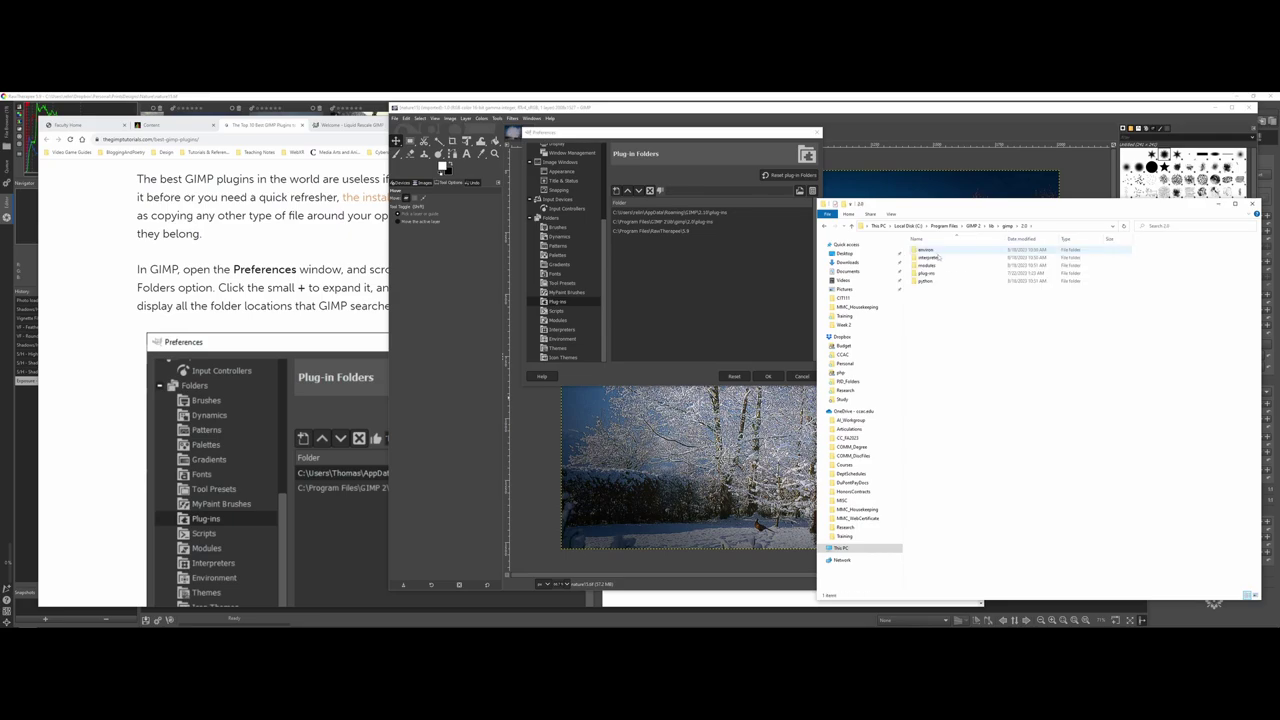
{"action": "double_click", "coordinate": [940, 273]}
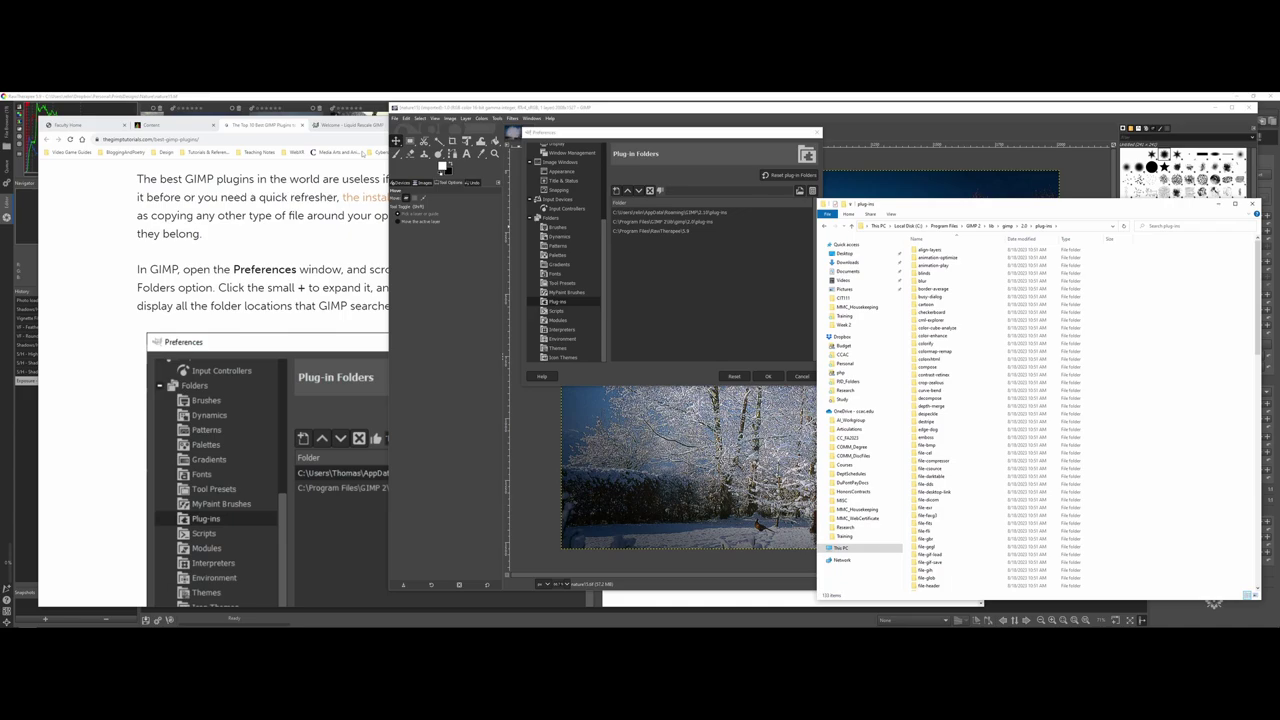
{"action": "left_click", "coordinate": [356, 126]}
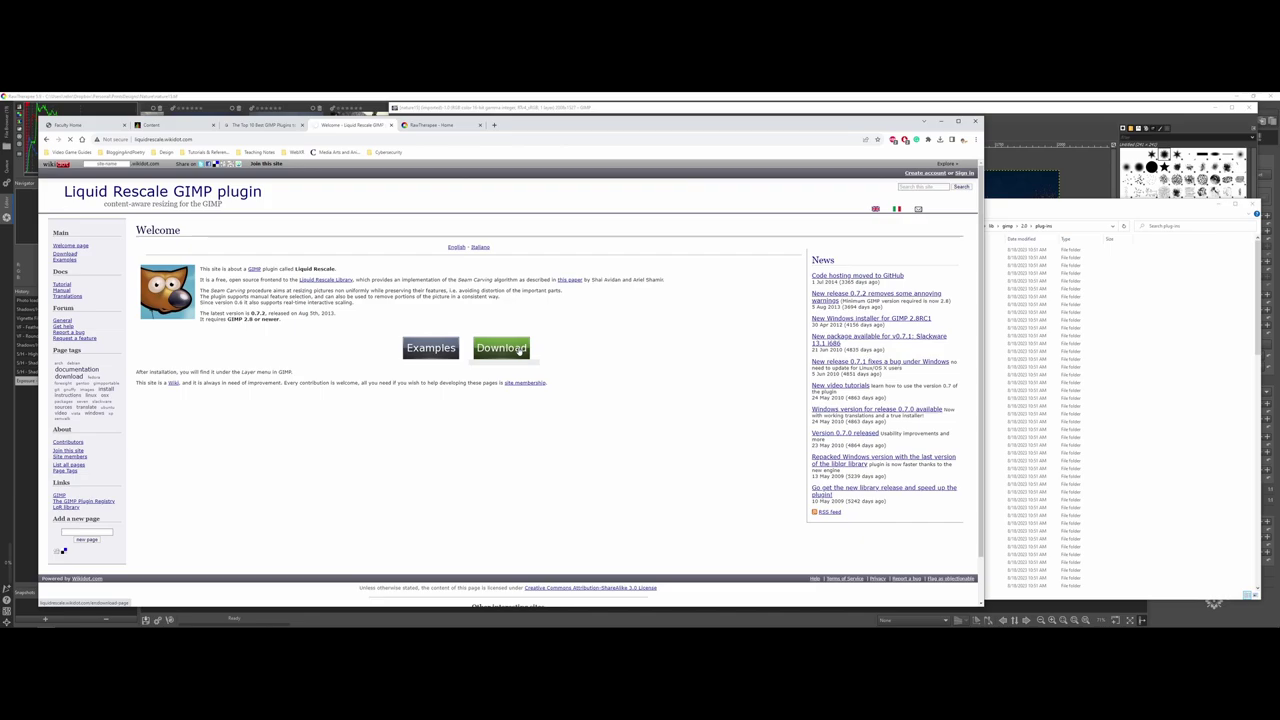
Open the plugin's Windows download page and show Chrome's recent downloads with the installer
{"action": "left_click", "coordinate": [520, 349]}
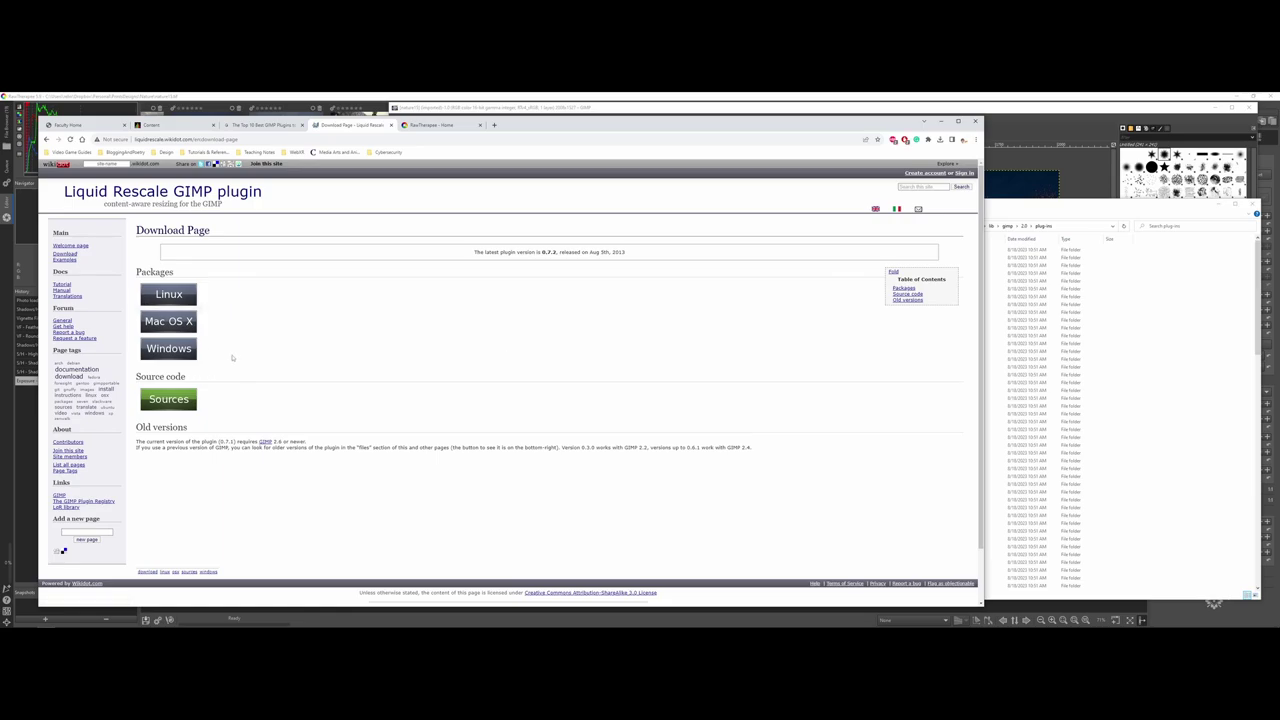
{"action": "left_click", "coordinate": [182, 349]}
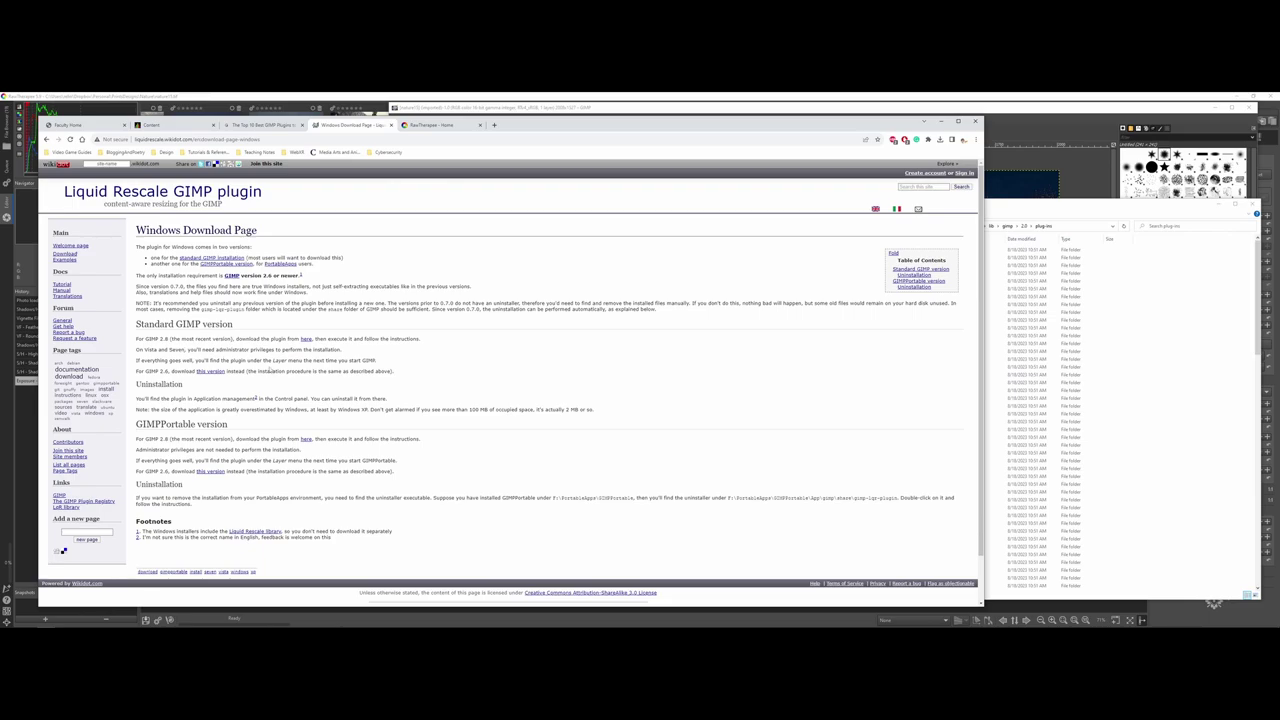
{"action": "scroll", "coordinate": [310, 382], "scroll_direction": "up", "scroll_amount": 4}
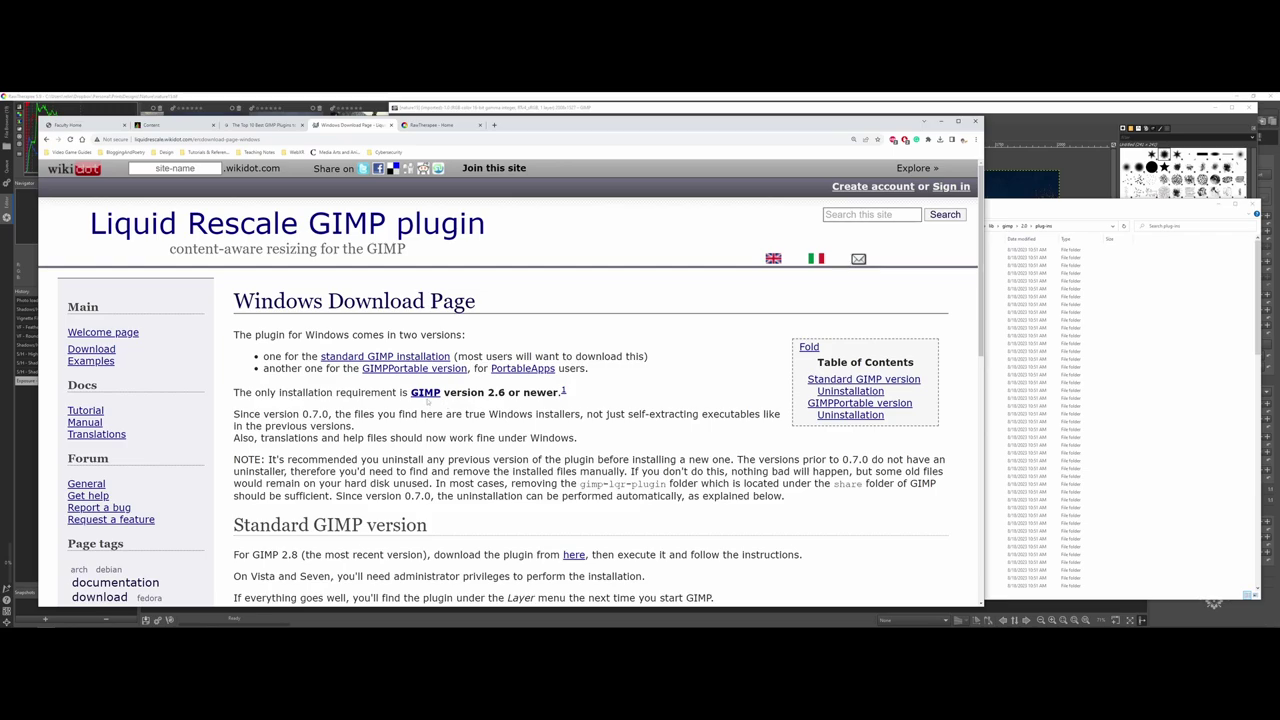
{"action": "scroll", "coordinate": [502, 393], "scroll_direction": "down", "scroll_amount": 1}
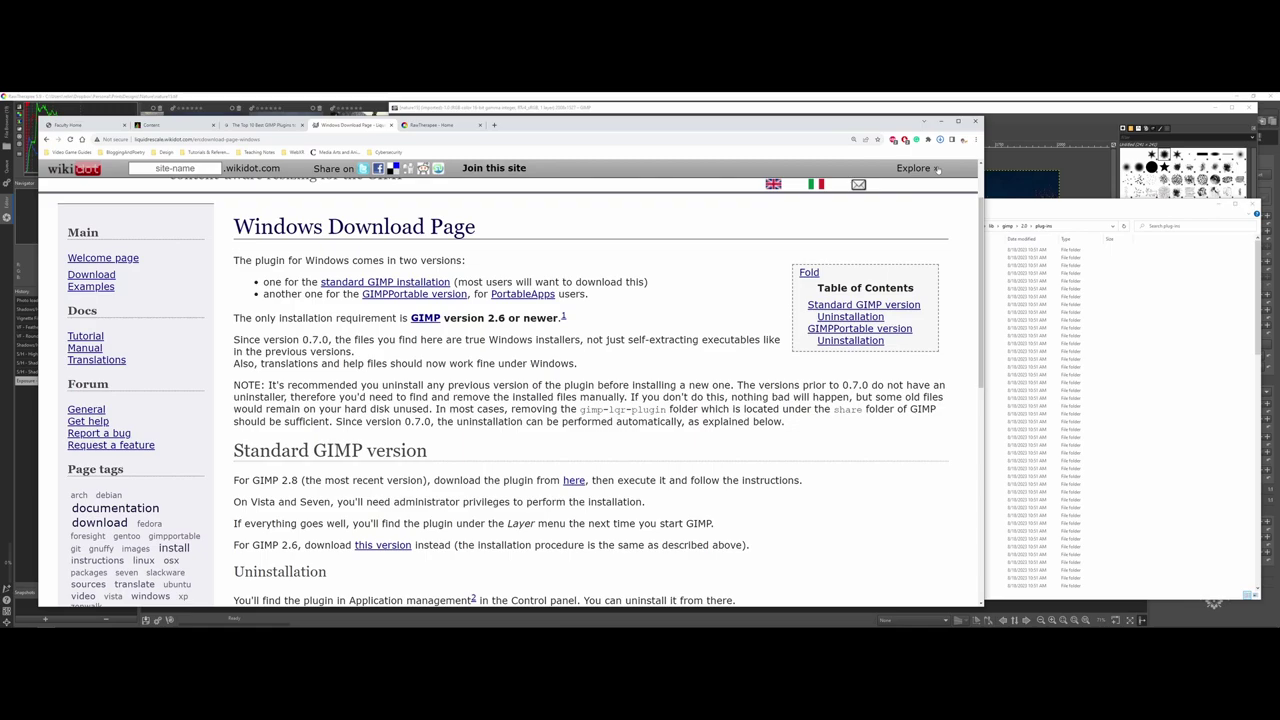
{"action": "left_click", "coordinate": [940, 139]}
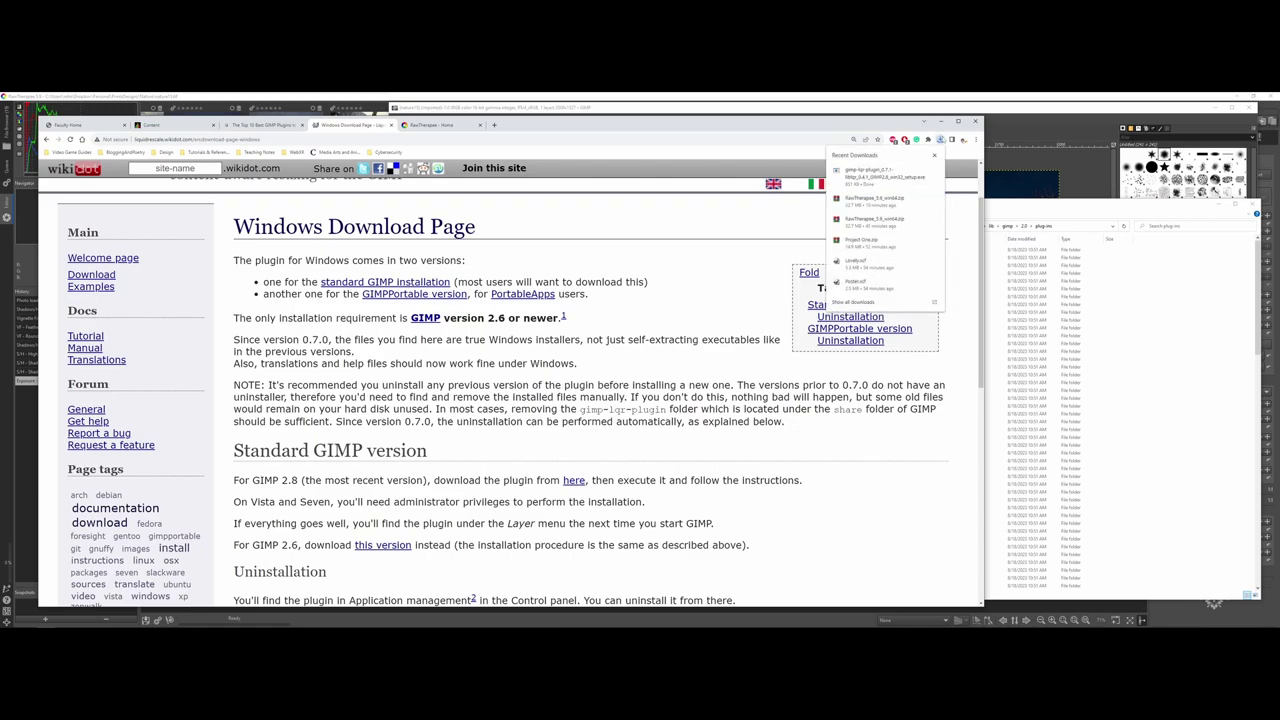
Launch the gimp-lqr-plugin installer, dismiss the GIMP-not-found warning, and accept the license
{"action": "left_click", "coordinate": [926, 165]}
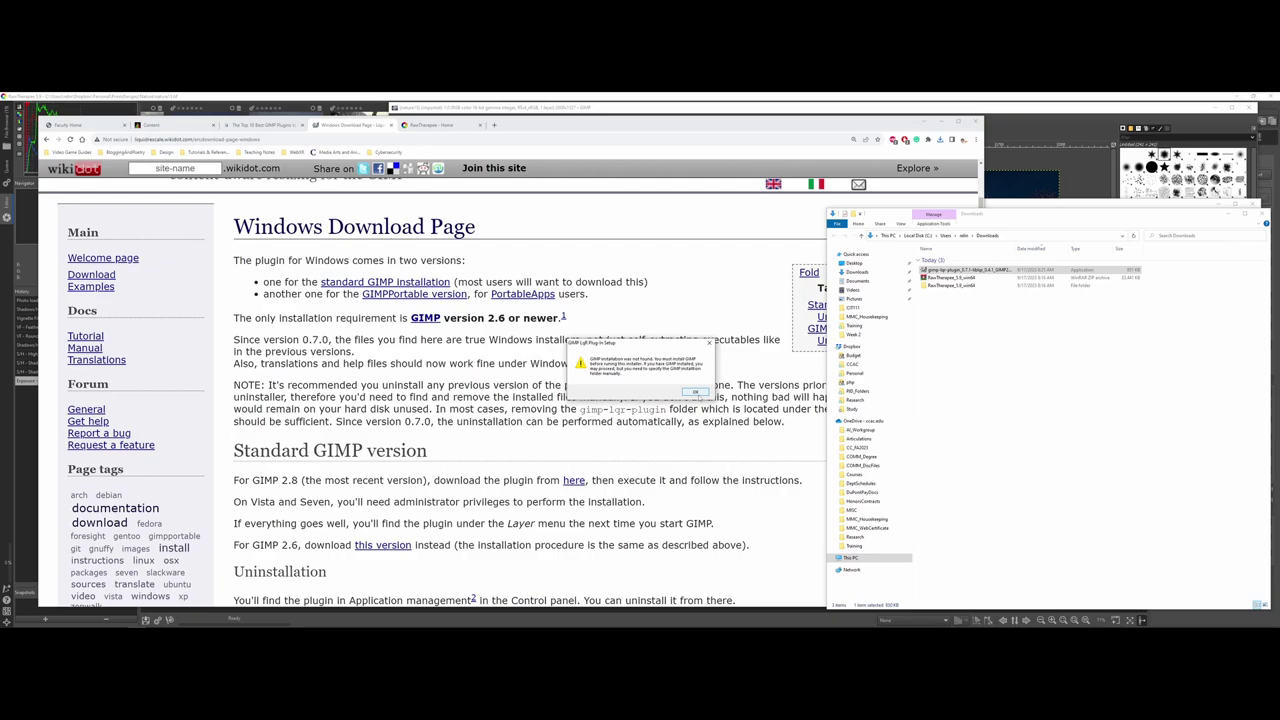
{"action": "left_click", "coordinate": [695, 391]}
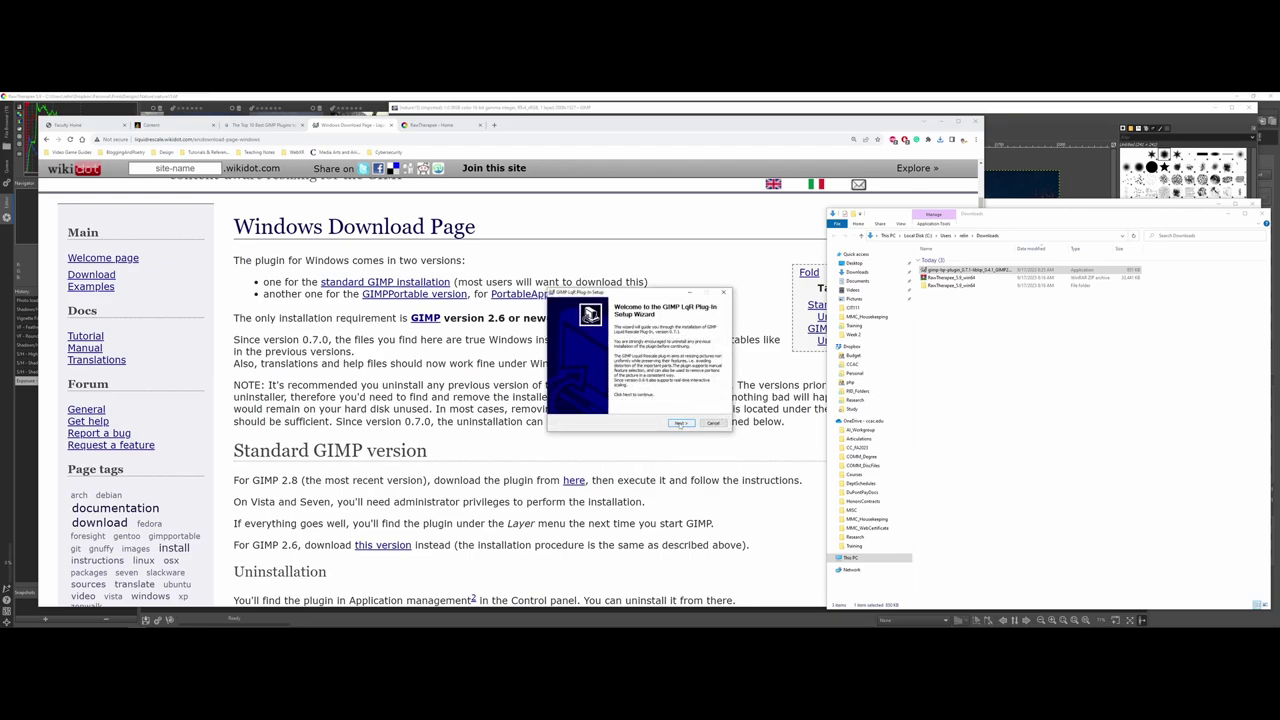
{"action": "left_click", "coordinate": [680, 423]}
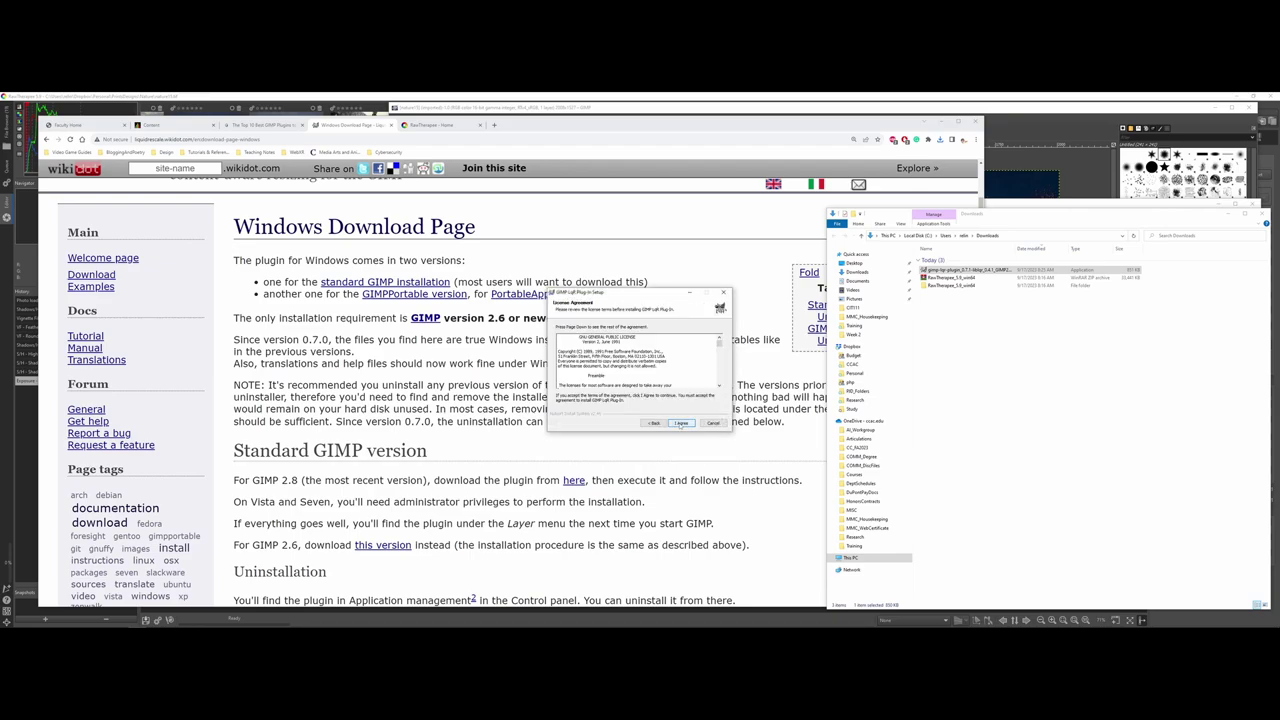
{"action": "left_click", "coordinate": [680, 423]}
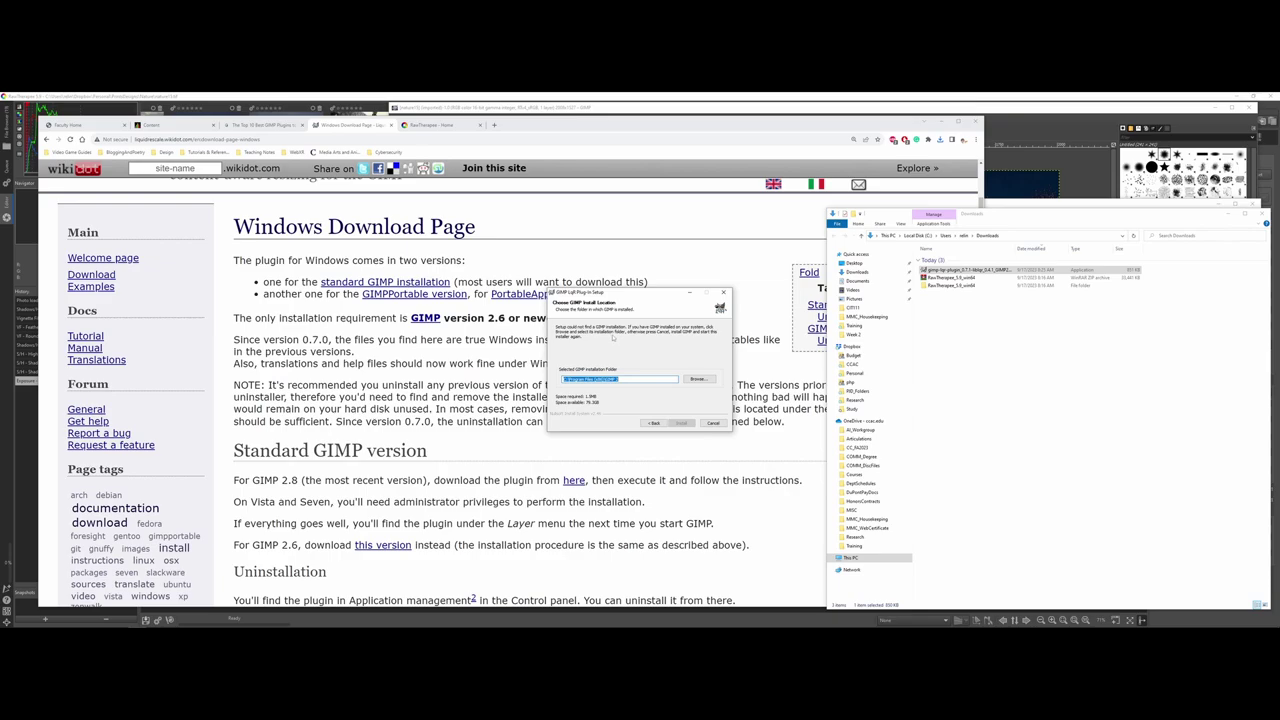
Install the Liquid Rescale plugin into C:\Program Files\GIMP 2 and finish the wizard
{"action": "left_click", "coordinate": [698, 379]}
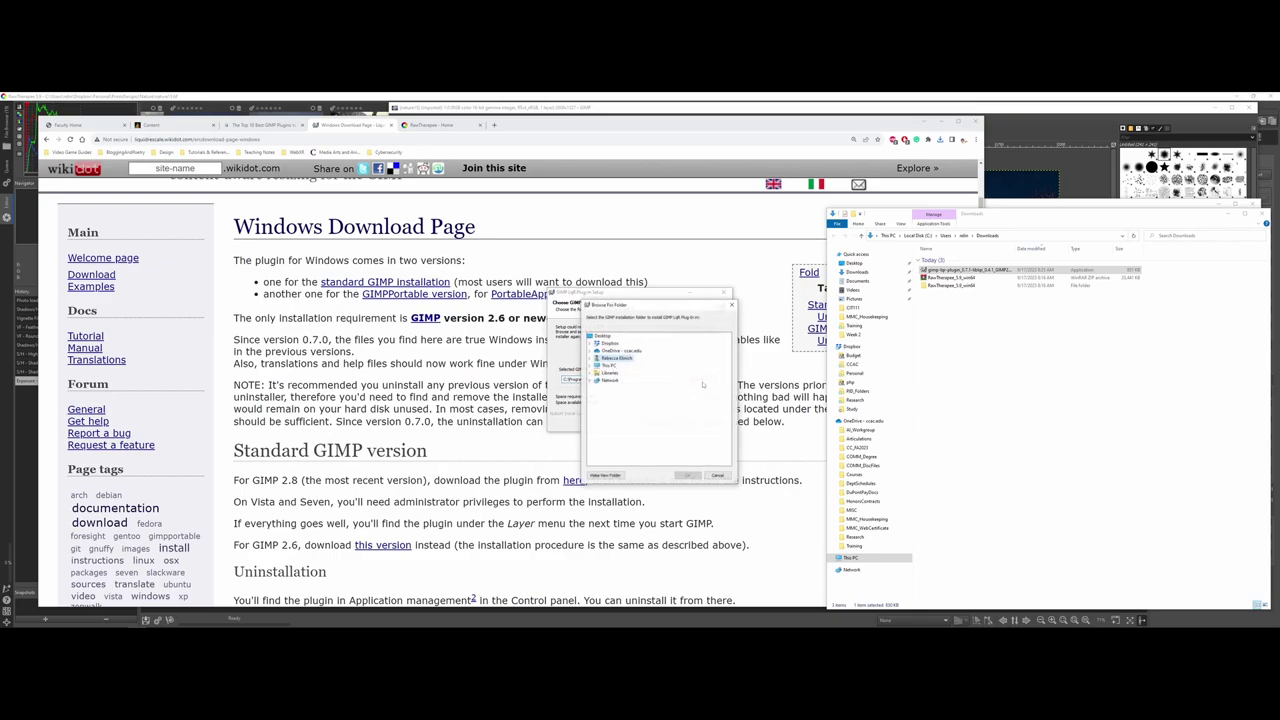
{"action": "left_click", "coordinate": [596, 365]}
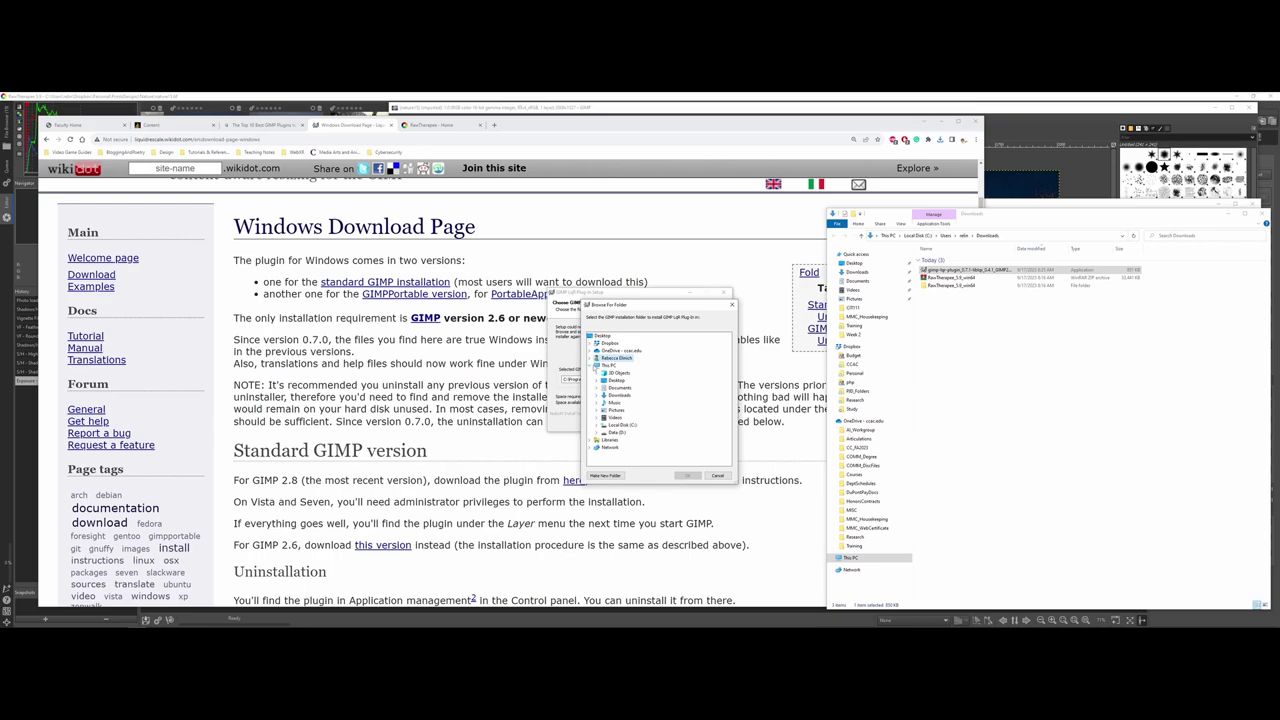
{"action": "double_click", "coordinate": [620, 426]}
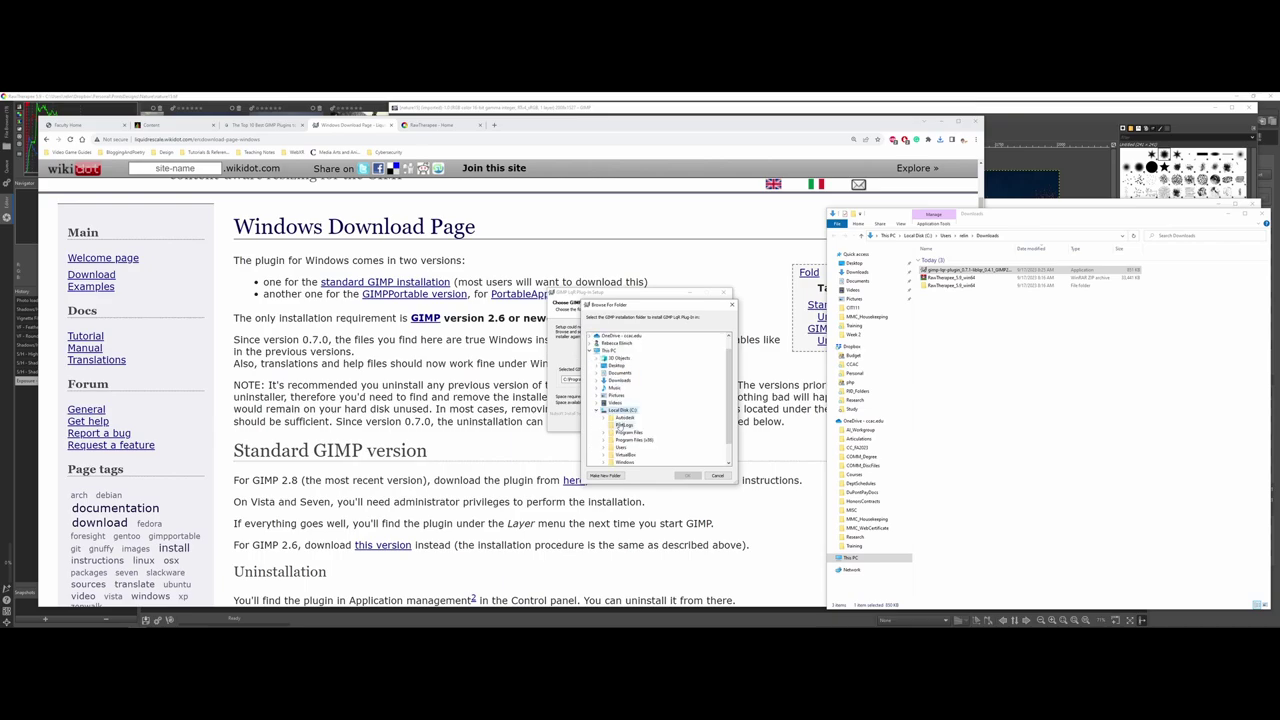
{"action": "double_click", "coordinate": [622, 433]}
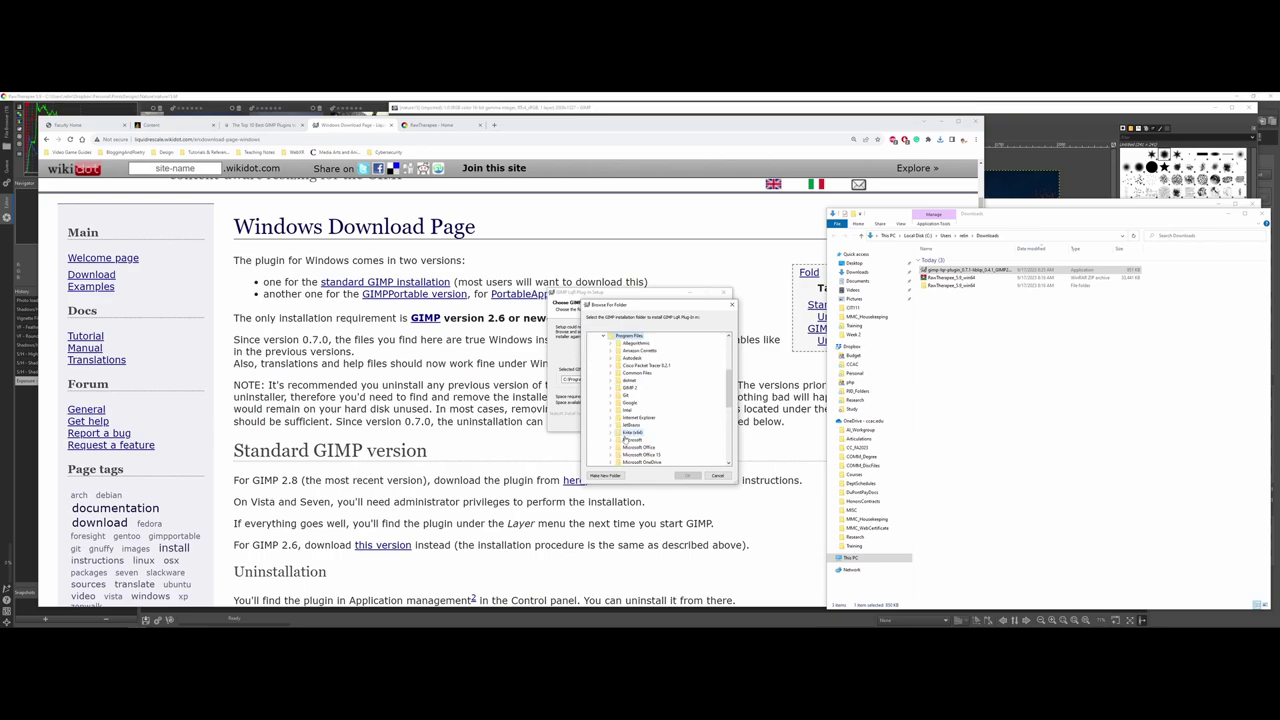
{"action": "double_click", "coordinate": [628, 388]}
{"action": "left_click", "coordinate": [689, 476]}
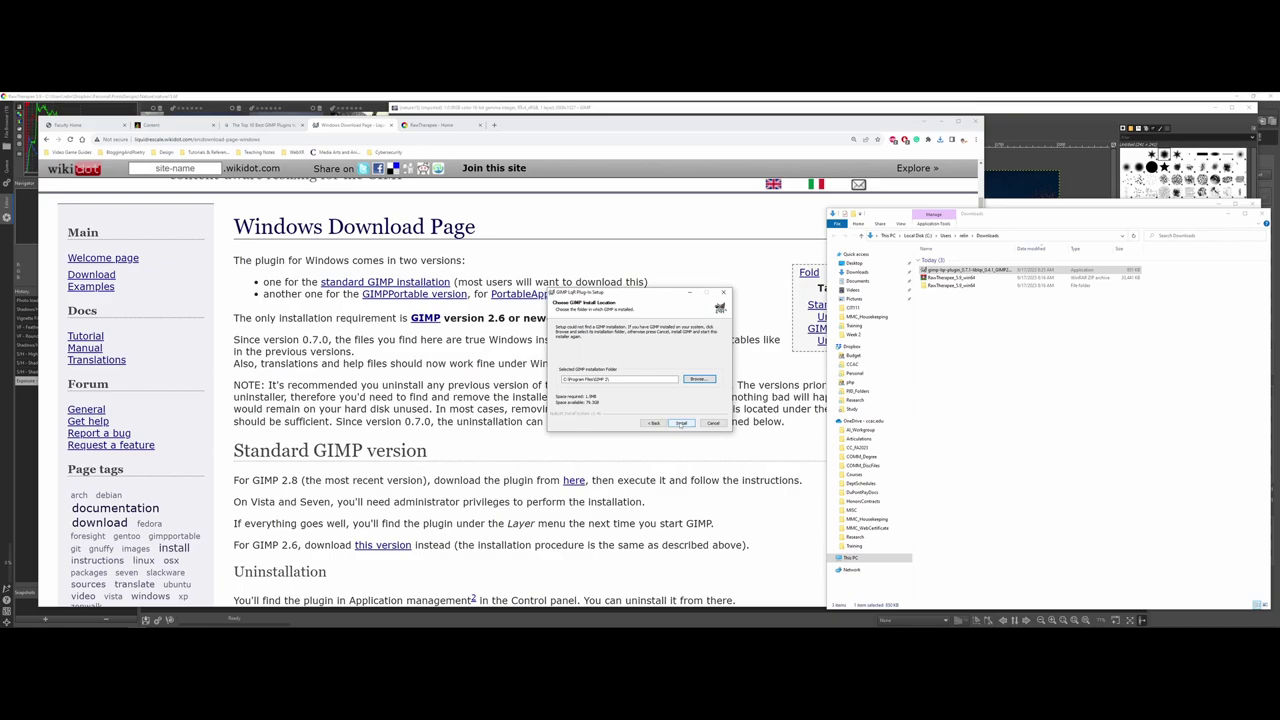
{"action": "left_click", "coordinate": [681, 423]}
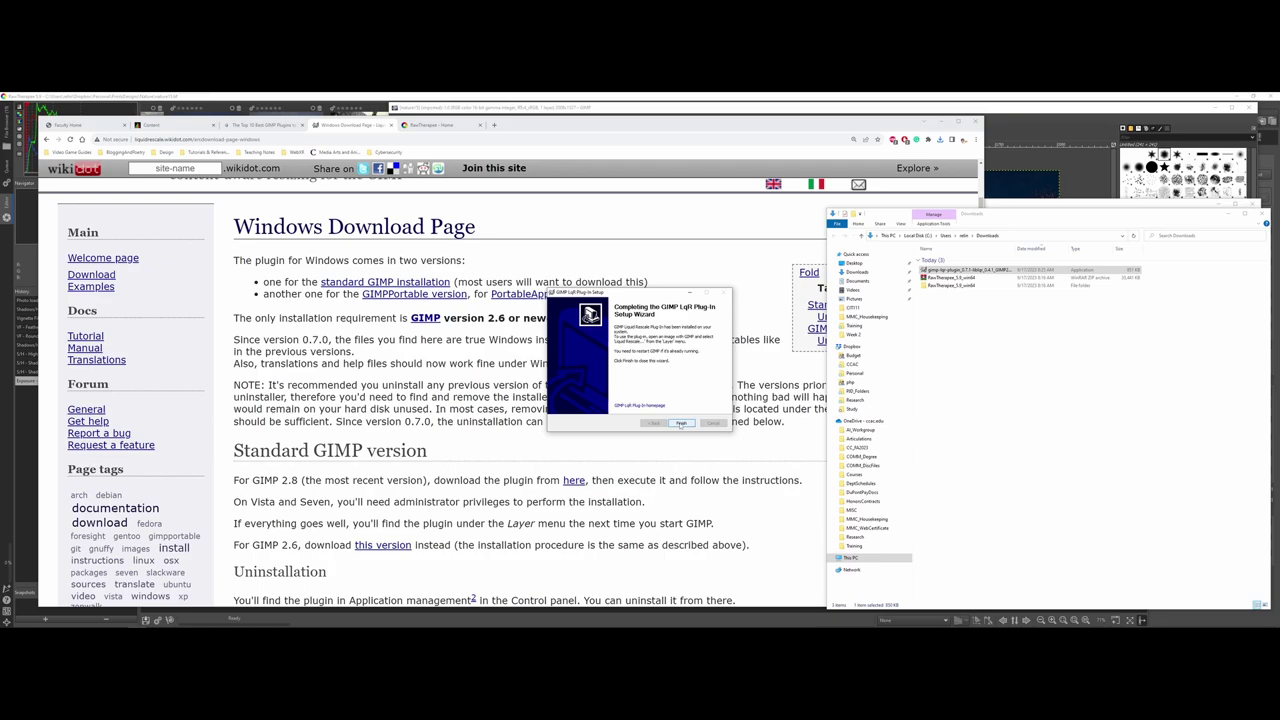
{"action": "left_click", "coordinate": [681, 423]}
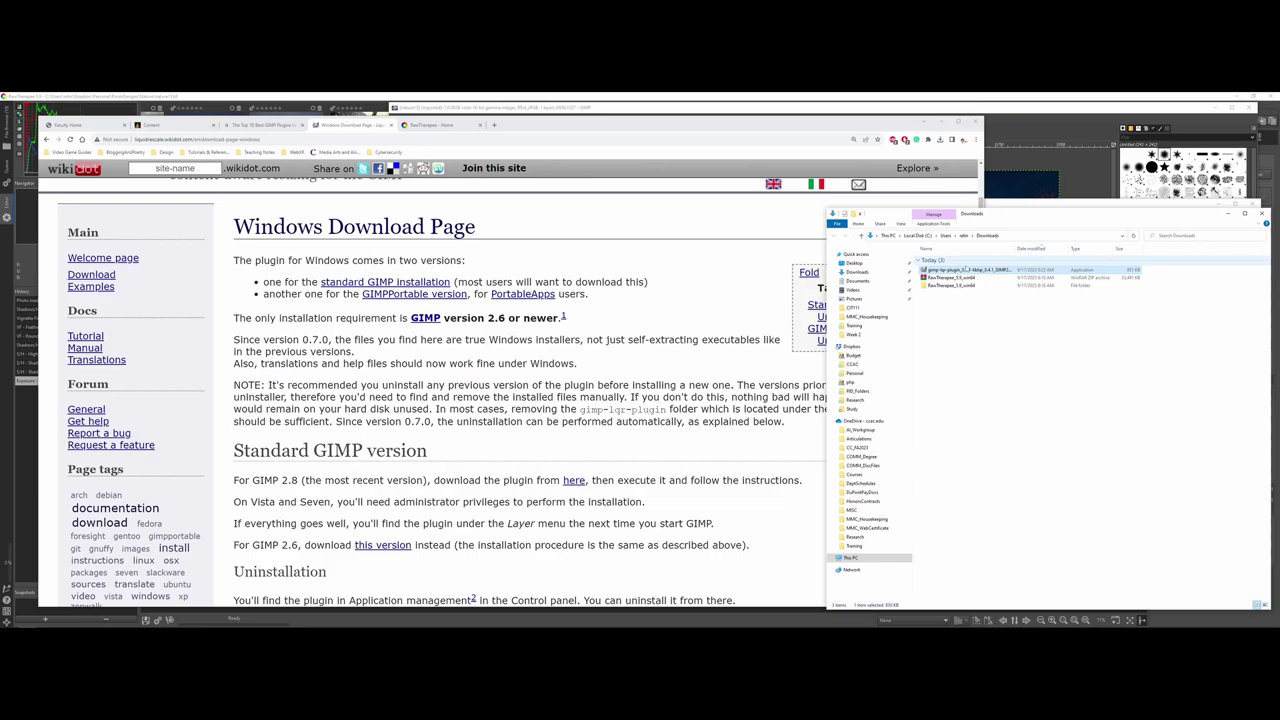
Navigate to C: > Program Files > GIMP 2 > lib > gimp > 2.0 > plug-ins
{"action": "left_click", "coordinate": [853, 559]}
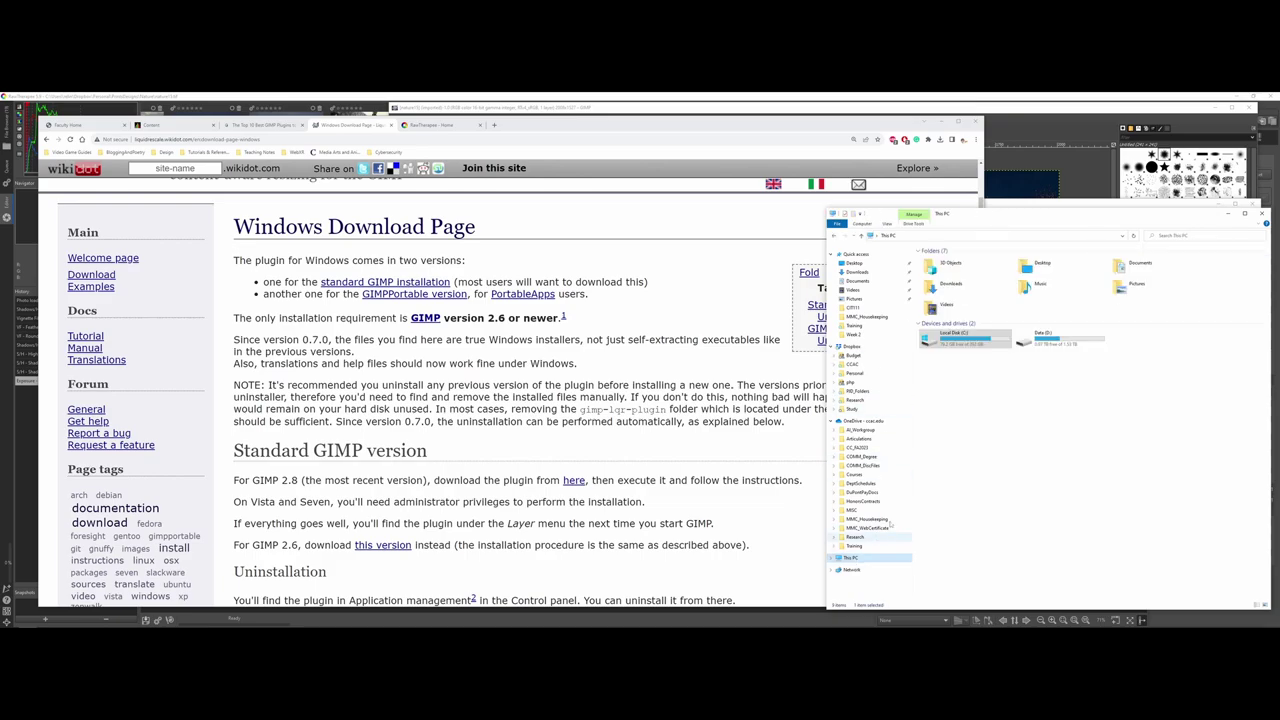
{"action": "double_click", "coordinate": [960, 345]}
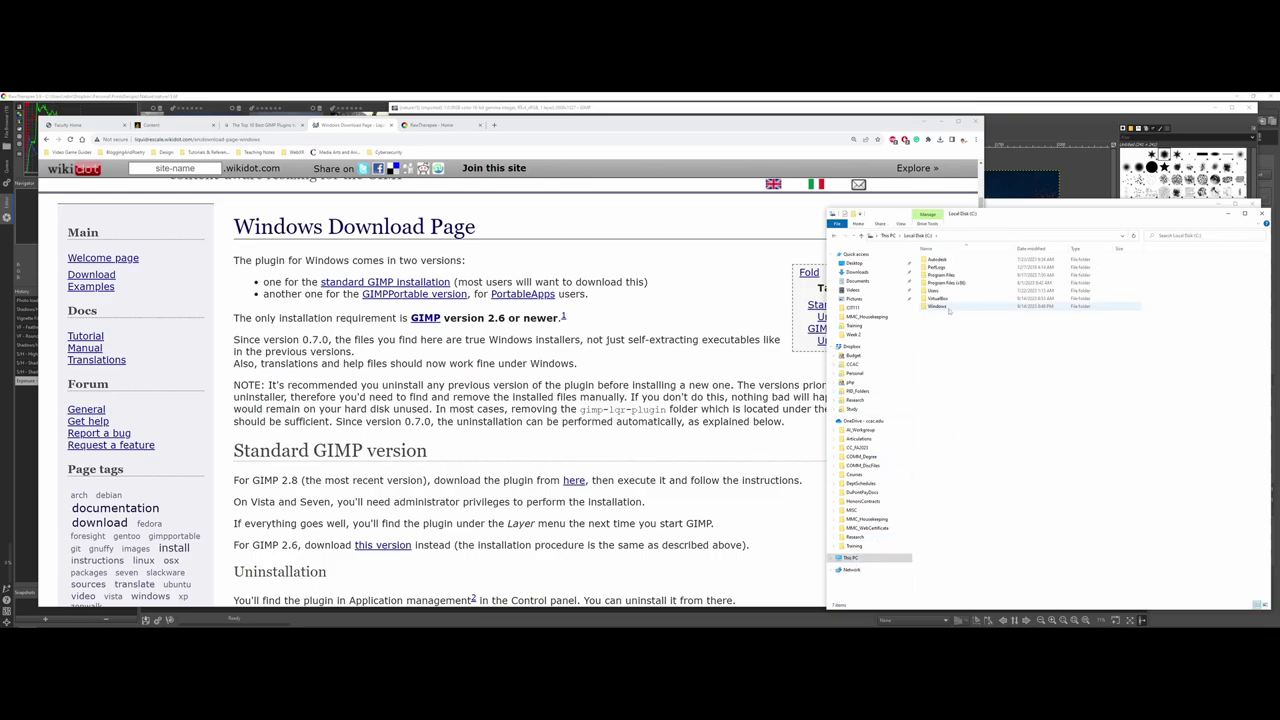
{"action": "double_click", "coordinate": [940, 275]}
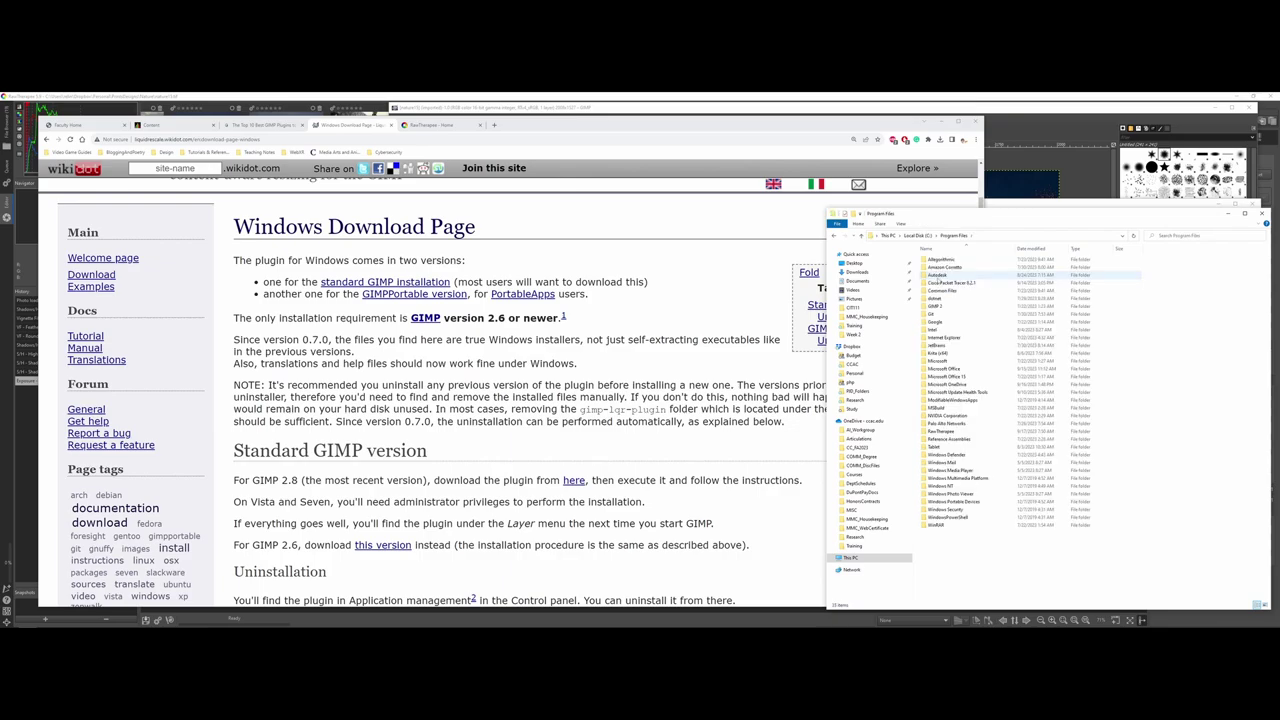
{"action": "double_click", "coordinate": [935, 302]}
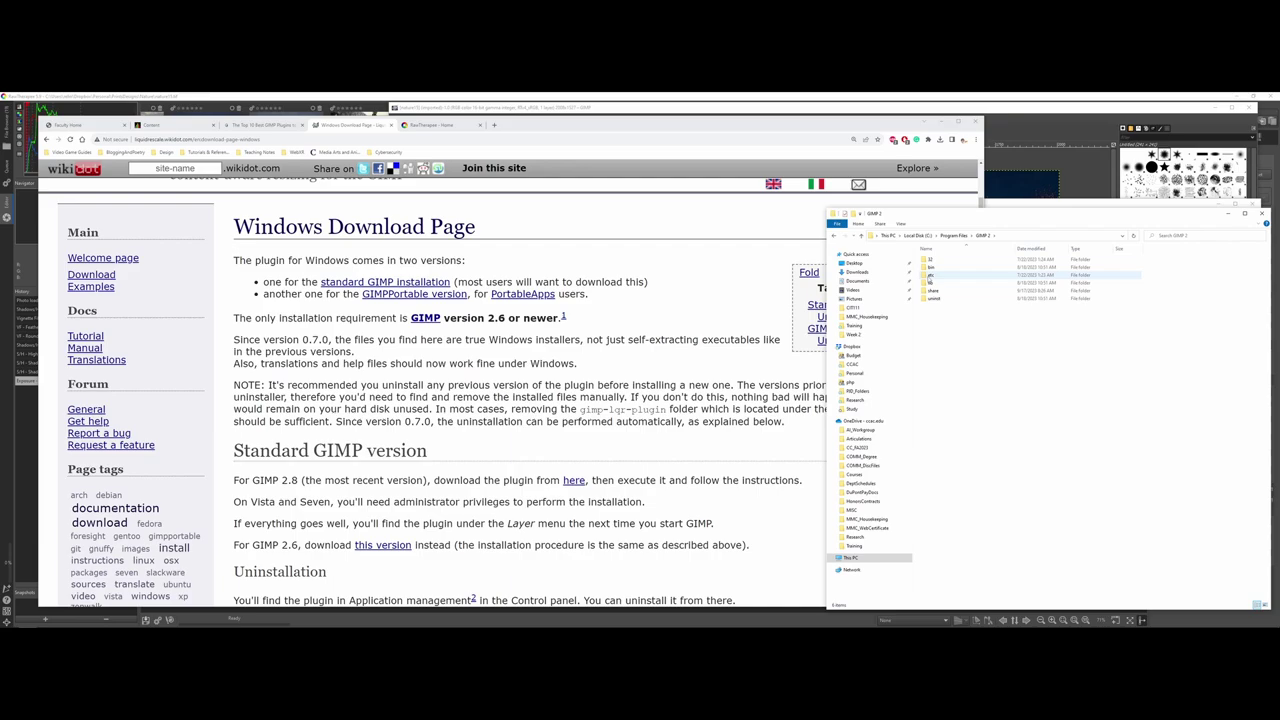
{"action": "double_click", "coordinate": [930, 283]}
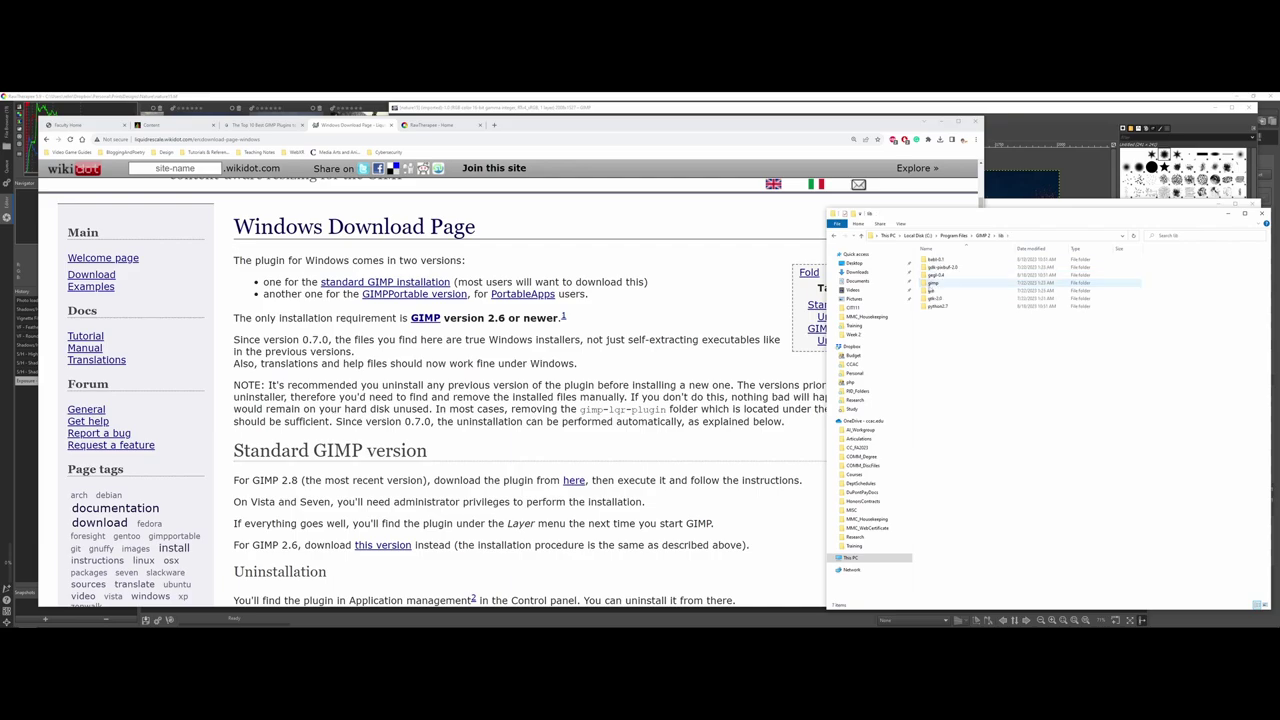
{"action": "double_click", "coordinate": [930, 287]}
{"action": "double_click", "coordinate": [925, 260]}
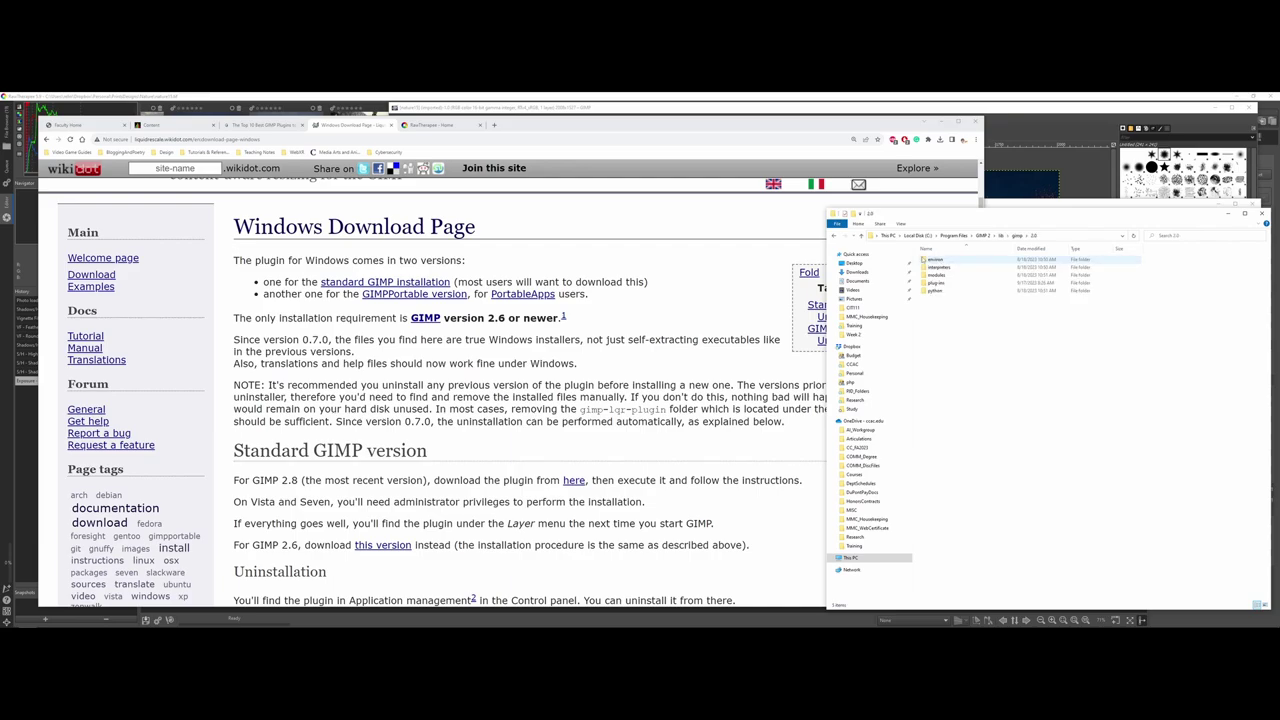
{"action": "double_click", "coordinate": [930, 286]}
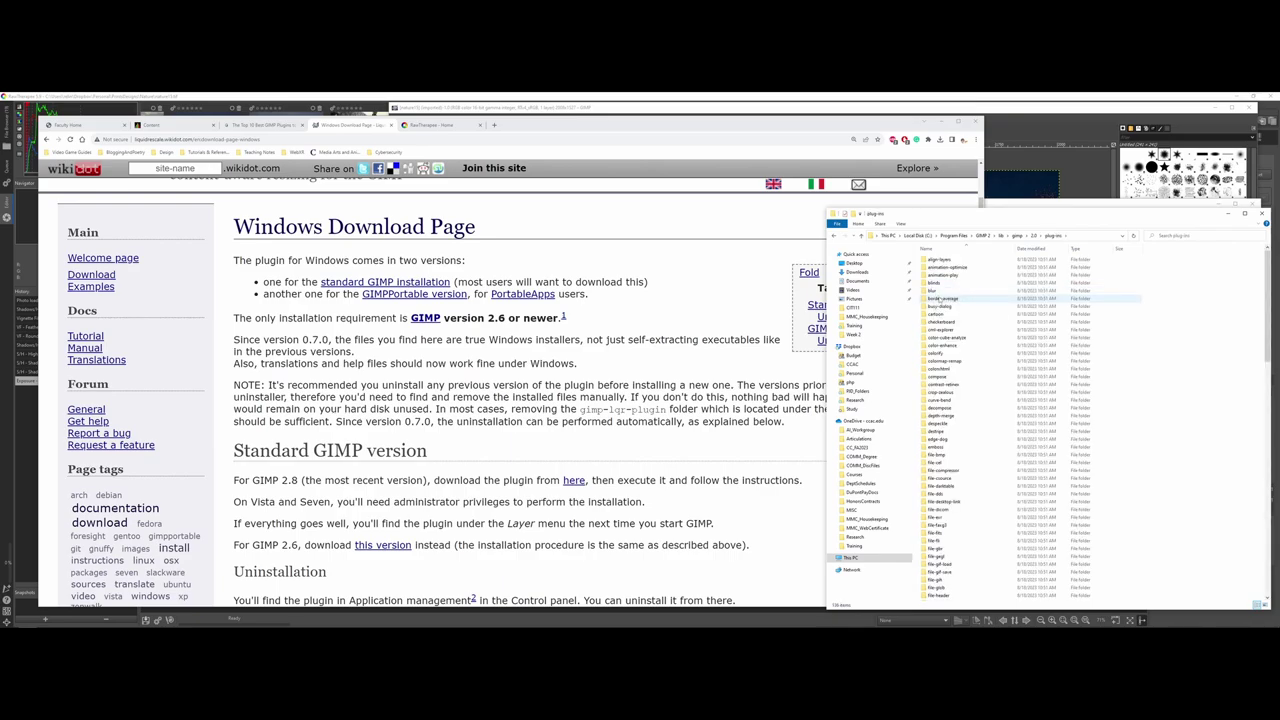
Scroll the plug-ins folder to the bottom, showing the gimp-lqr-plugin files
{"action": "scroll", "coordinate": [941, 300], "scroll_direction": "down", "scroll_amount": 9}
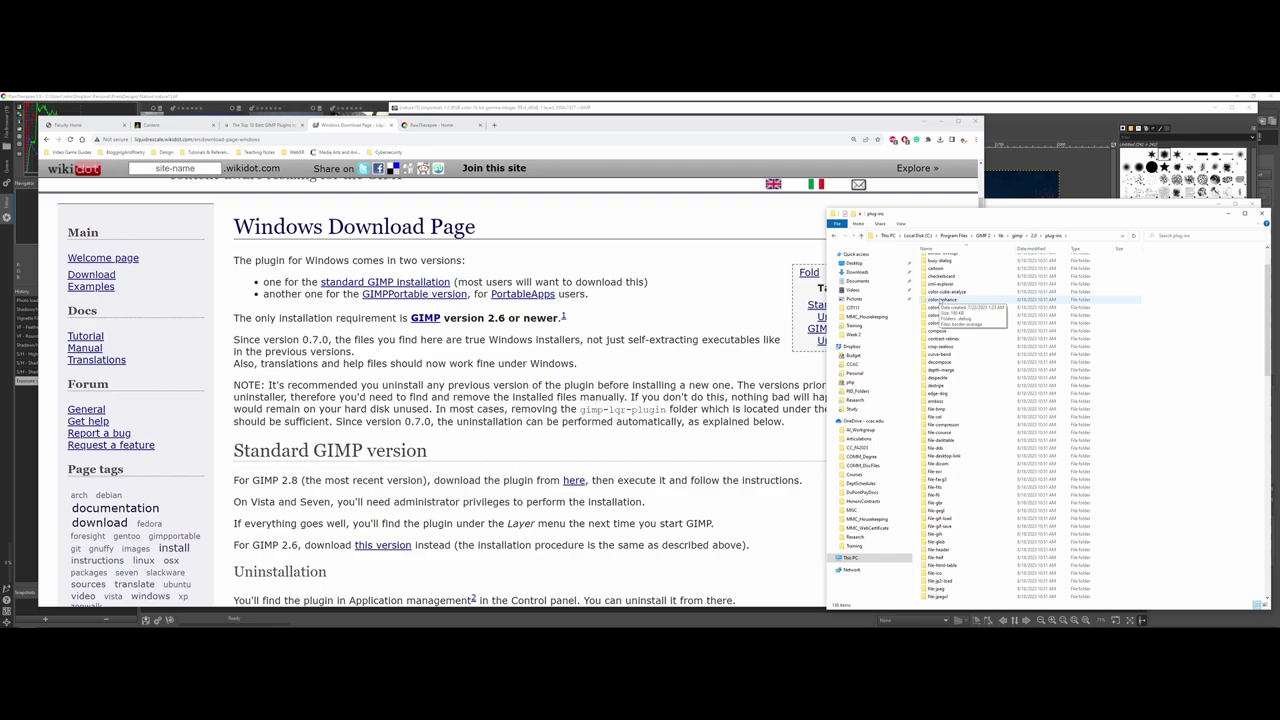
{"action": "scroll", "coordinate": [941, 300], "scroll_direction": "down", "scroll_amount": 4}
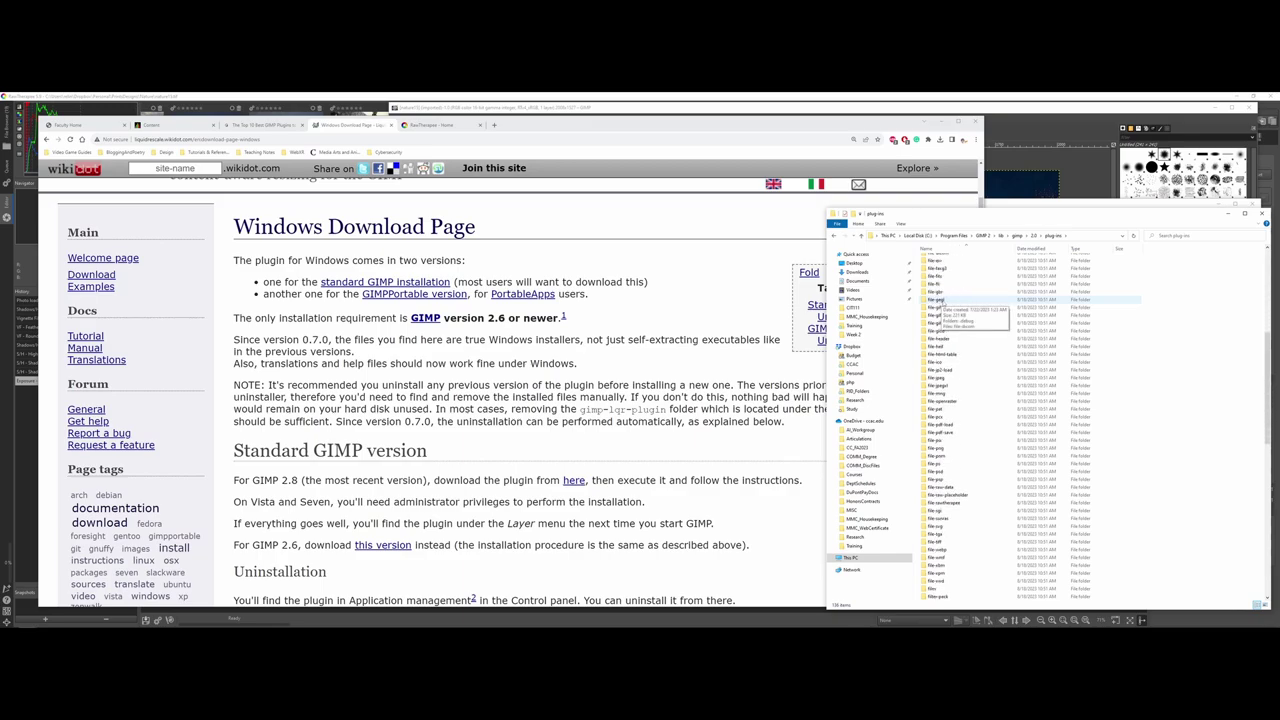
{"action": "scroll", "coordinate": [941, 300], "scroll_direction": "down", "scroll_amount": 6}
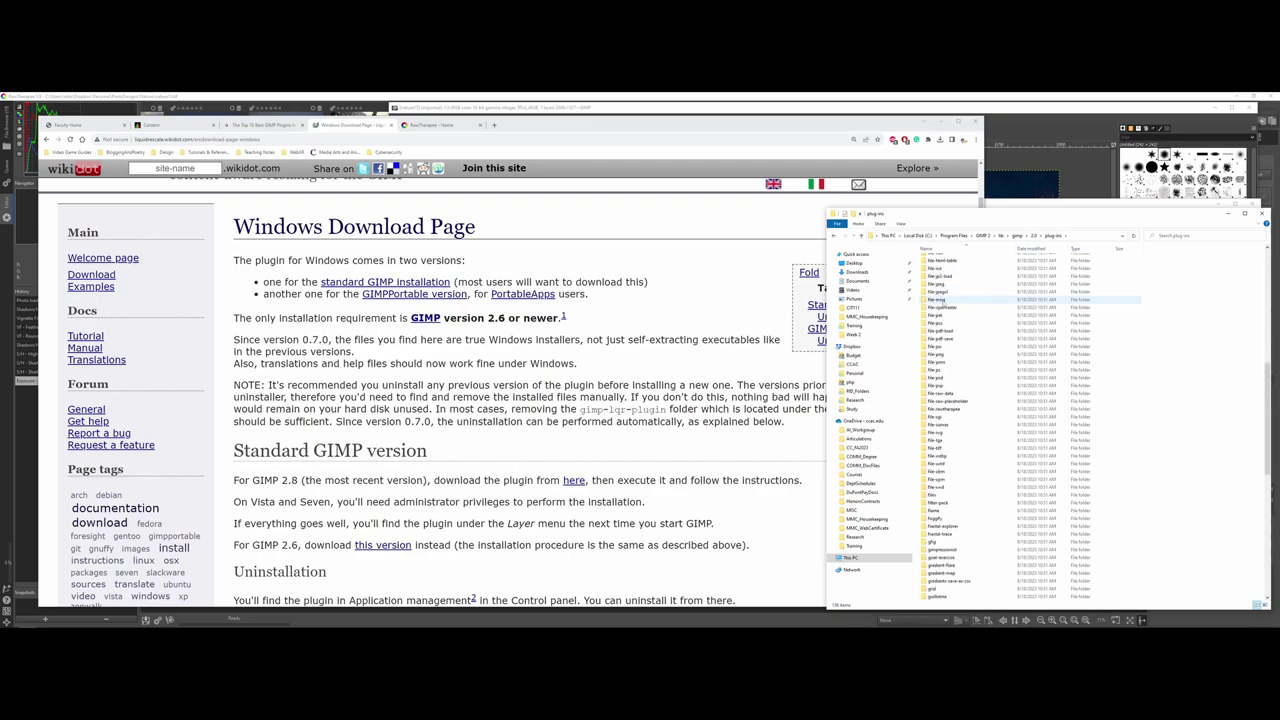
{"action": "scroll", "coordinate": [943, 299], "scroll_direction": "down", "scroll_amount": 8}
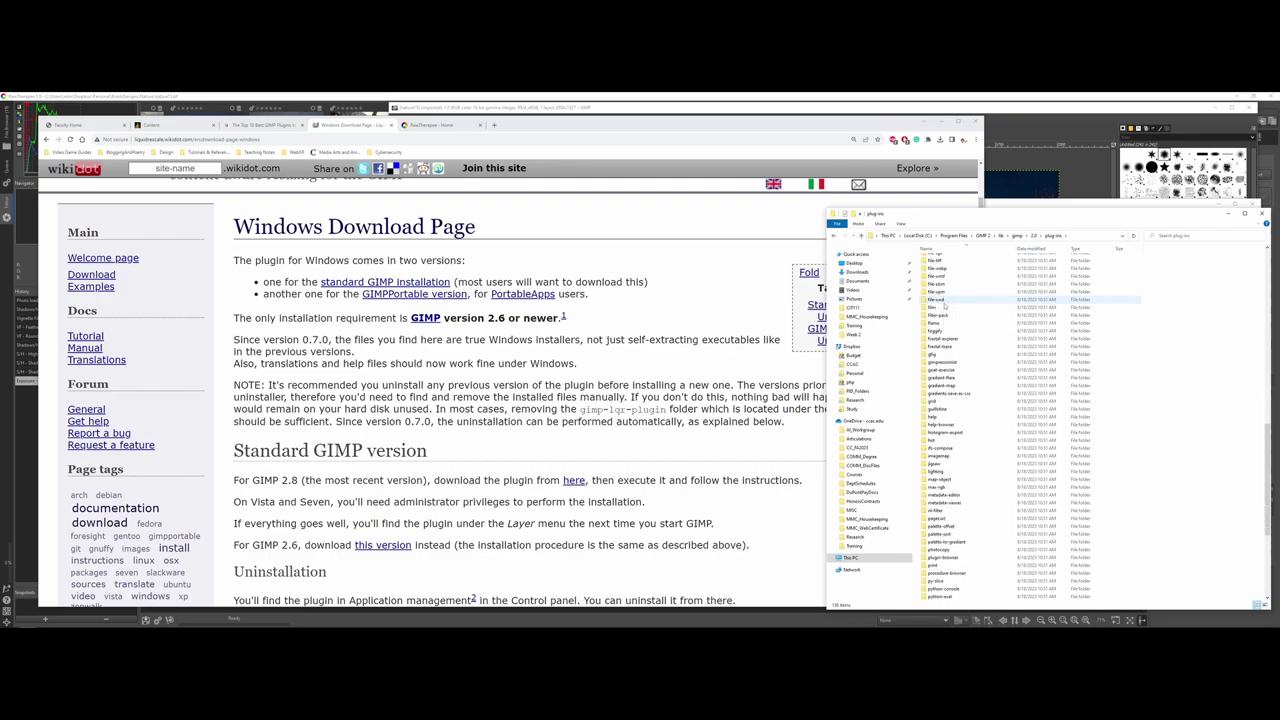
{"action": "scroll", "coordinate": [945, 308], "scroll_direction": "down", "scroll_amount": 4}
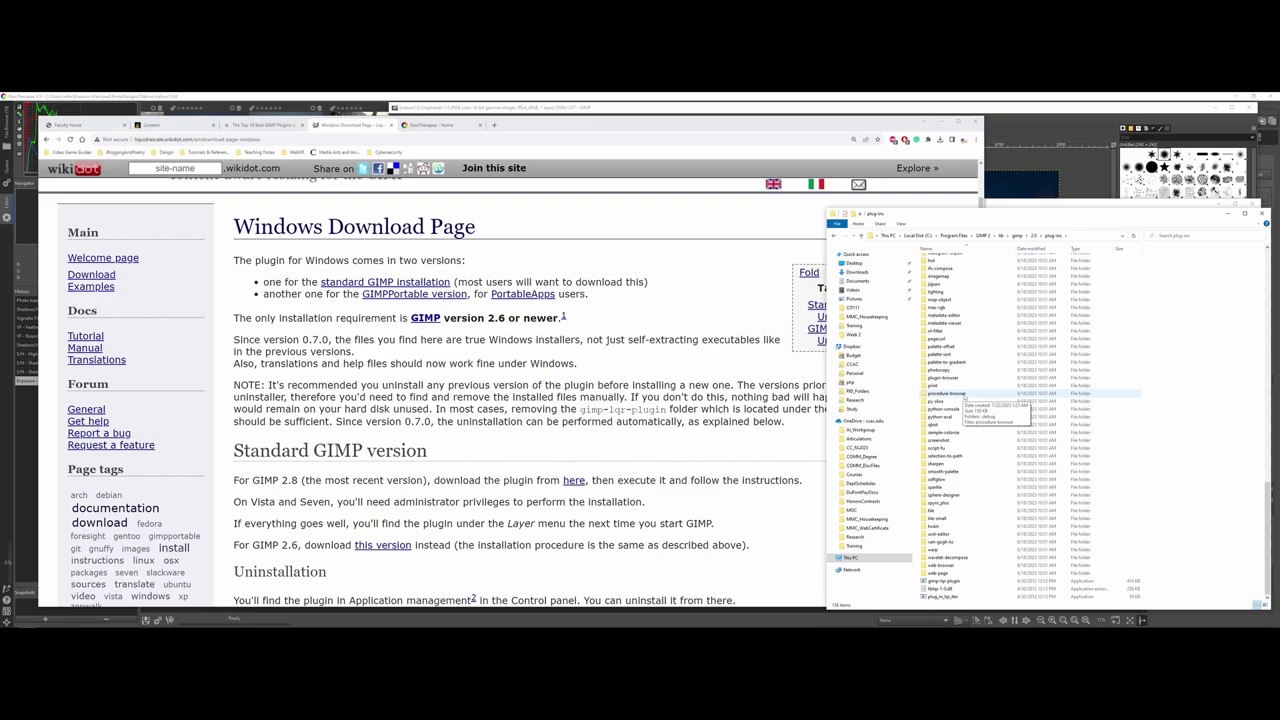
Close GIMP's plug-in folder Preferences and quit GIMP
{"action": "left_click", "coordinate": [1025, 113]}
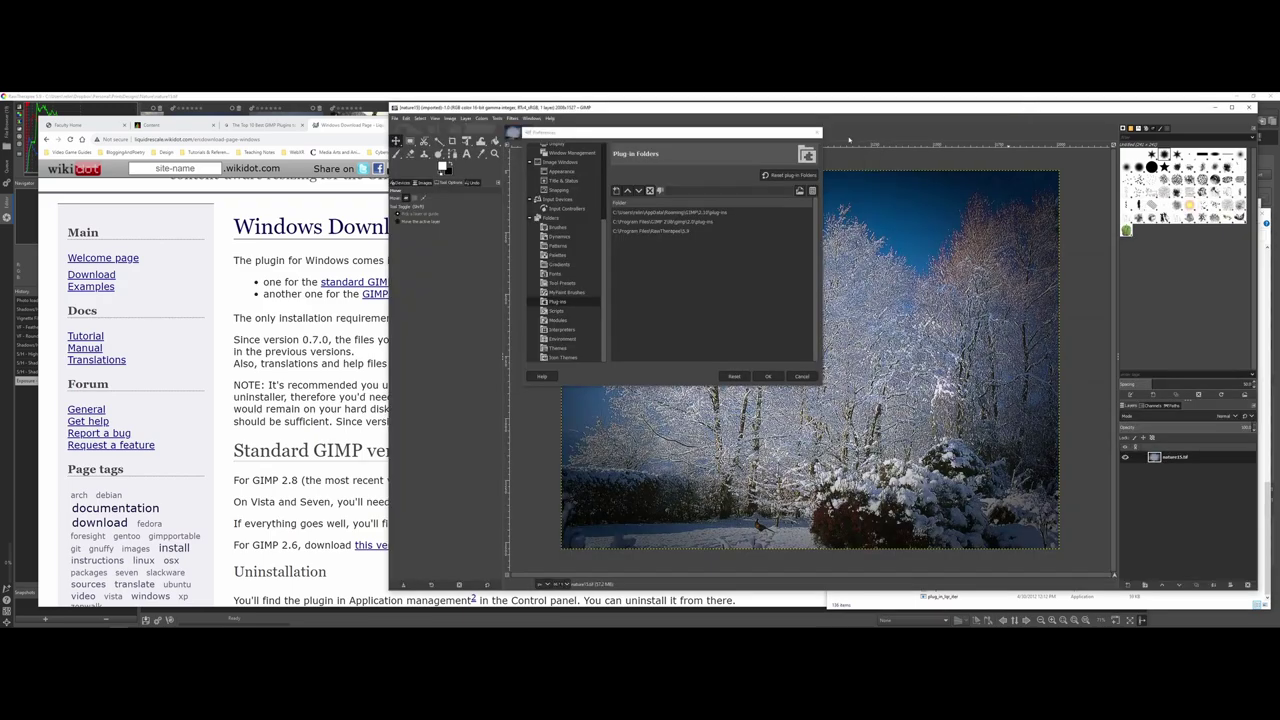
{"action": "left_click", "coordinate": [817, 131]}
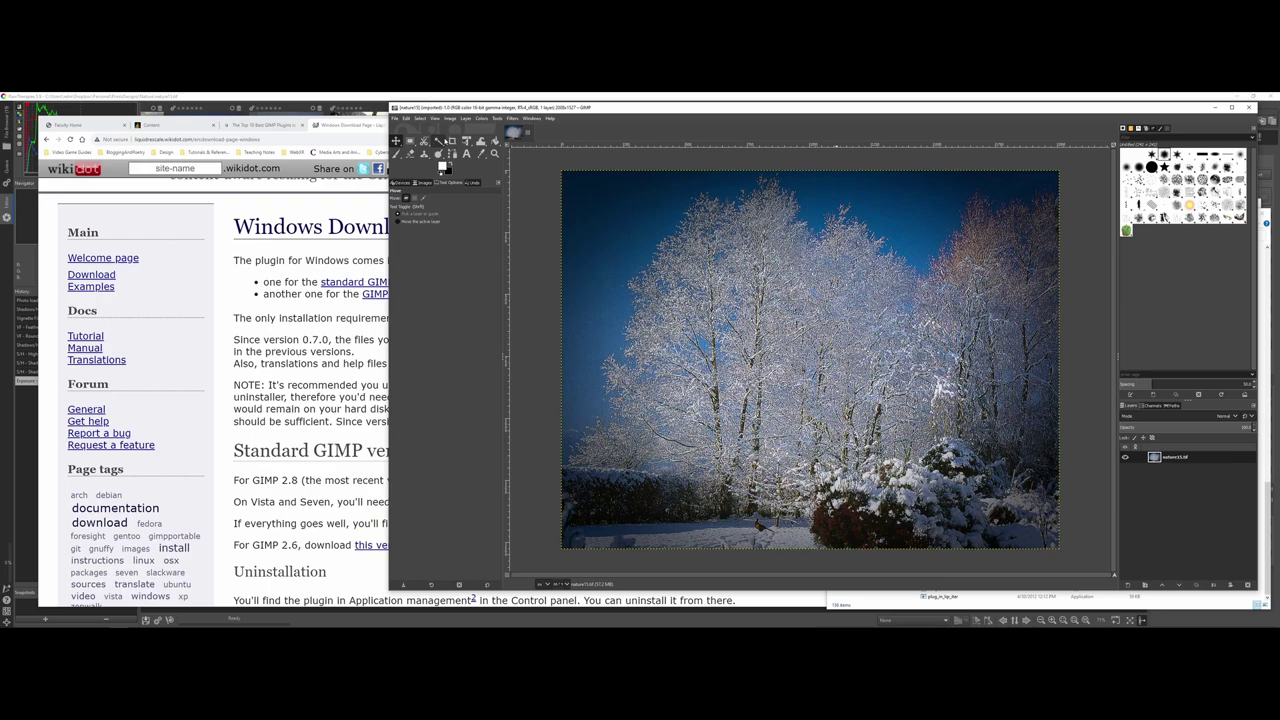
{"action": "left_click", "coordinate": [1248, 107]}
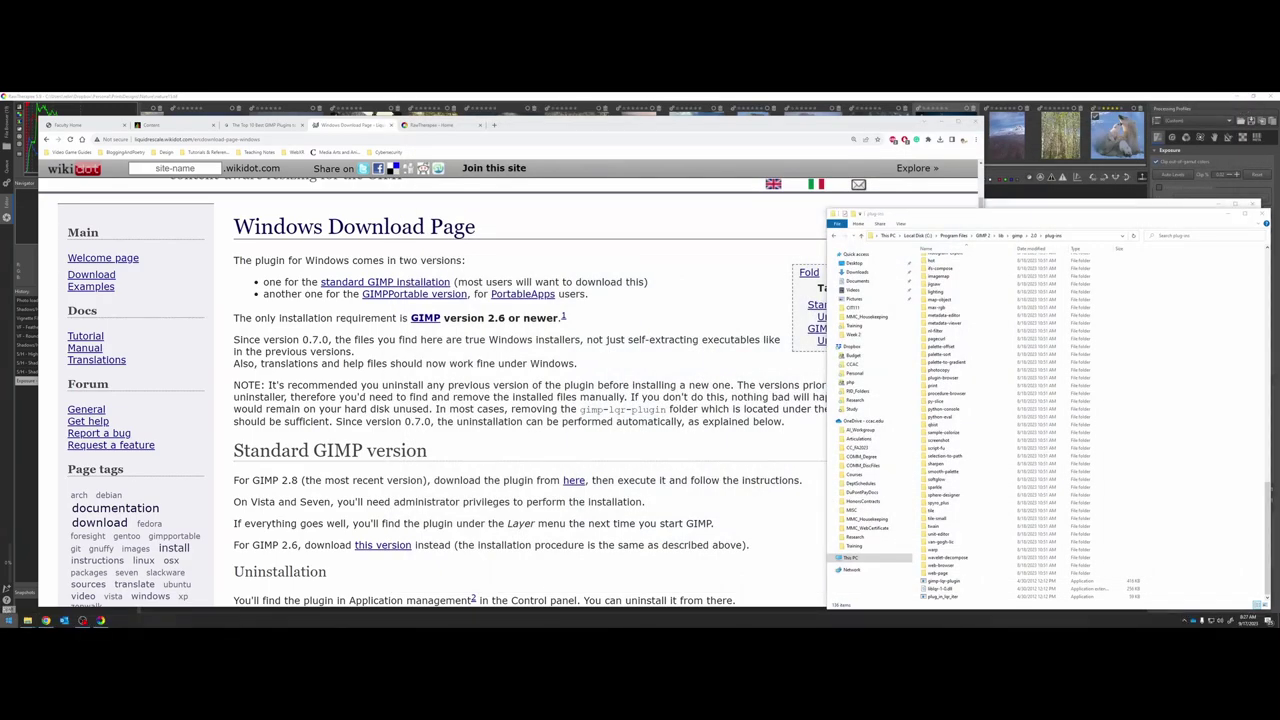
Relaunch GIMP 2.10 from the Start menu and close RawTherapee
{"action": "left_click", "coordinate": [8, 620]}
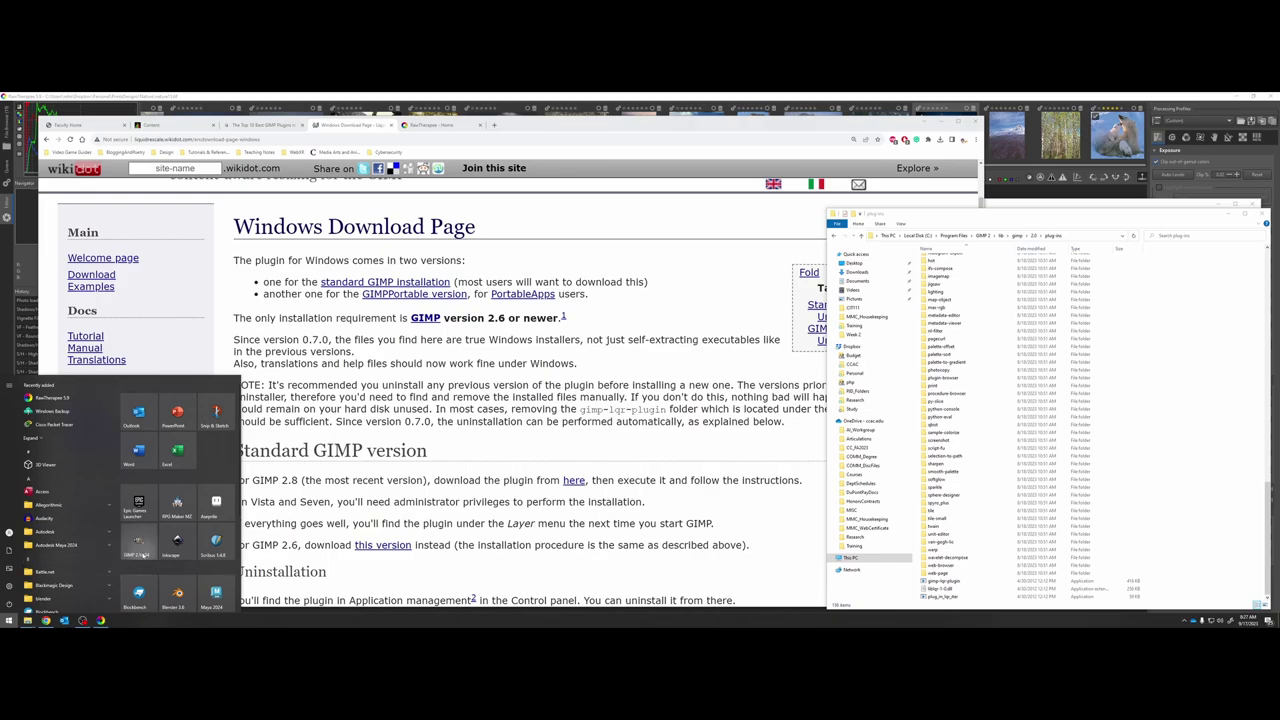
{"action": "left_click", "coordinate": [139, 543]}
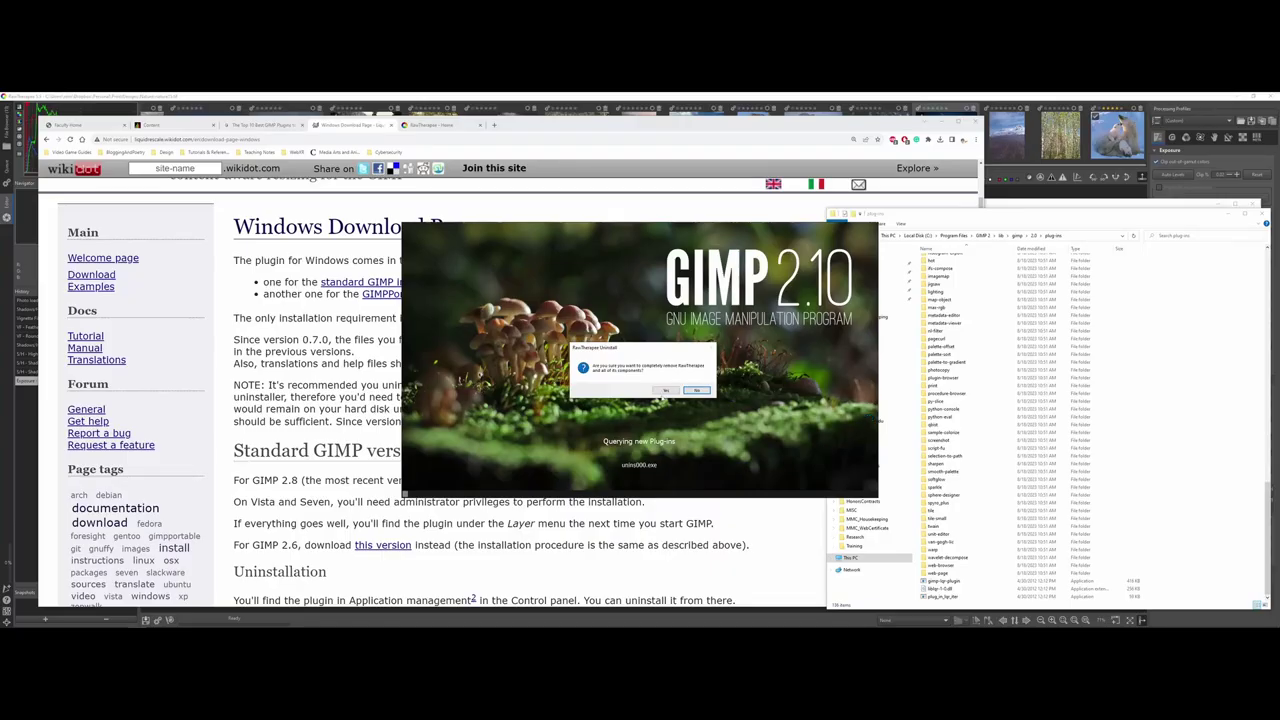
{"action": "left_click", "coordinate": [1270, 97]}
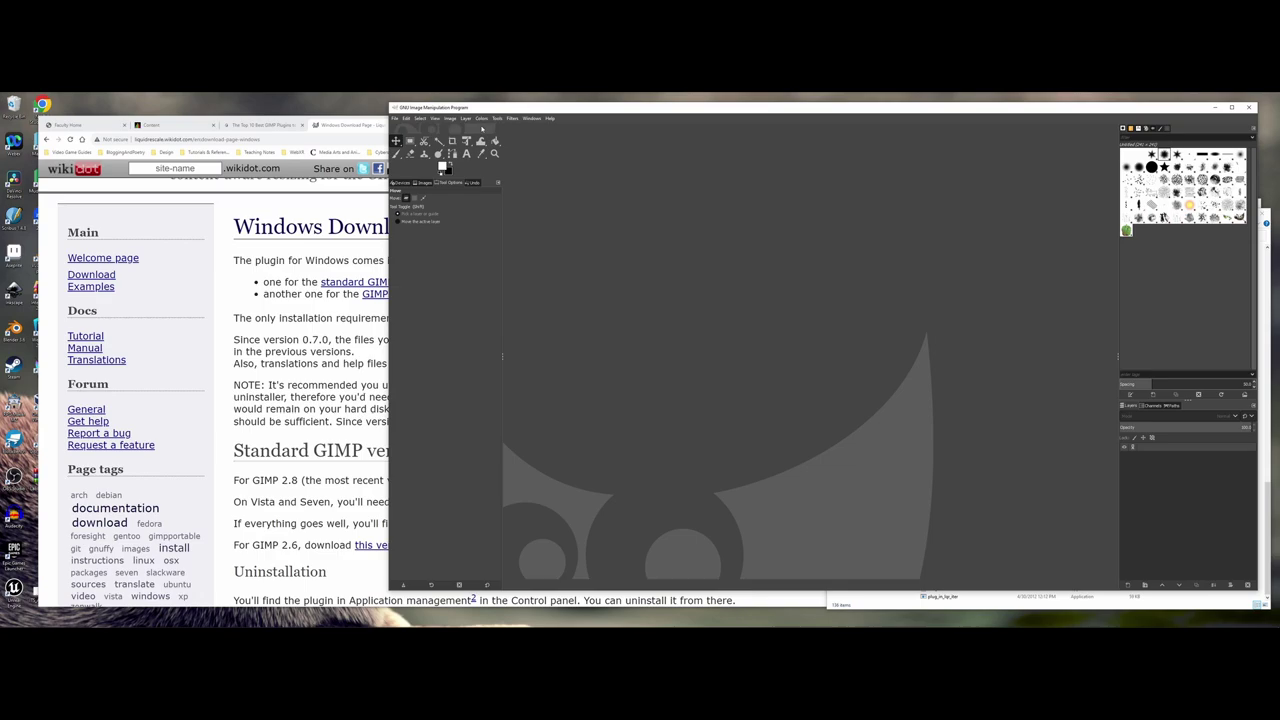
{"action": "left_click", "coordinate": [465, 118]}
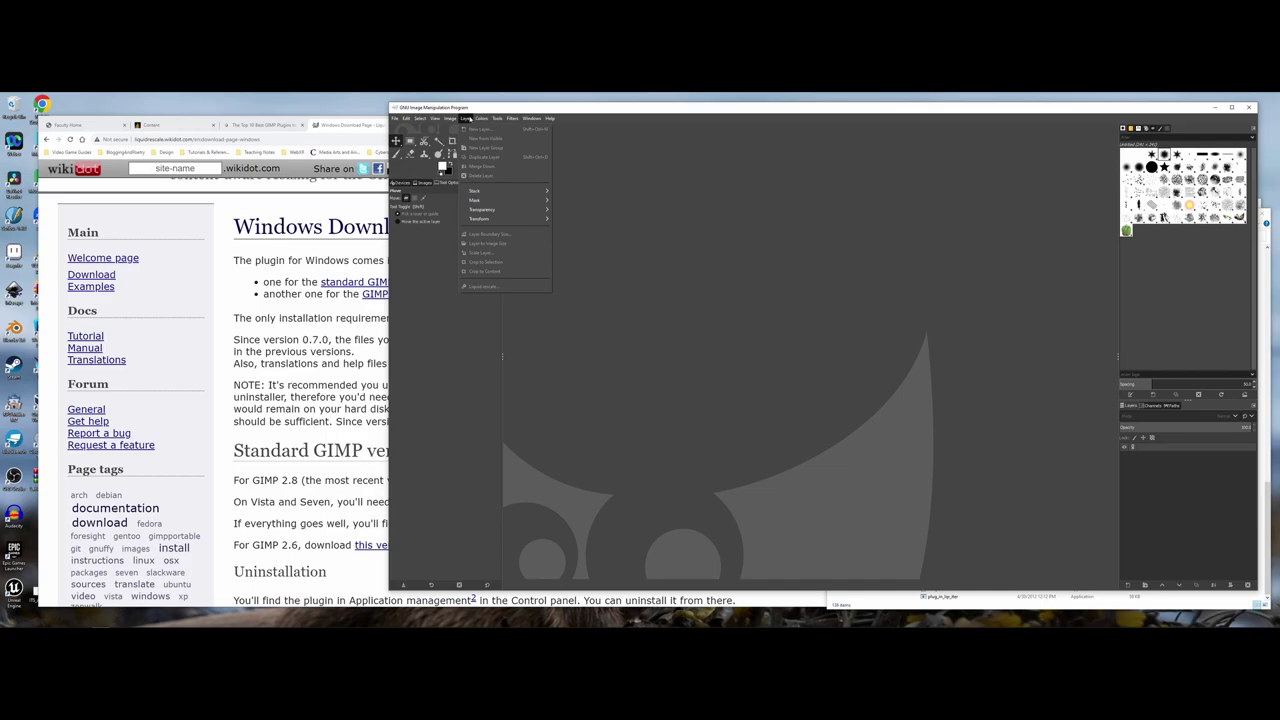
{"action": "left_click", "coordinate": [466, 119]}
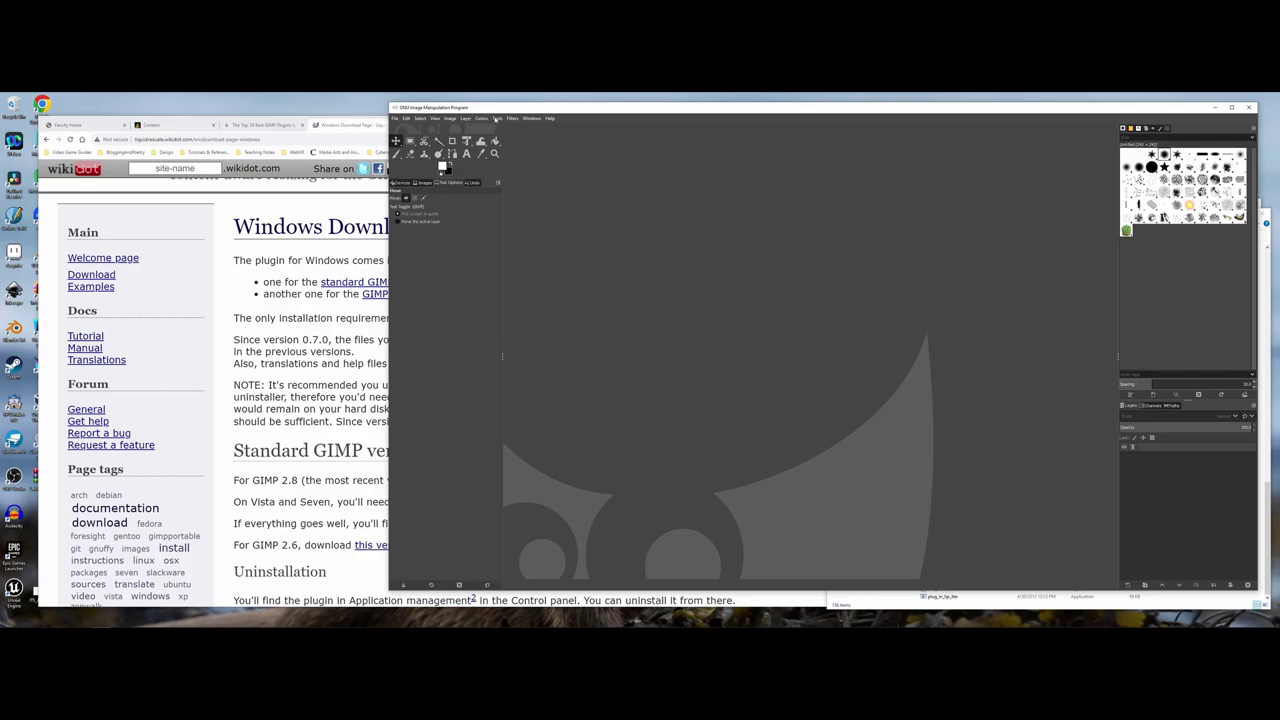
Show the Filters menu's Python-Fu submenu, which contains only Console
{"action": "left_click", "coordinate": [512, 119]}
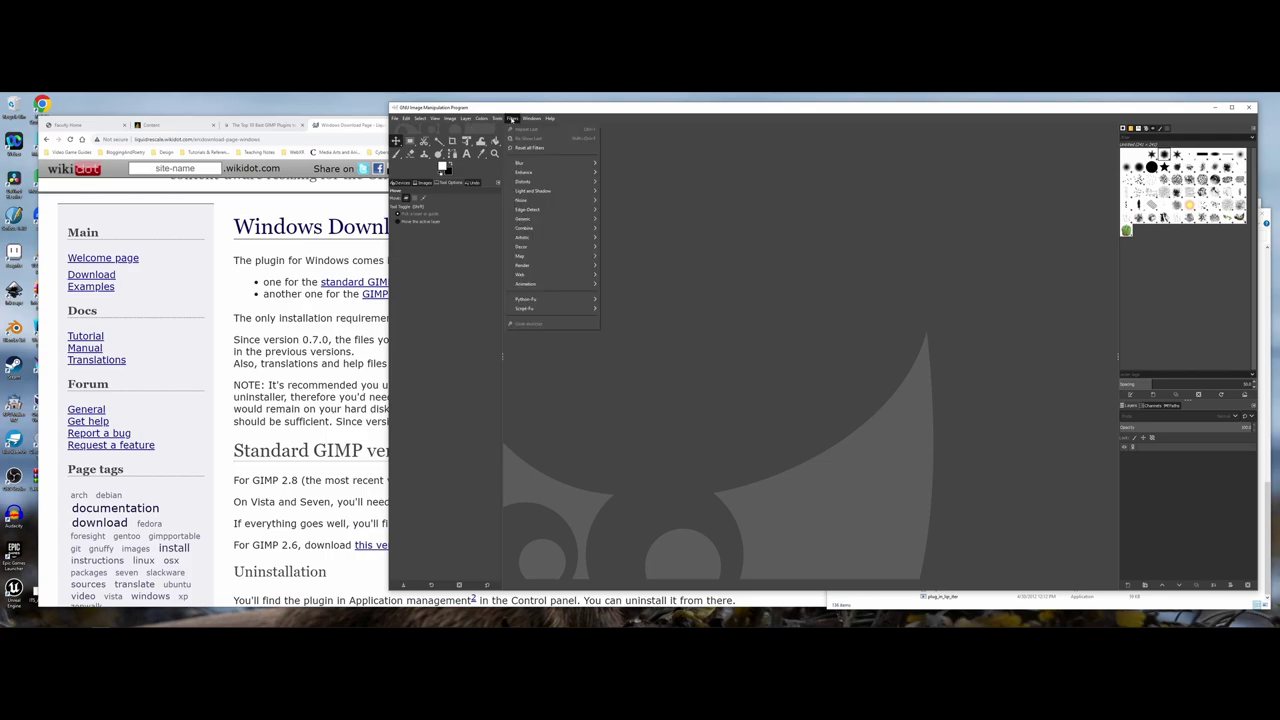
{"action": "mouse_move", "coordinate": [549, 299]}
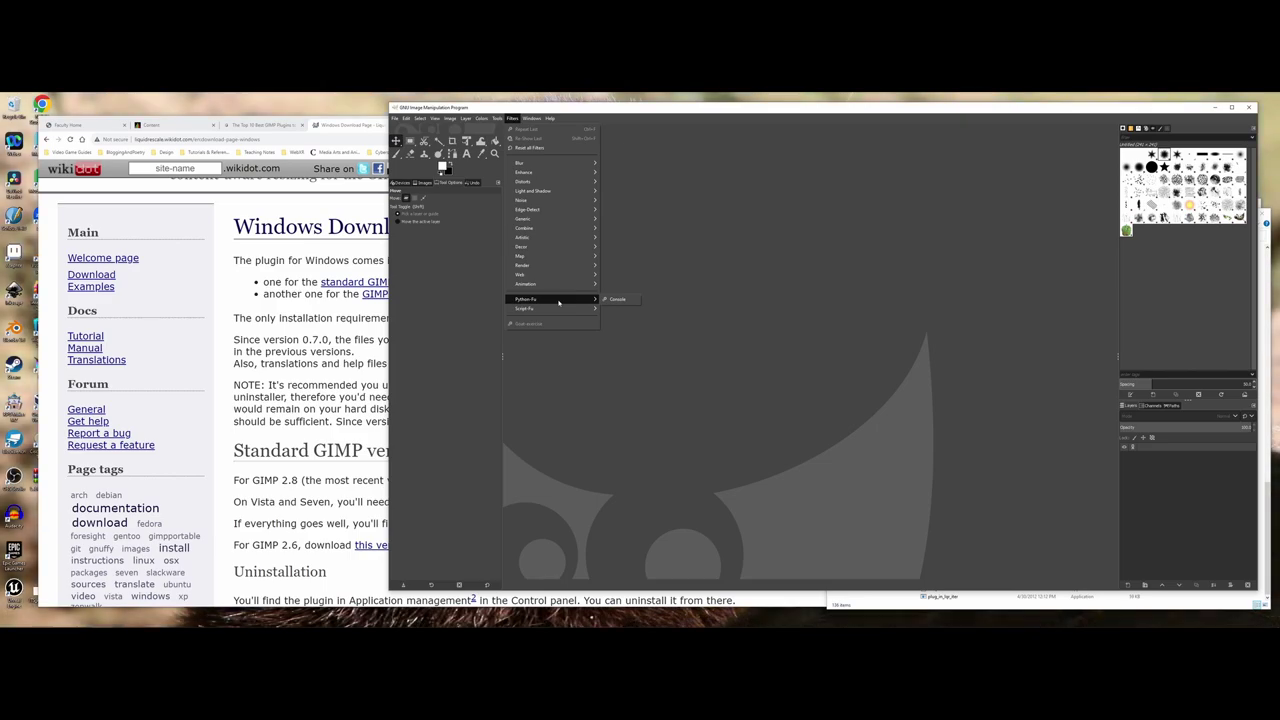
Bring Chrome's 'Top 10 Best GIMP Plugins' article forward and scroll back to its title
{"action": "left_click", "coordinate": [255, 125]}
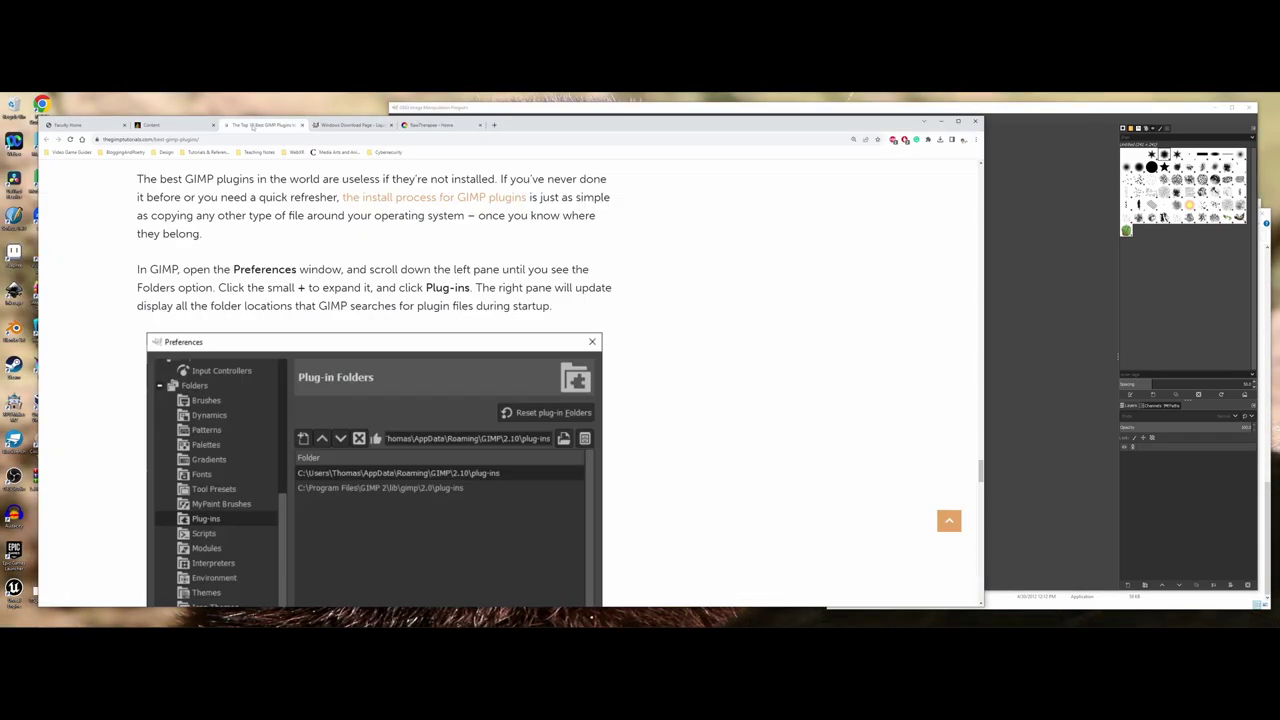
{"action": "scroll", "coordinate": [357, 337], "scroll_direction": "up", "scroll_amount": 10}
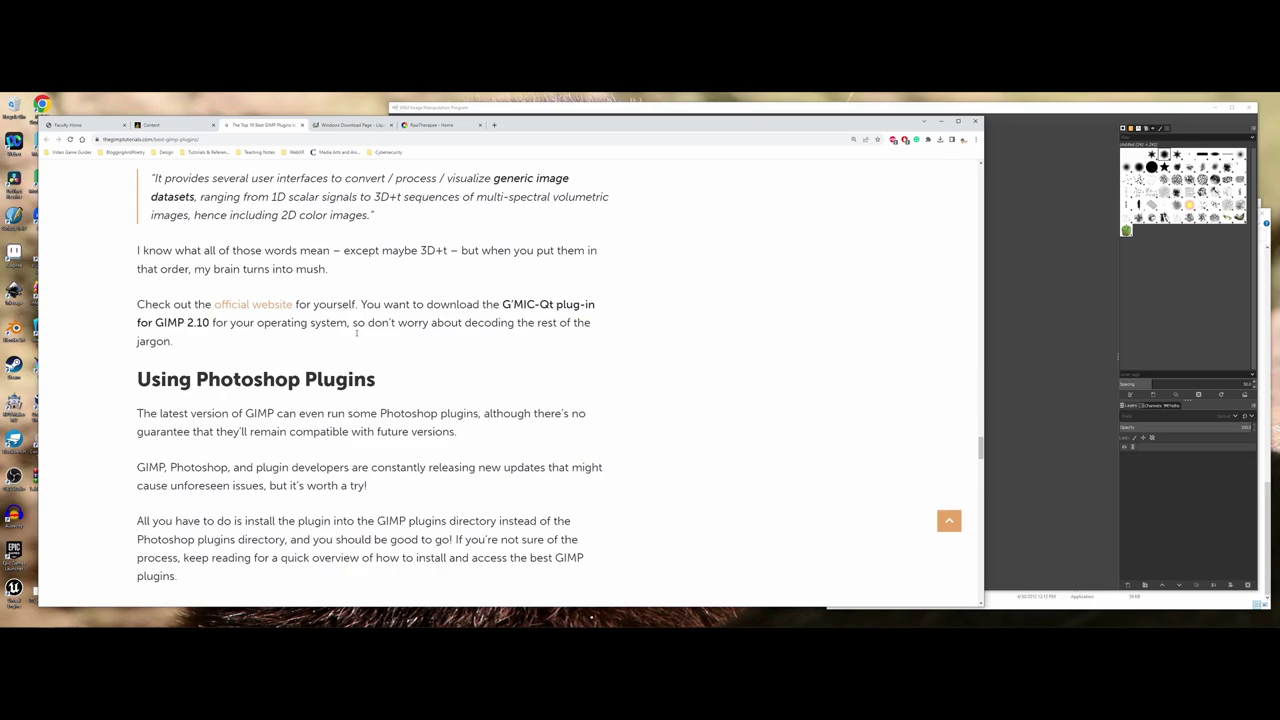
{"action": "scroll", "coordinate": [357, 337], "scroll_direction": "up", "scroll_amount": 6}
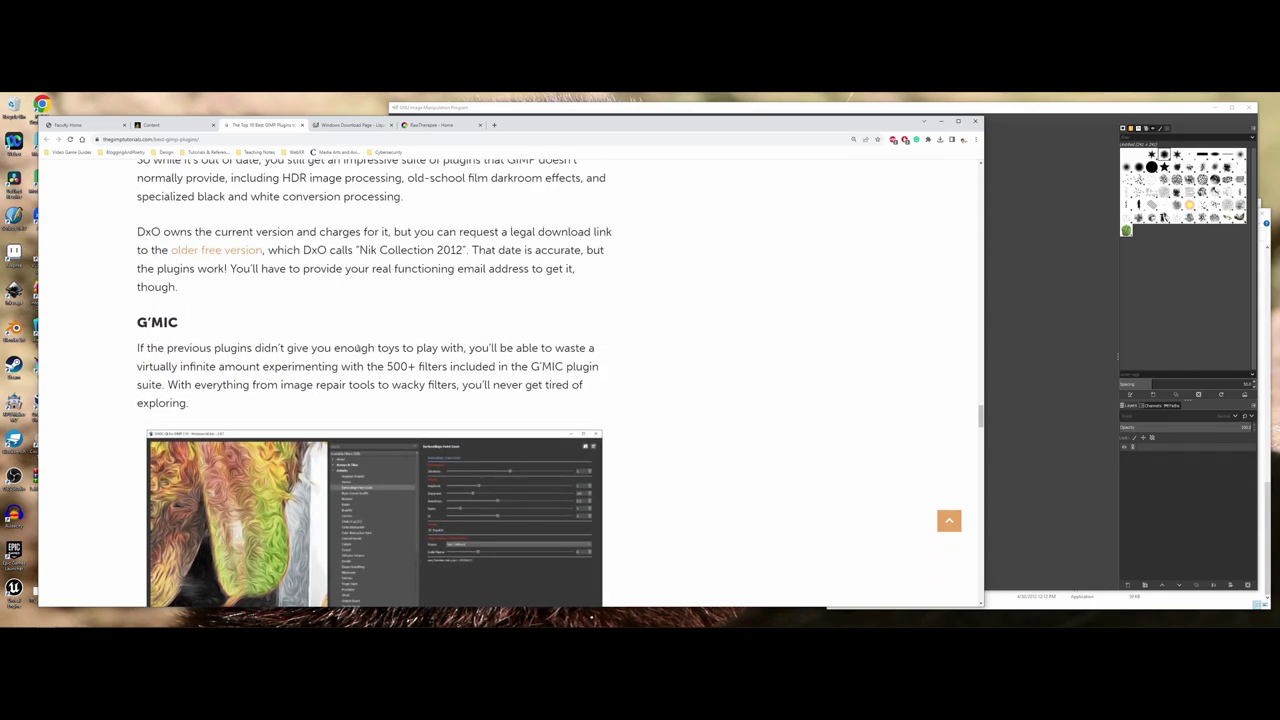
{"action": "scroll", "coordinate": [357, 350], "scroll_direction": "up", "scroll_amount": 3}
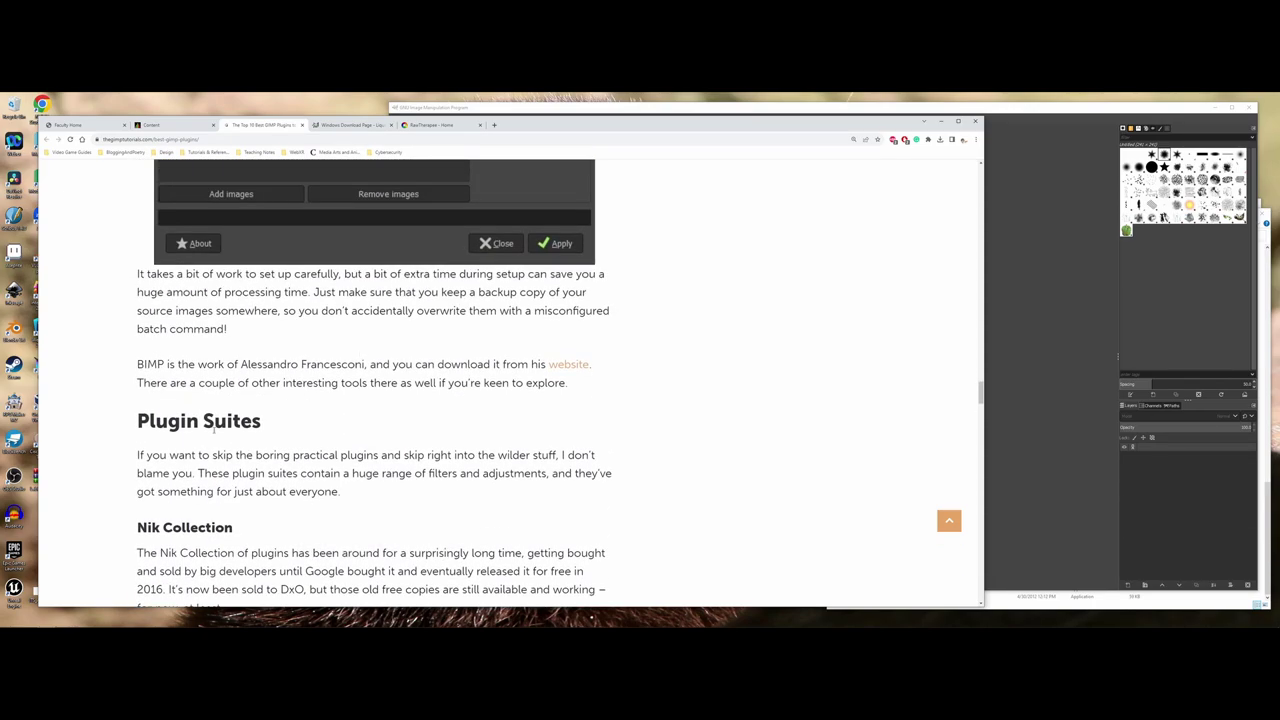
{"action": "scroll", "coordinate": [214, 430], "scroll_direction": "up", "scroll_amount": 6}
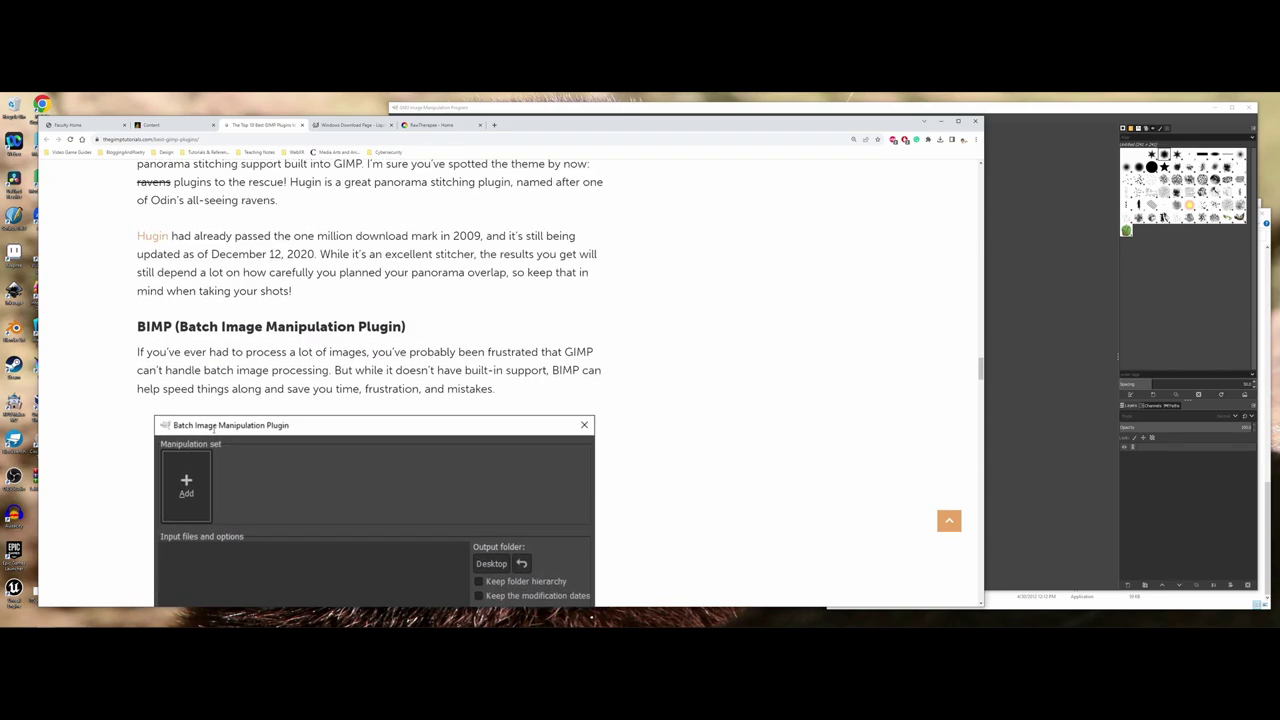
{"action": "scroll", "coordinate": [214, 433], "scroll_direction": "up", "scroll_amount": 5}
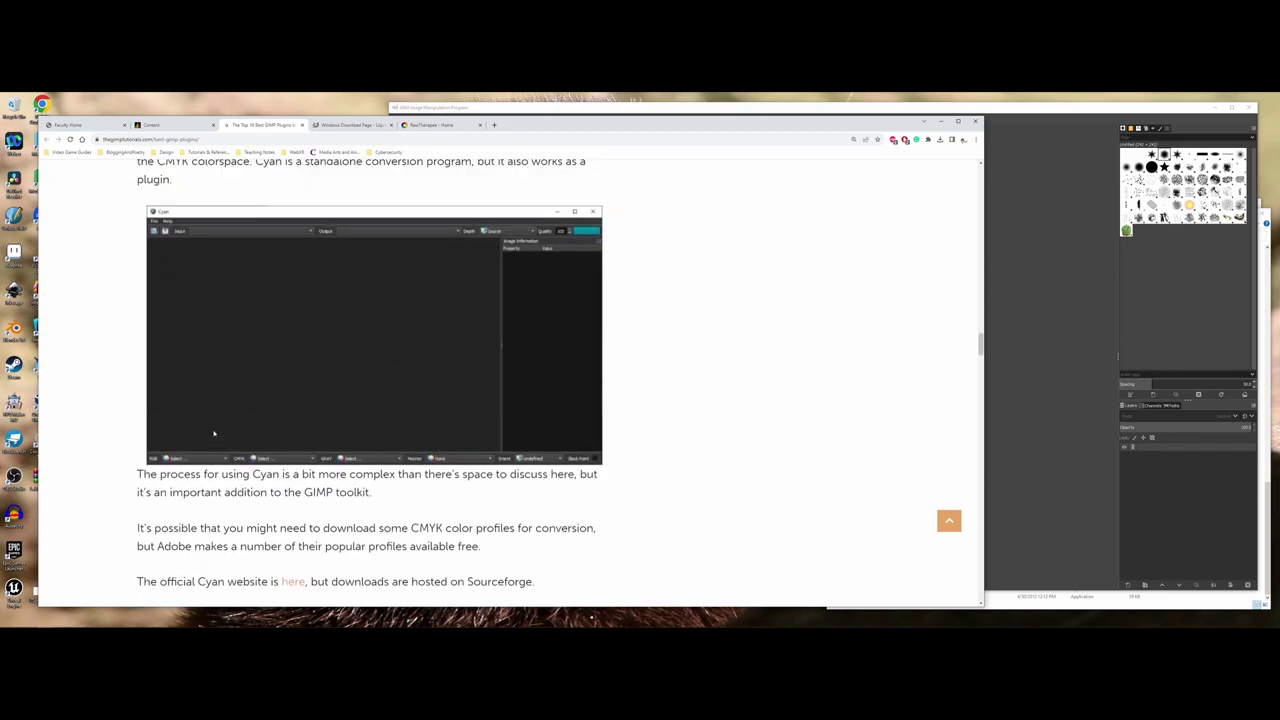
{"action": "scroll", "coordinate": [214, 433], "scroll_direction": "up", "scroll_amount": 4}
{"action": "scroll", "coordinate": [214, 434], "scroll_direction": "up", "scroll_amount": 4}
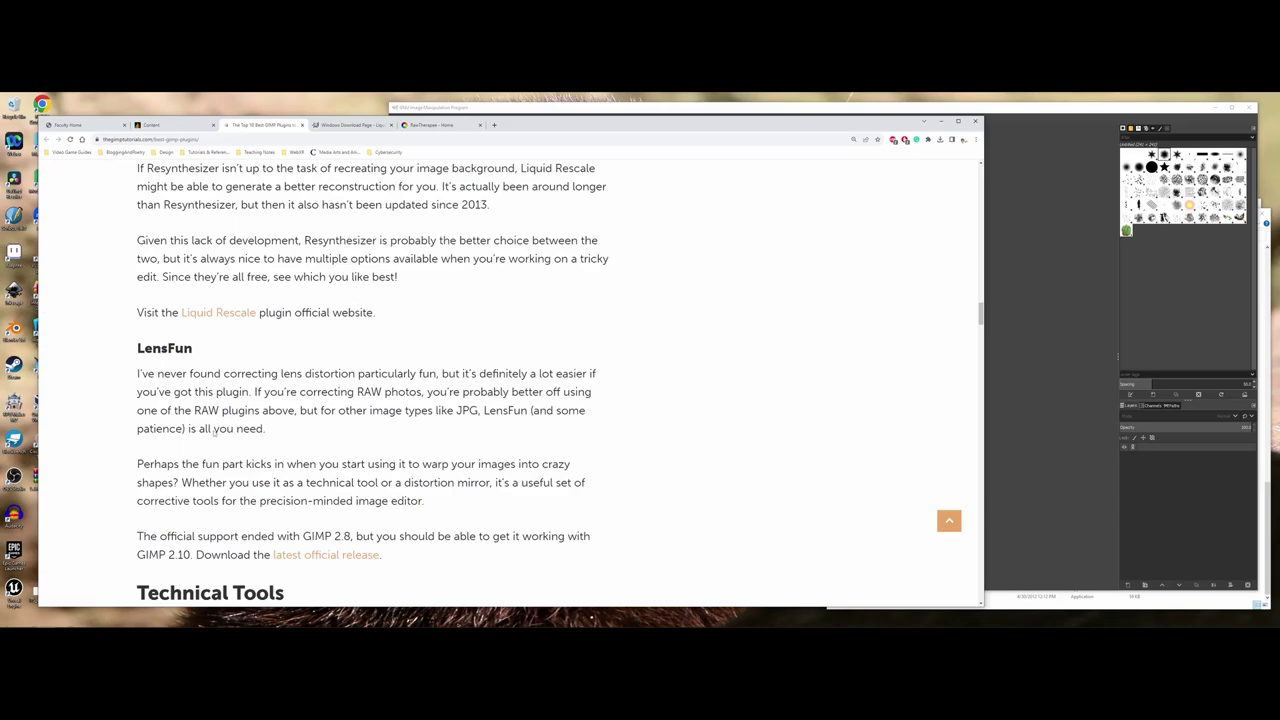
{"action": "scroll", "coordinate": [214, 428], "scroll_direction": "up", "scroll_amount": 4}
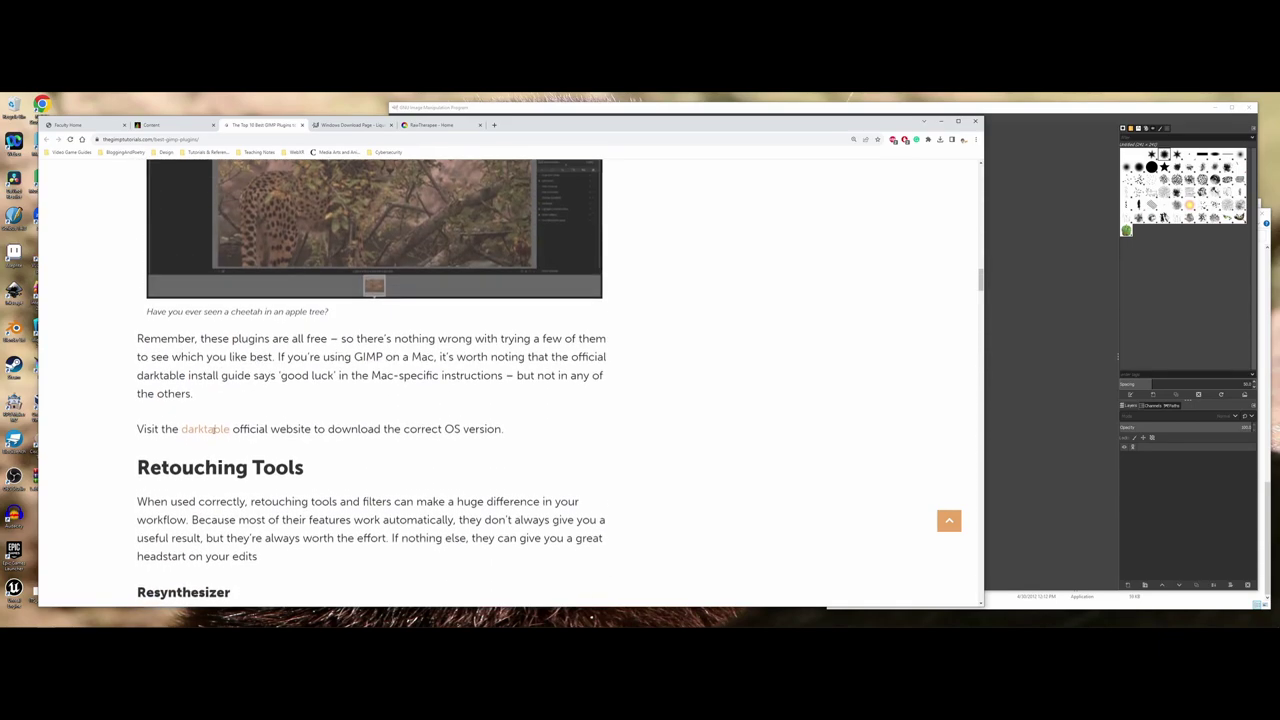
{"action": "scroll", "coordinate": [213, 433], "scroll_direction": "up", "scroll_amount": 8}
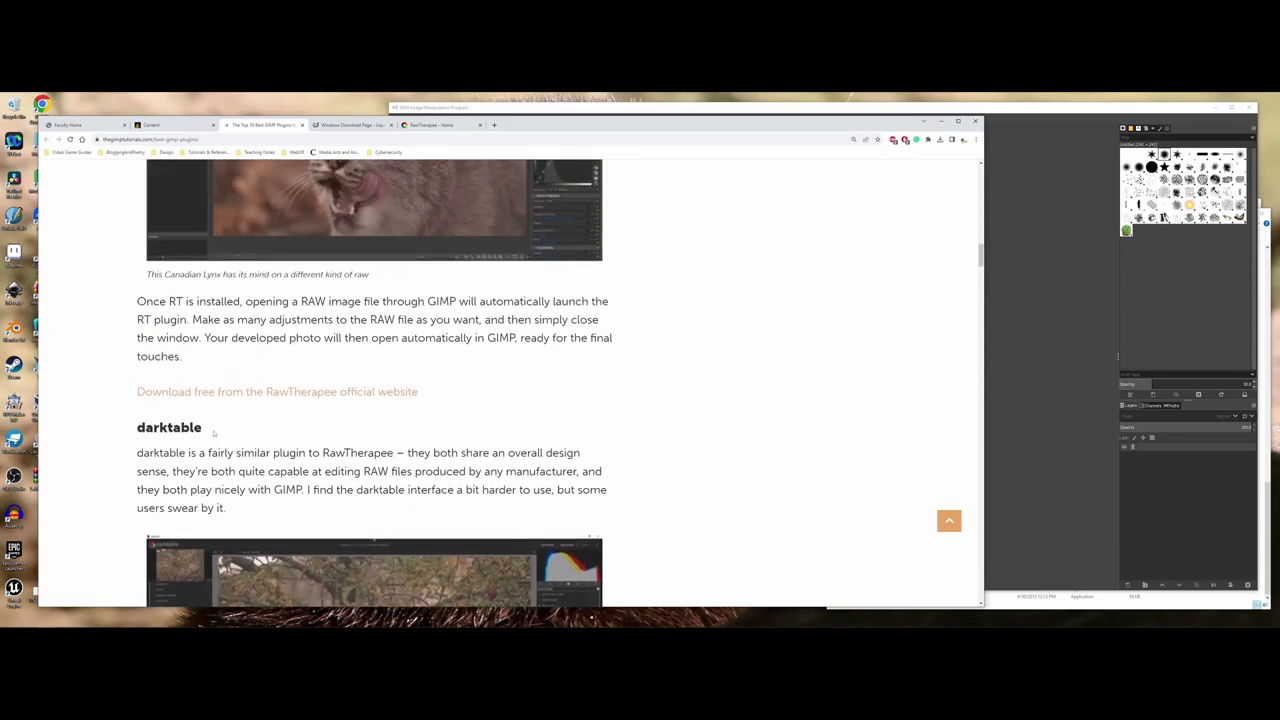
{"action": "scroll", "coordinate": [214, 433], "scroll_direction": "up", "scroll_amount": 8}
{"action": "scroll", "coordinate": [214, 433], "scroll_direction": "up", "scroll_amount": 13}
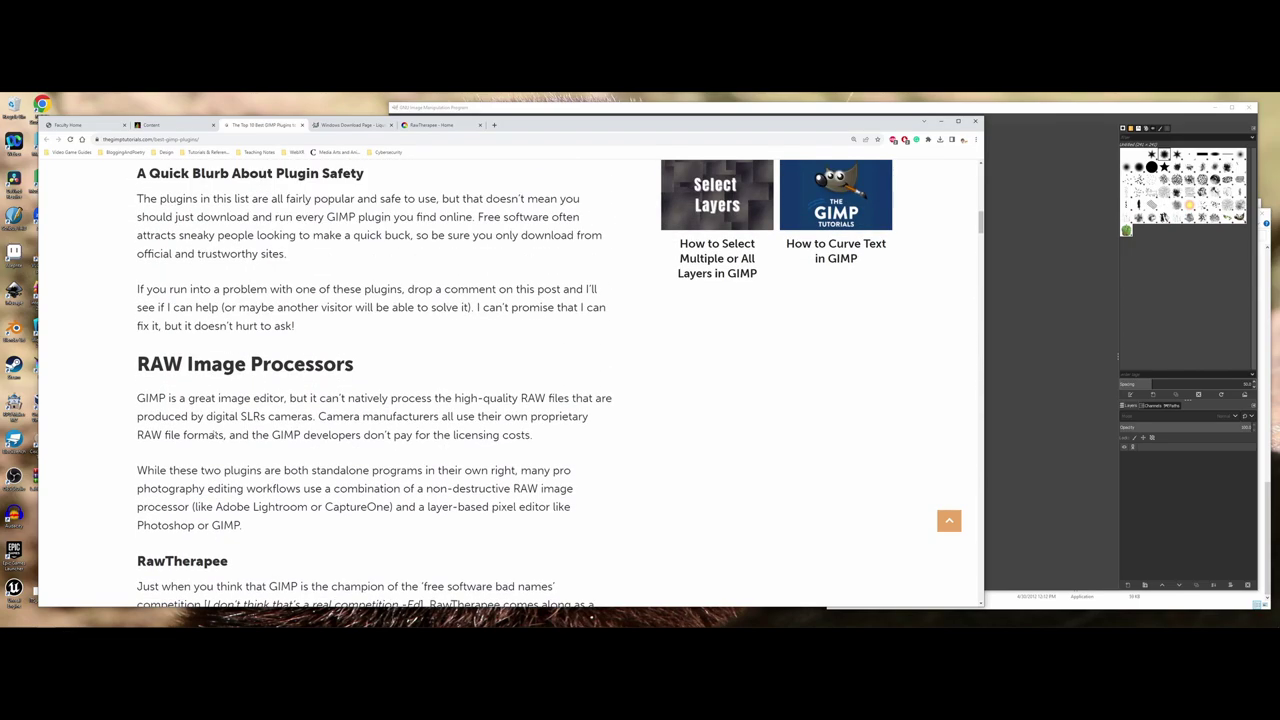
{"action": "scroll", "coordinate": [213, 435], "scroll_direction": "up", "scroll_amount": 8}
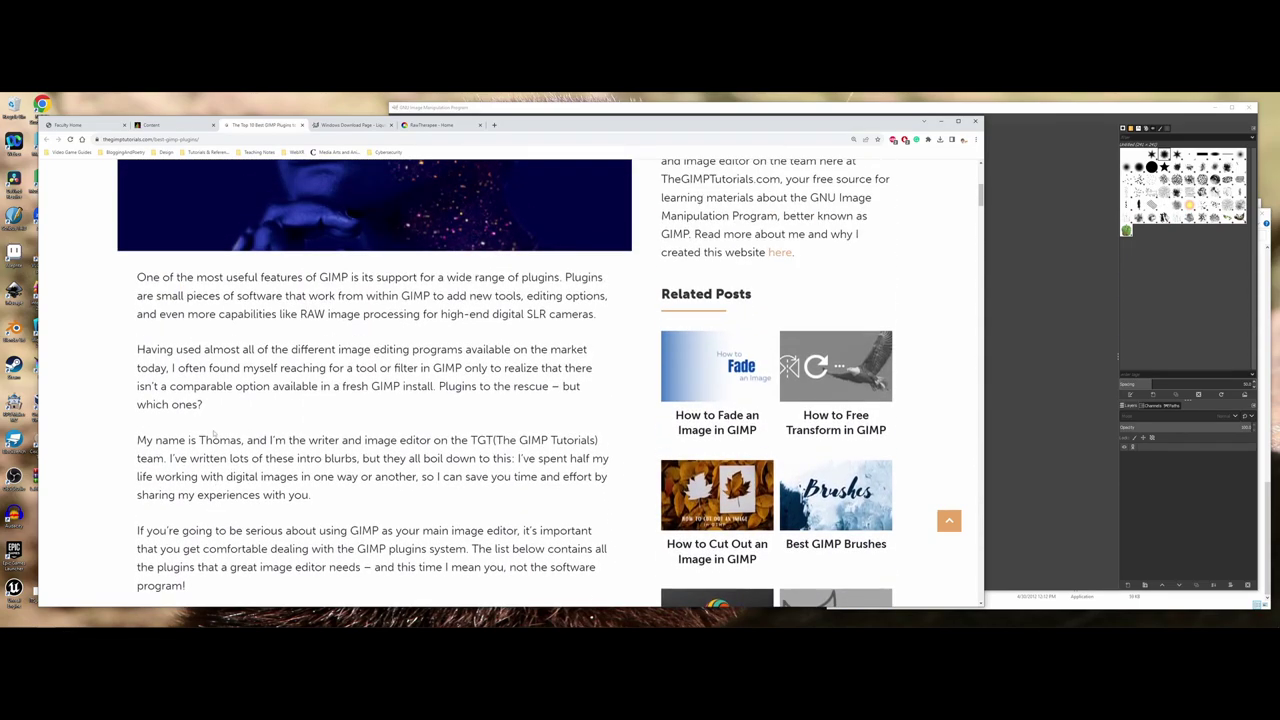